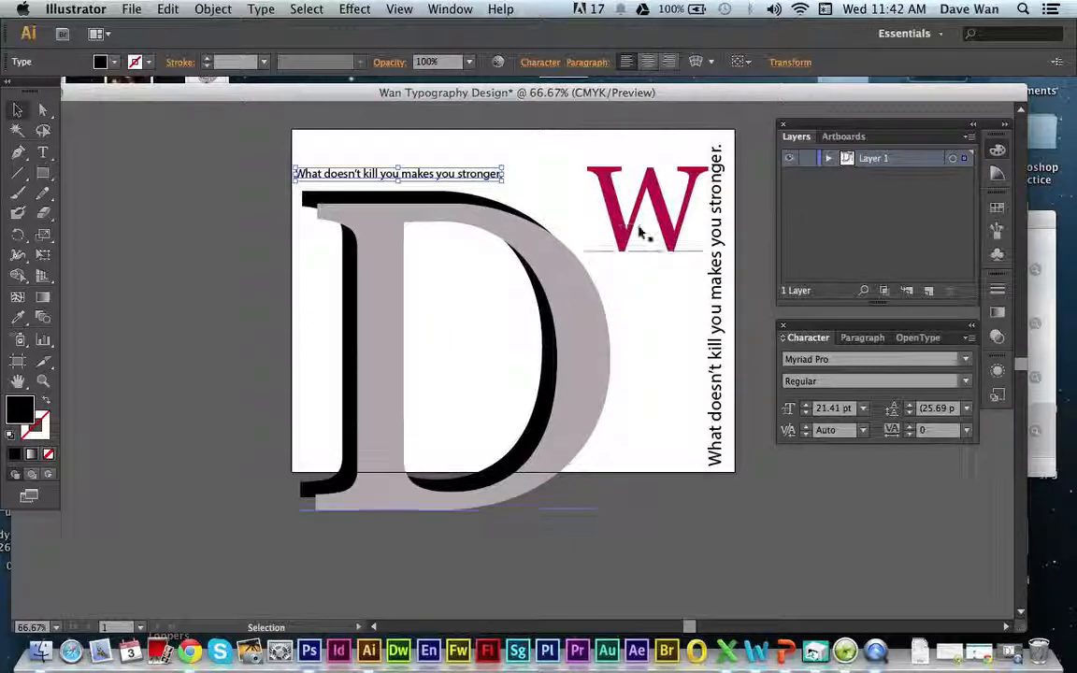
# Move the red W toward the large grey D so it partly overlaps behind the D's upper curve
pyautogui.moveTo(643, 236); pyautogui.dragTo(603, 245)
pyautogui.press('super+z')
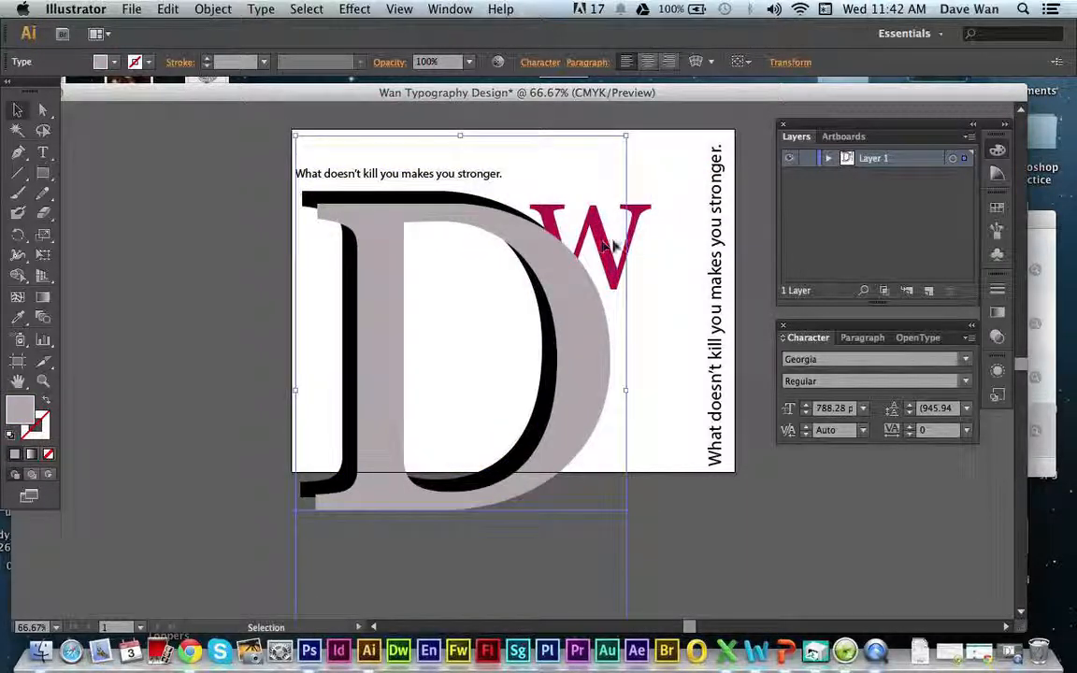
pyautogui.click(638, 222)
pyautogui.moveTo(639, 223)
pyautogui.mouseDown()
pyautogui.moveTo(615, 200)
pyautogui.moveTo(638, 222)
pyautogui.mouseUp()
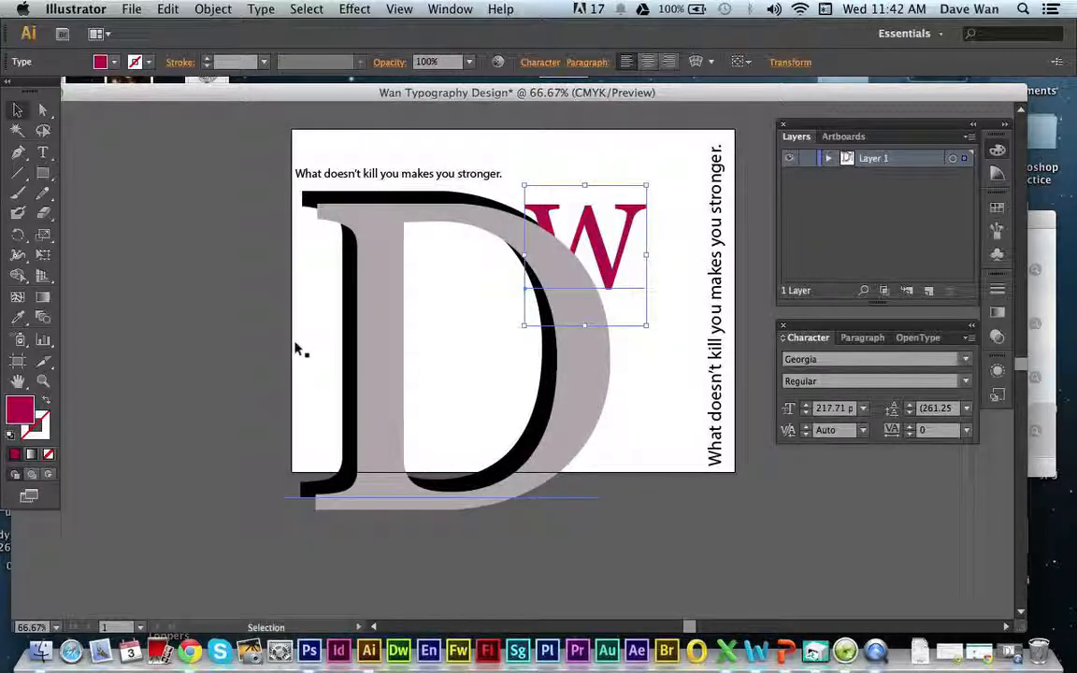
pyautogui.click(211, 399)
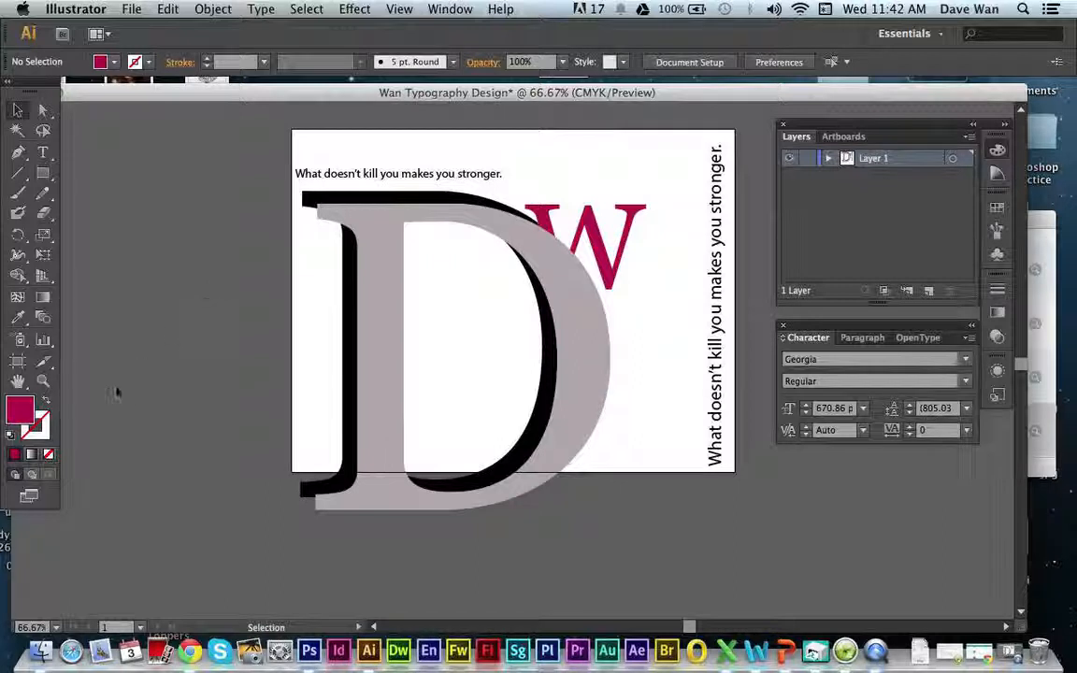
# Duplicate the red W and change the copy's fill colour to blue
pyautogui.click(638, 241)
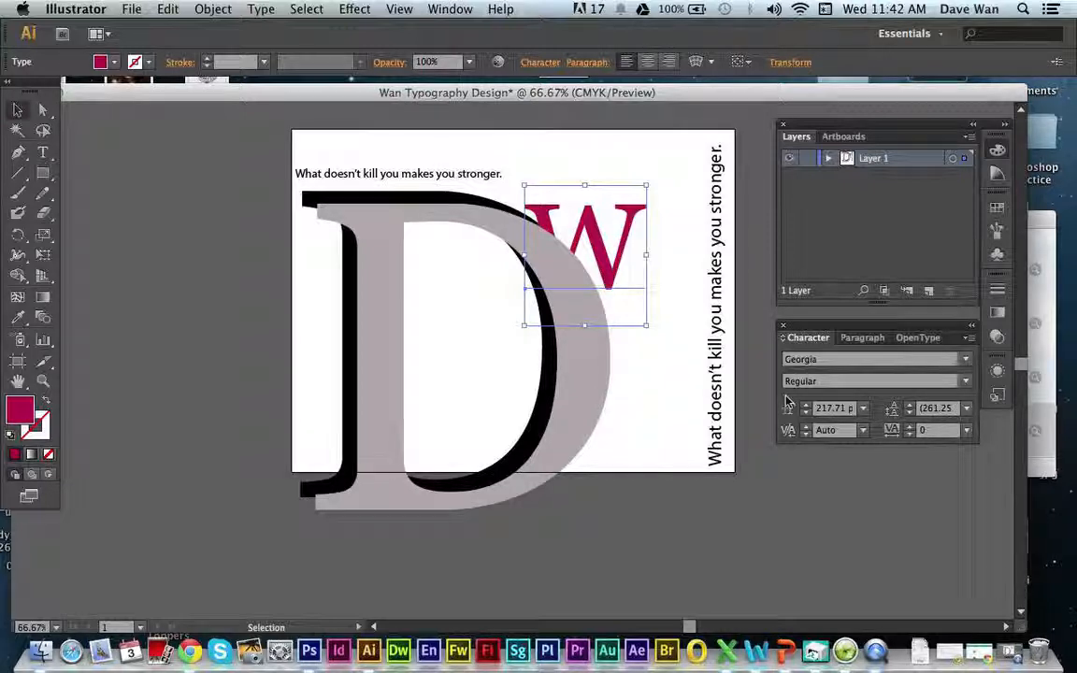
pyautogui.press('super+c')
pyautogui.press('super+v')
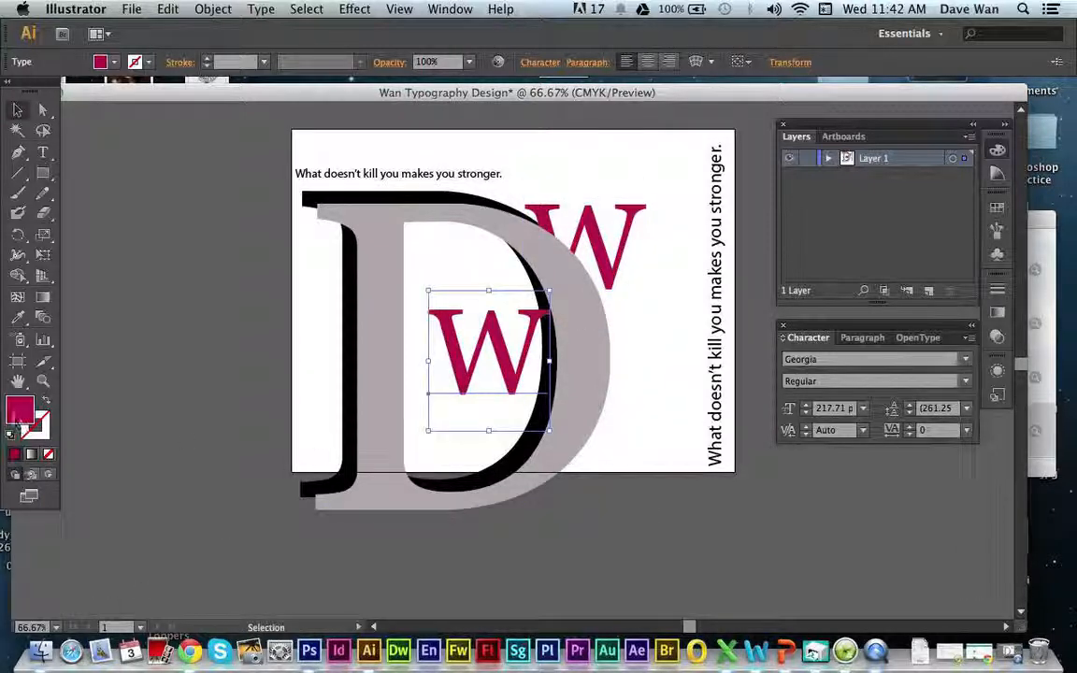
pyautogui.doubleClick(20, 410)
pyautogui.click(259, 233)
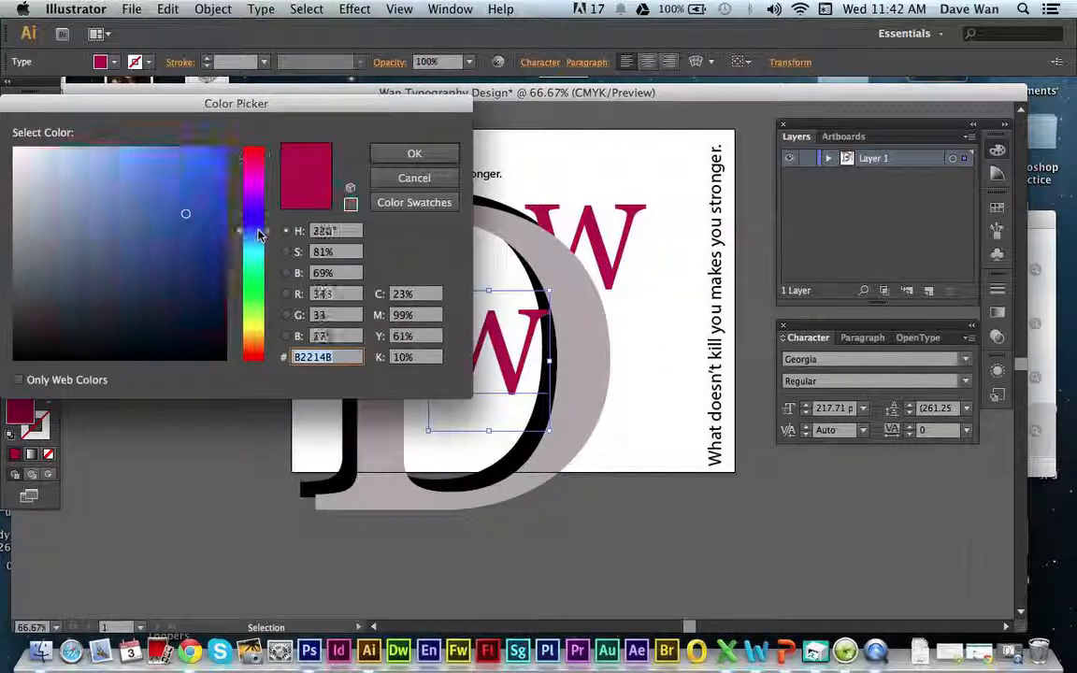
pyautogui.click(414, 153)
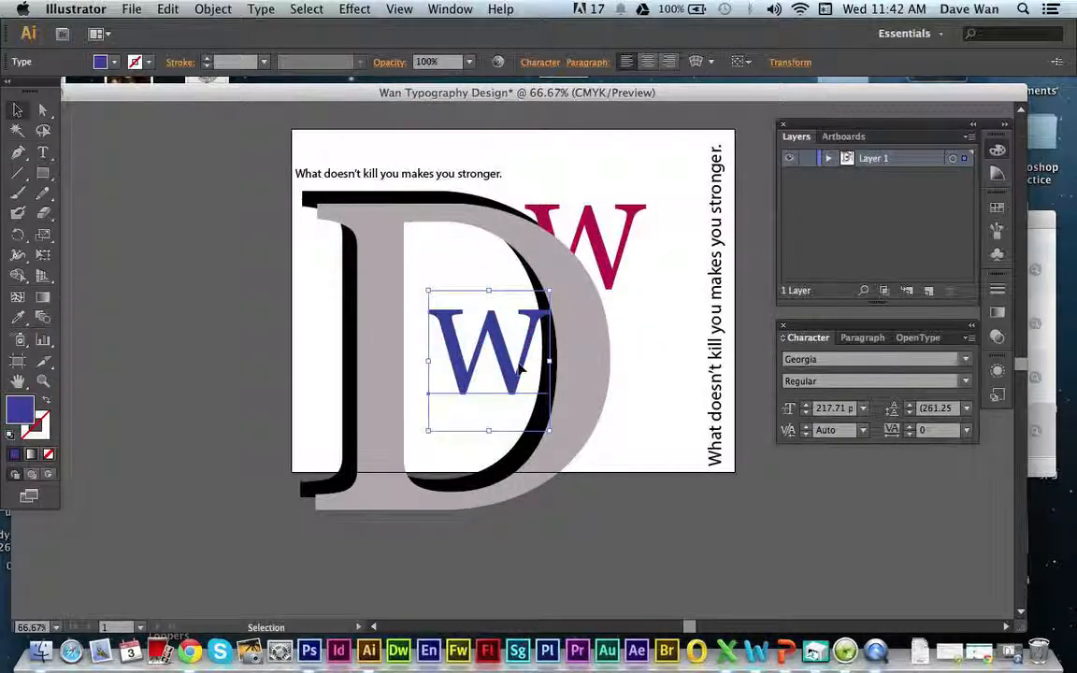
# Enlarge the blue W proportionally to about 358.62 pt and position it over the stem and inner opening of the grey D
pyautogui.moveTo(520, 369); pyautogui.dragTo(606, 423)
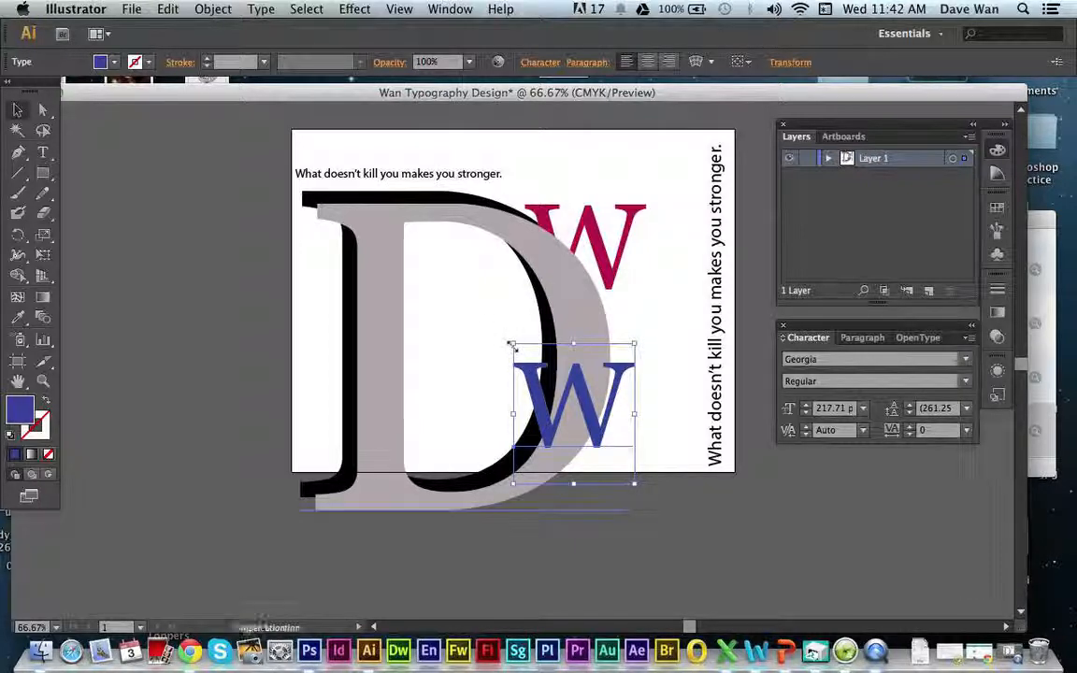
pyautogui.moveTo(512, 344); pyautogui.dragTo(400, 261)
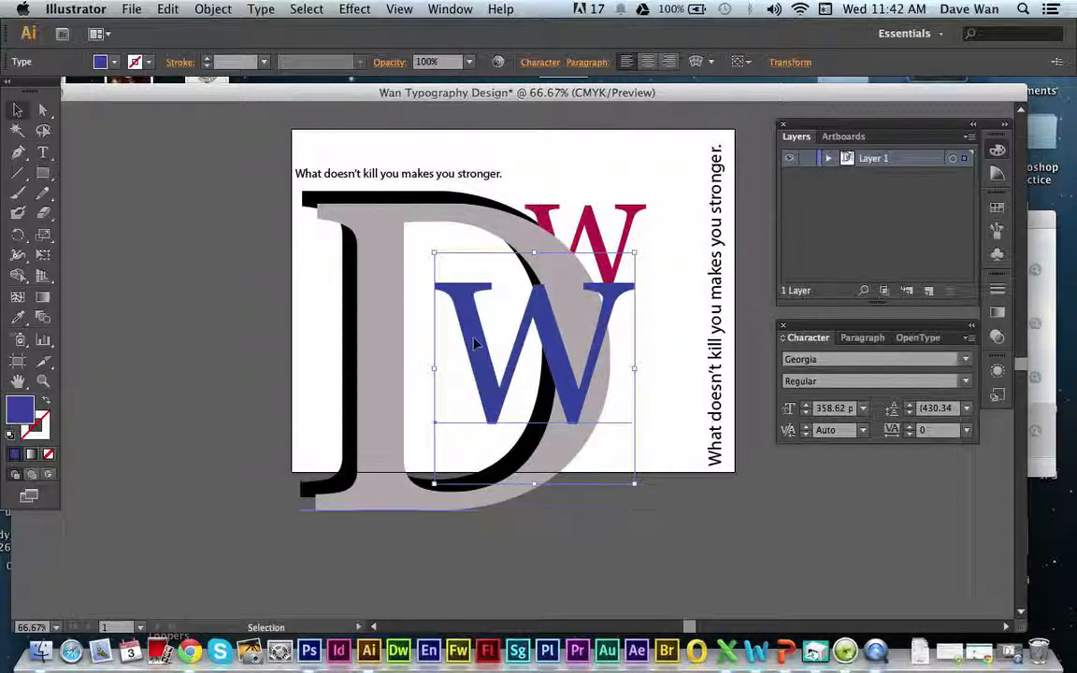
pyautogui.moveTo(458, 340); pyautogui.dragTo(380, 366)
pyautogui.click(244, 337)
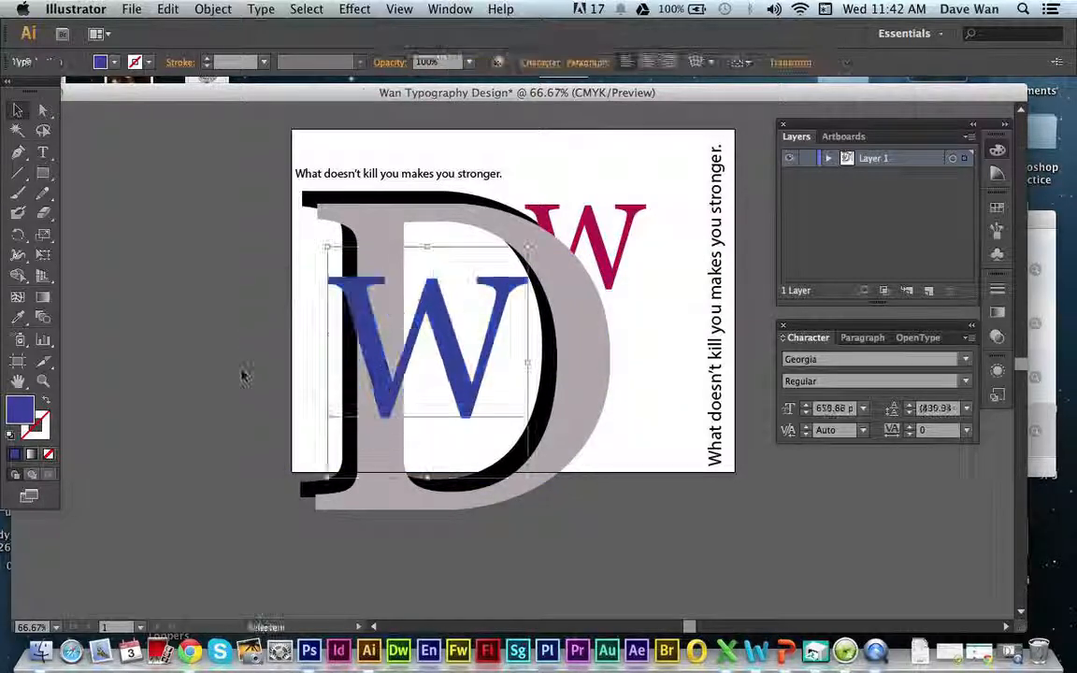
pyautogui.click(207, 361)
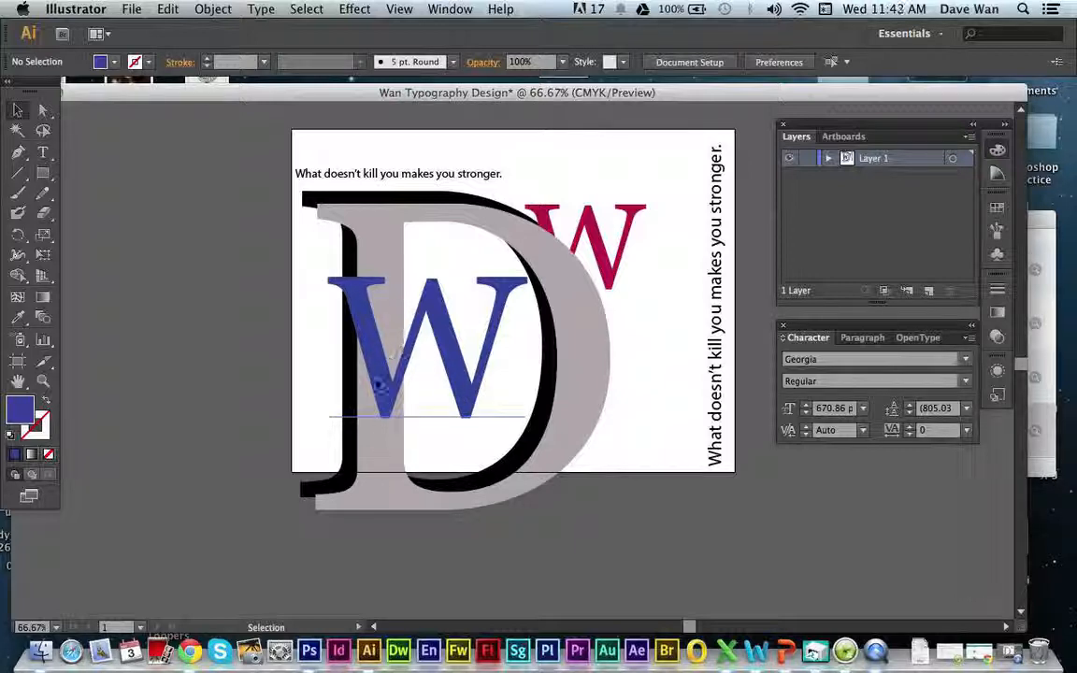
# Select the blue W and examine the context commands available for it
pyautogui.rightClick(376, 383)
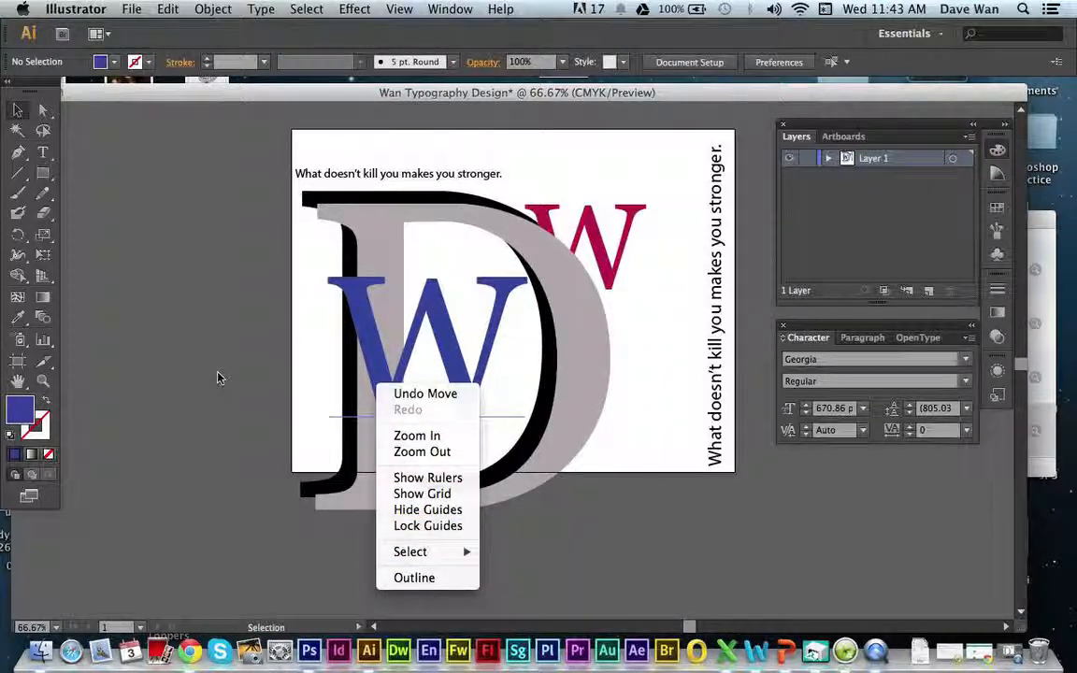
pyautogui.click(217, 378)
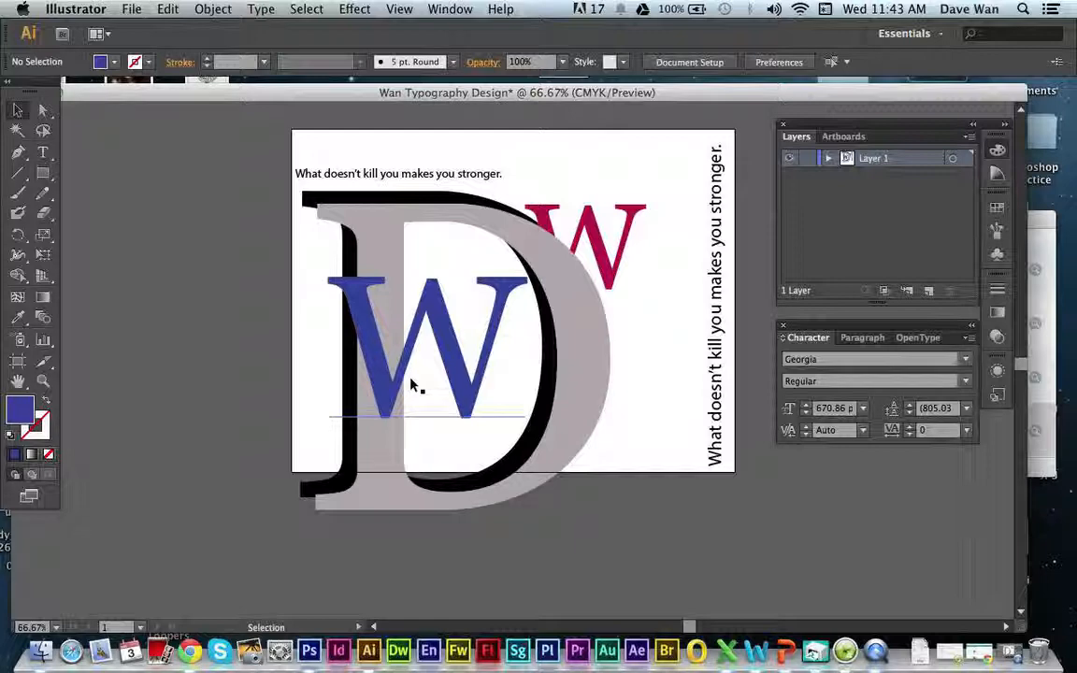
pyautogui.press('a')
pyautogui.click(400, 397)
pyautogui.press('v')
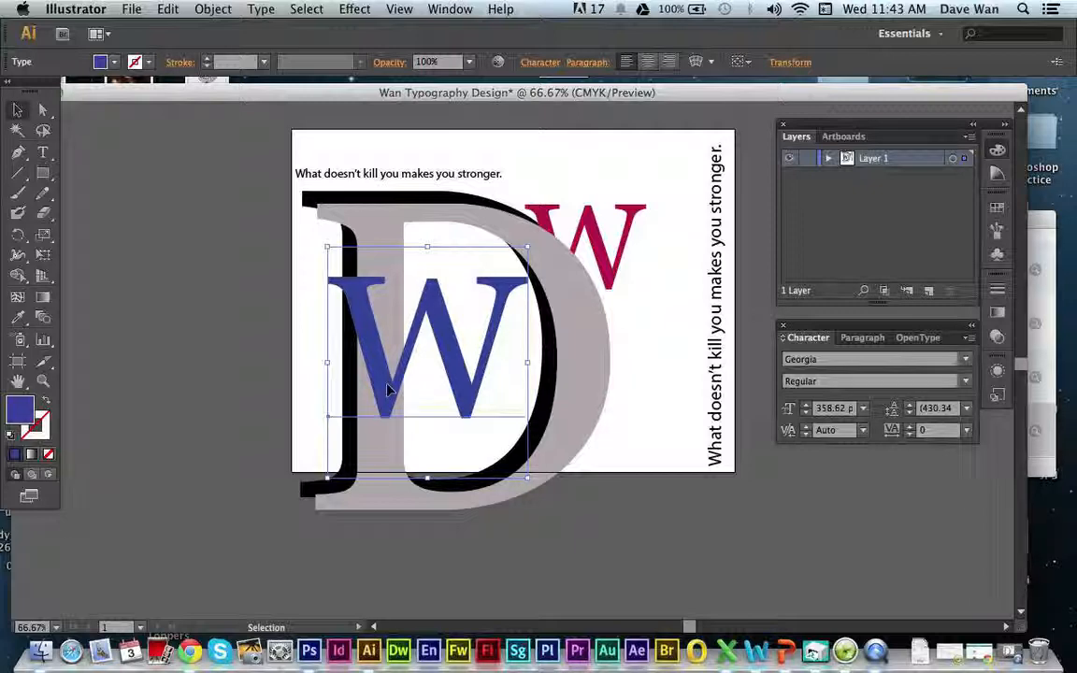
pyautogui.rightClick(389, 391)
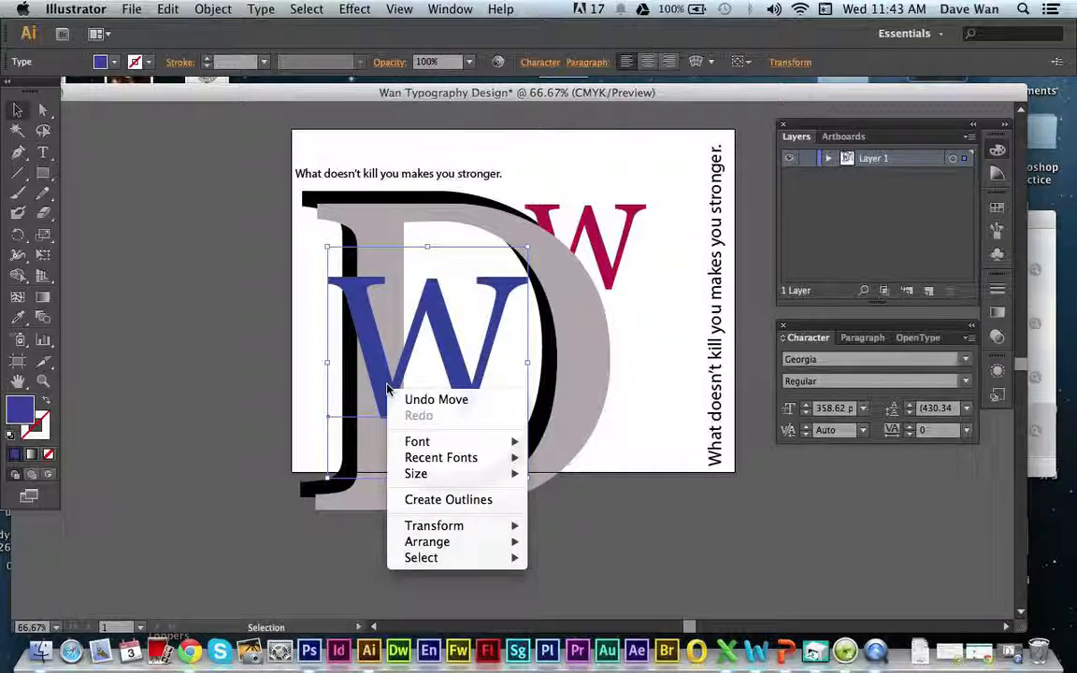
pyautogui.click(185, 389)
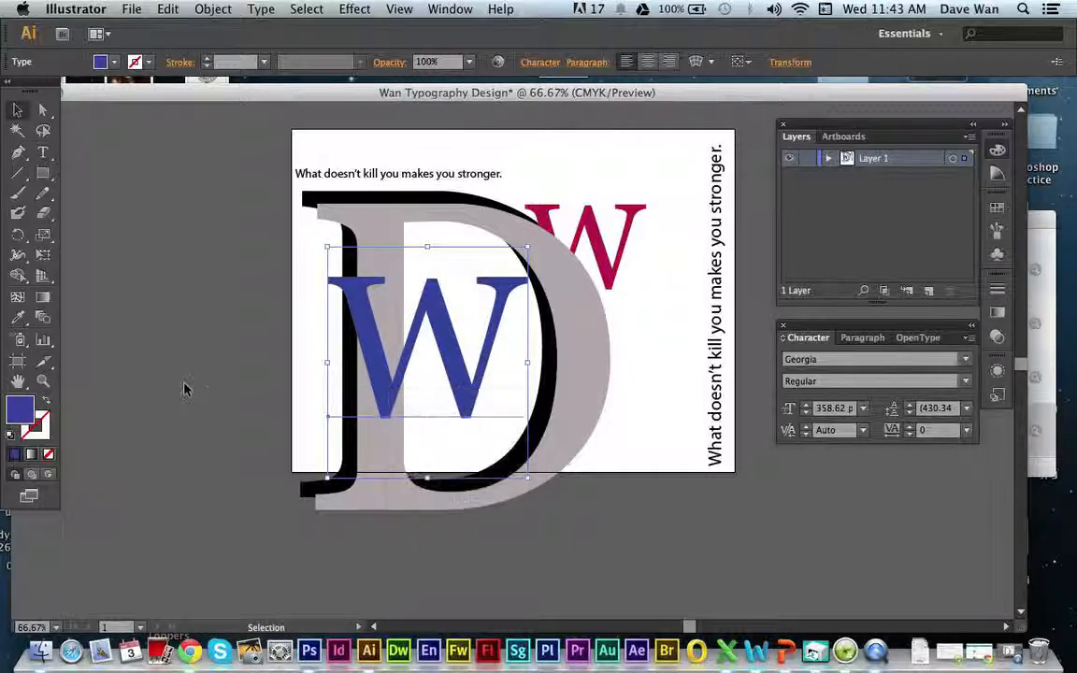
pyautogui.rightClick(402, 369)
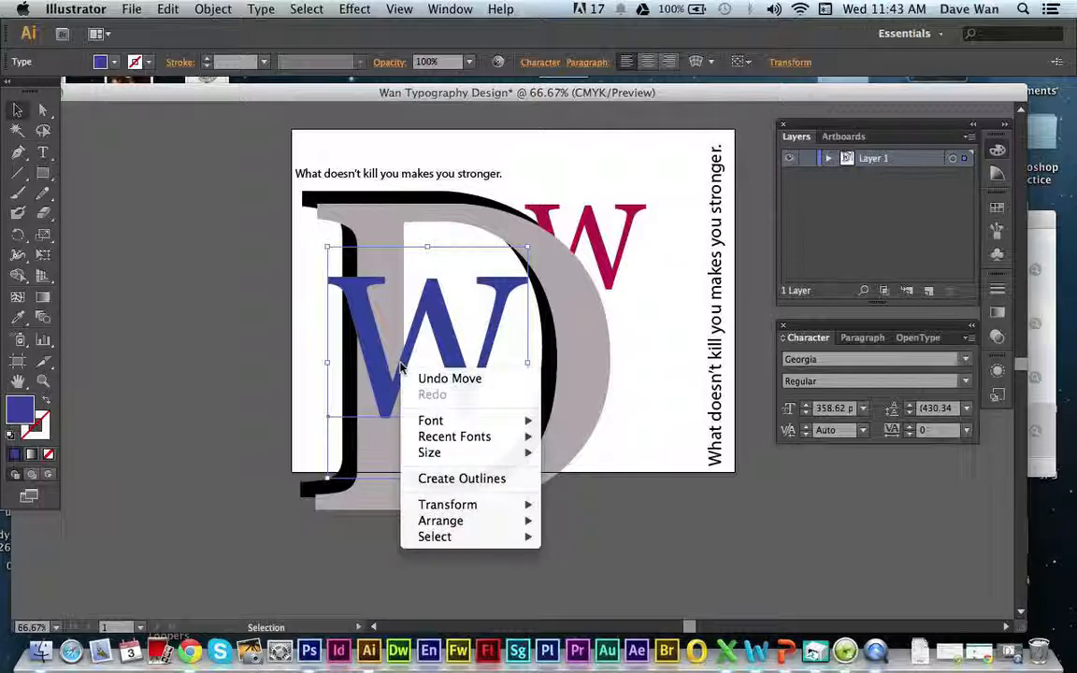
pyautogui.click(169, 370)
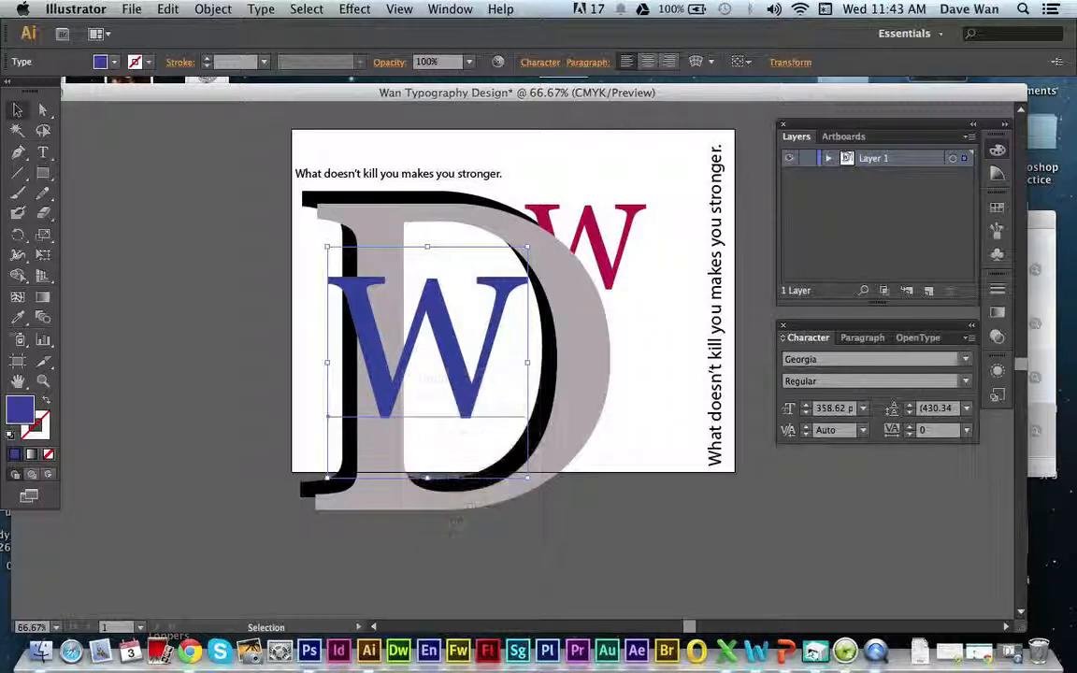
# Send the blue W to the back of the artwork and undo that reordering
pyautogui.rightClick(449, 342)
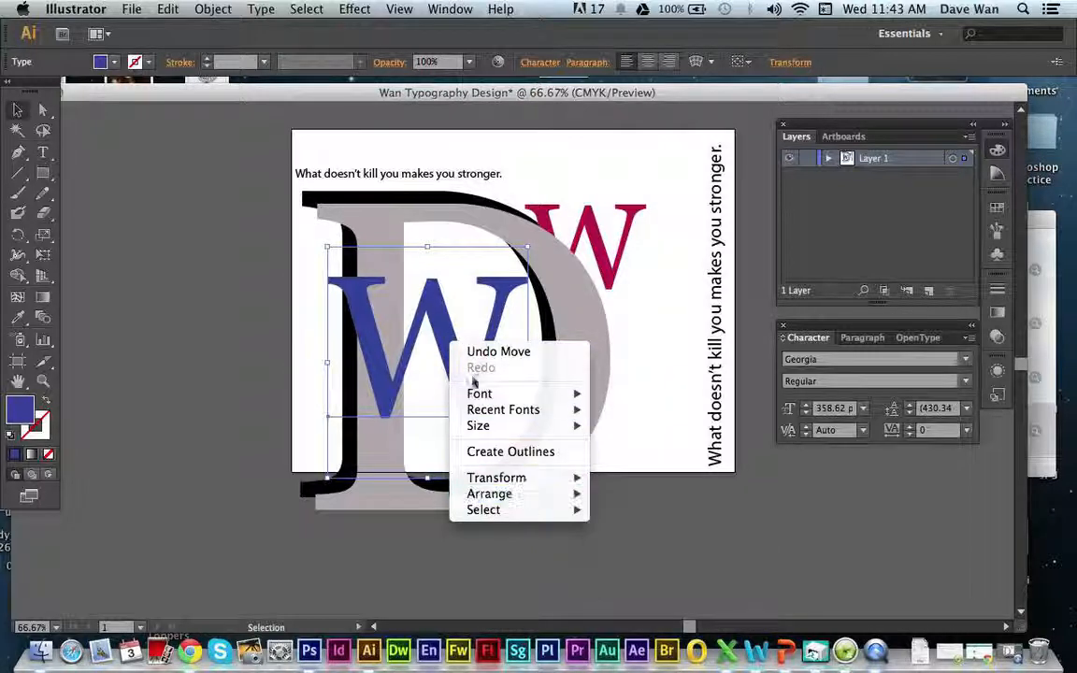
pyautogui.moveTo(498, 503)
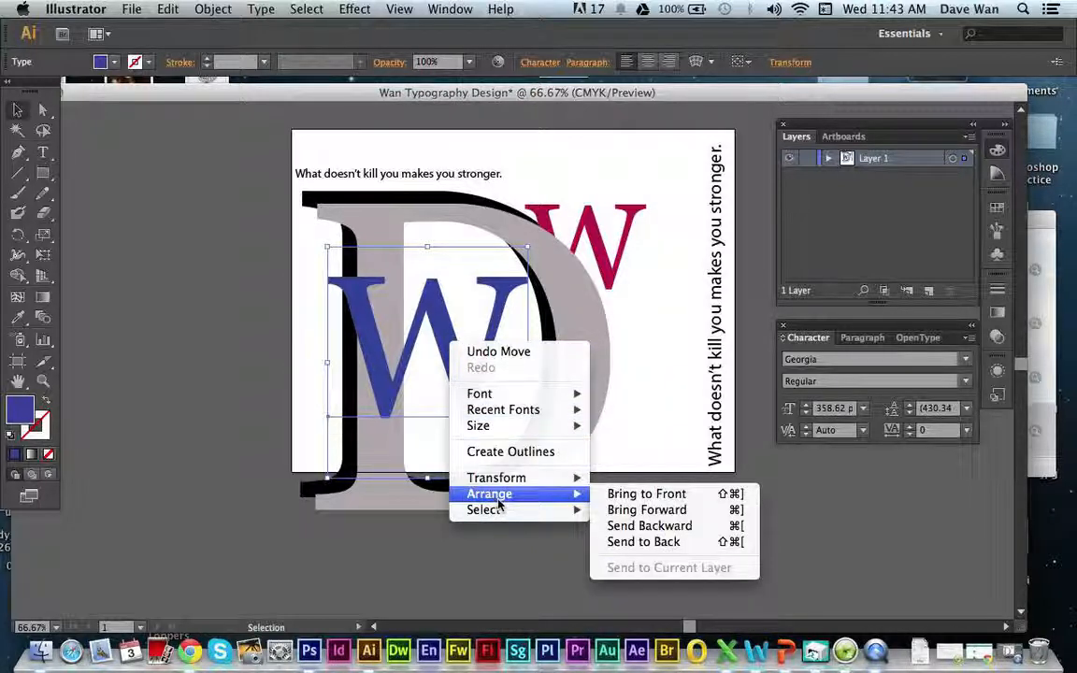
pyautogui.click(615, 542)
pyautogui.click(168, 316)
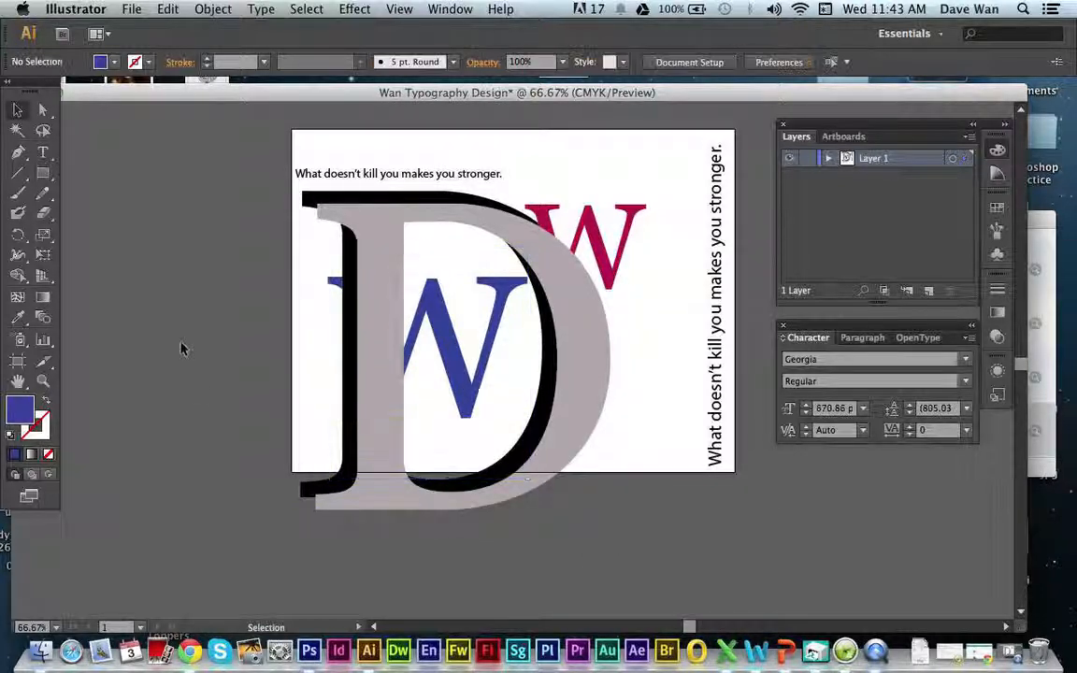
pyautogui.click(463, 364)
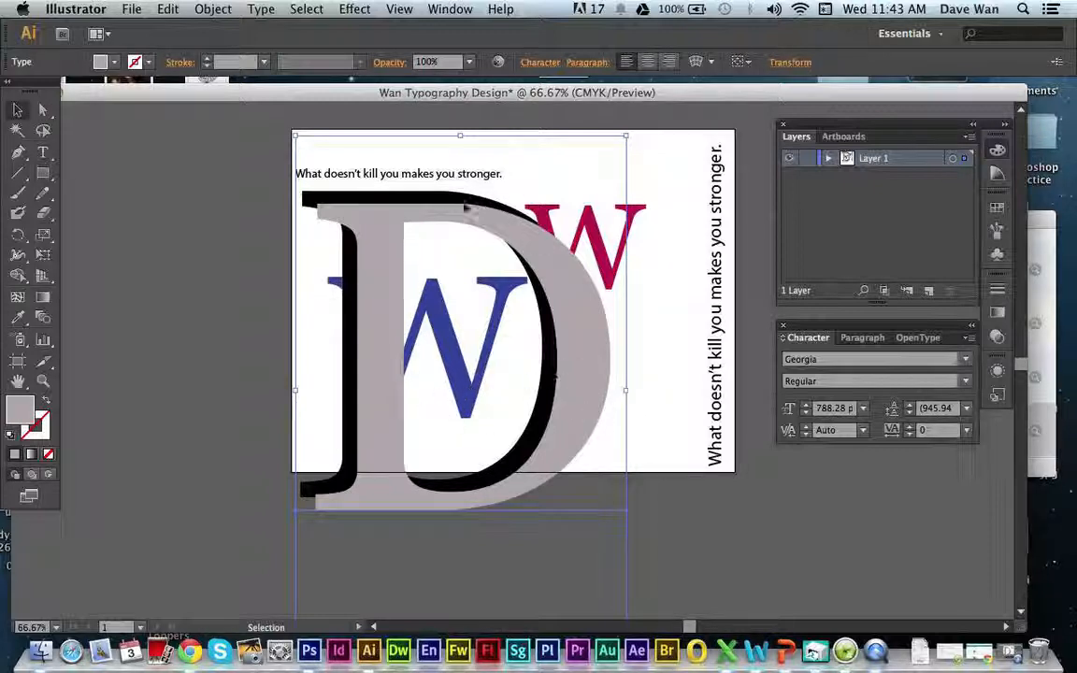
pyautogui.press('super+z')
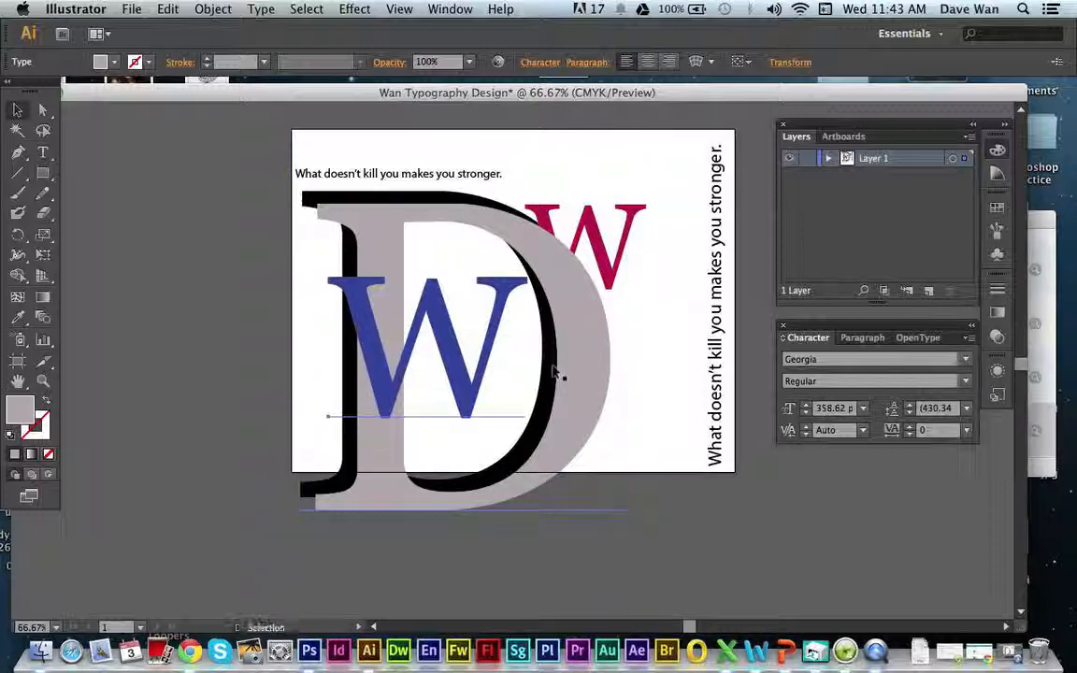
# Bring the red W to the front of the artwork and undo that reordering
pyautogui.rightClick(456, 350)
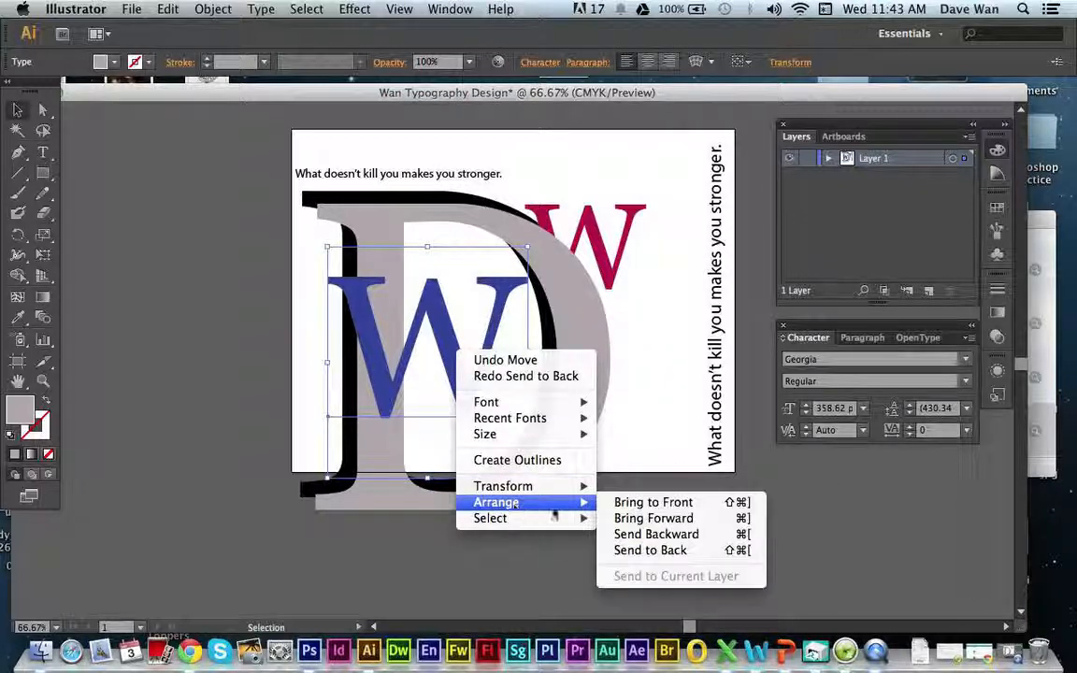
pyautogui.click(629, 241)
pyautogui.click(630, 235)
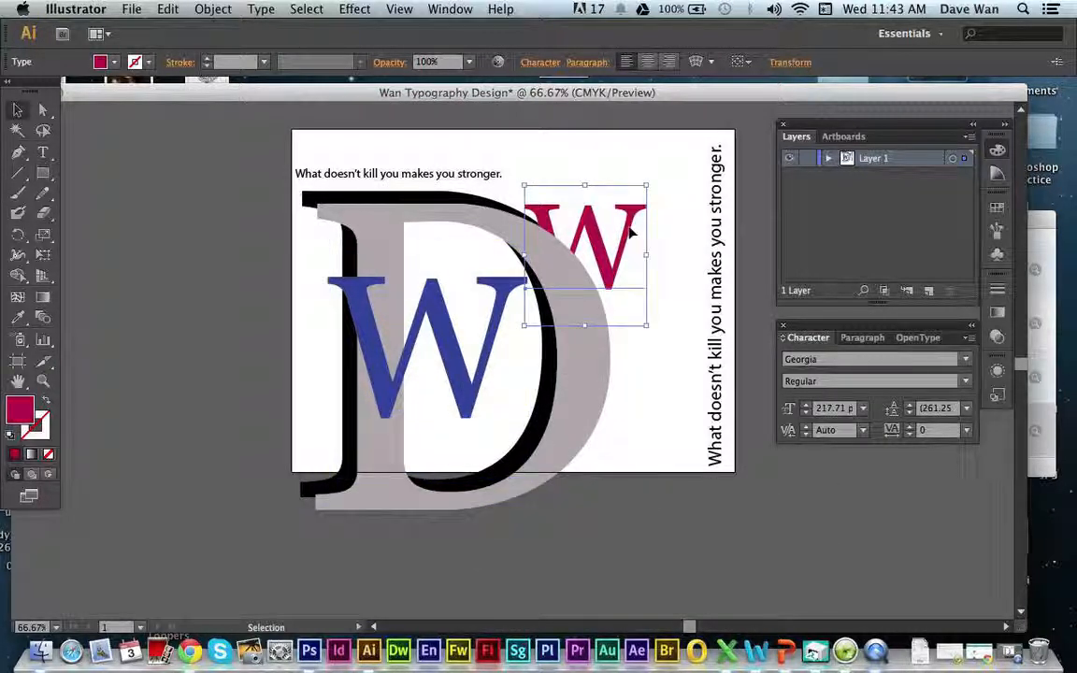
pyautogui.rightClick(680, 249)
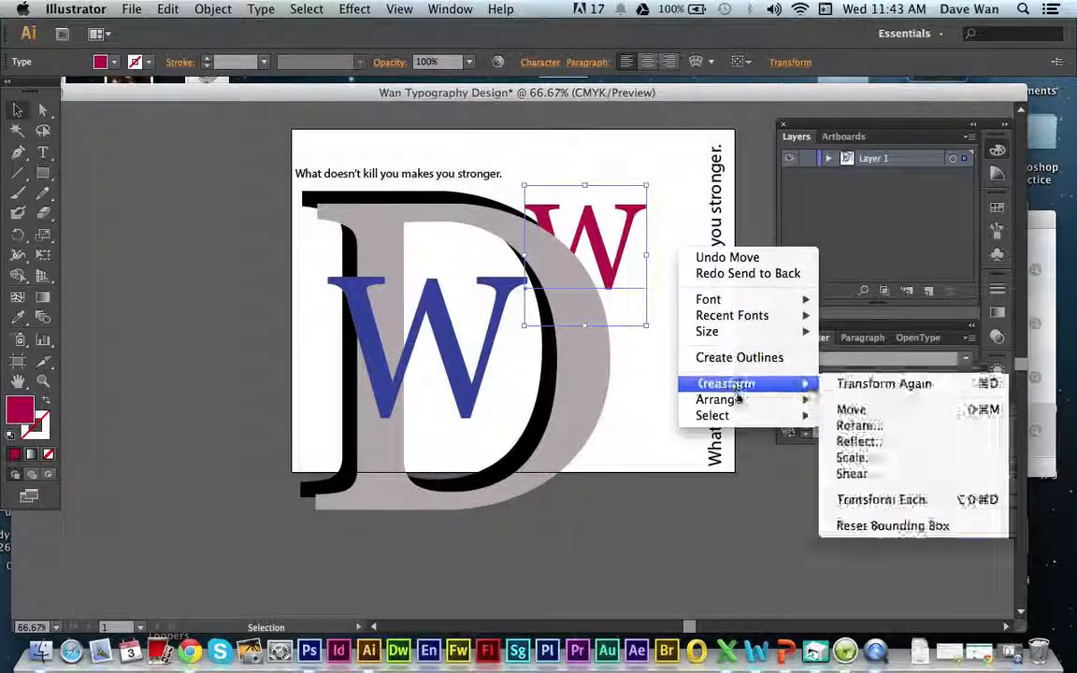
pyautogui.moveTo(734, 400)
pyautogui.click(847, 403)
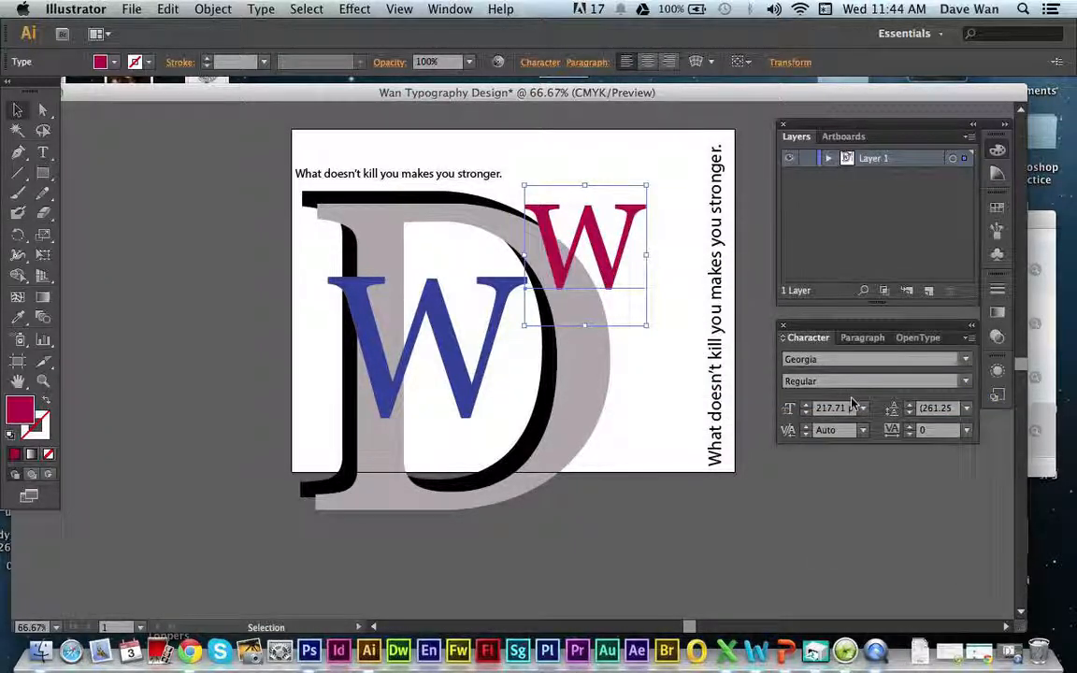
pyautogui.press('super+z')
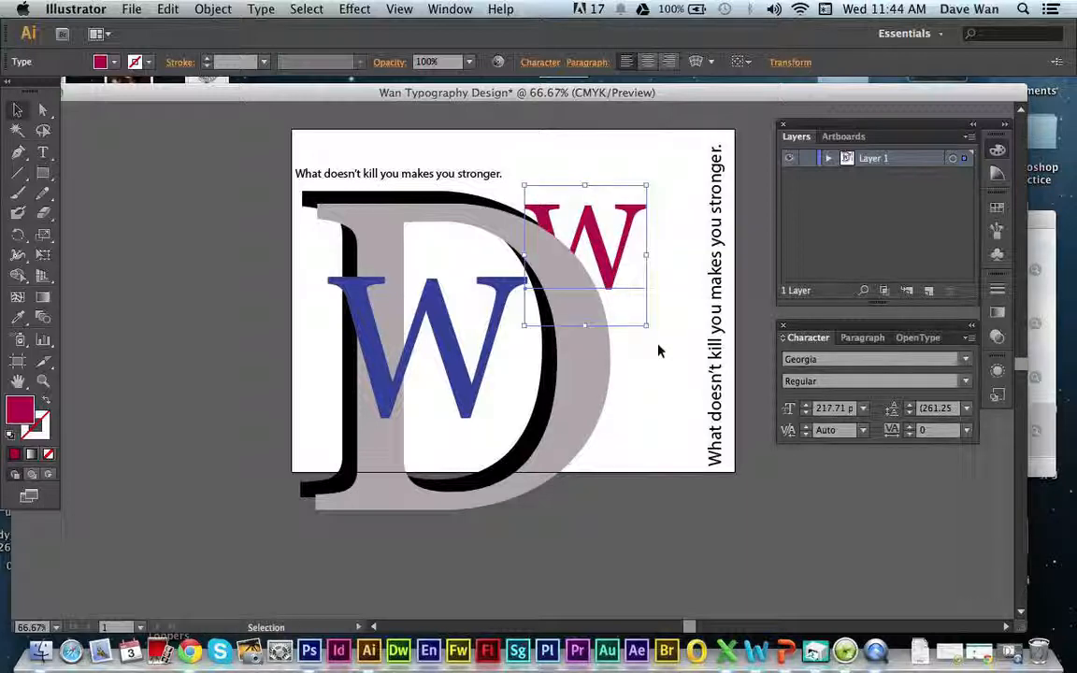
# Send the blue W backward by one level in the stacking order
pyautogui.click(170, 398)
pyautogui.click(373, 374)
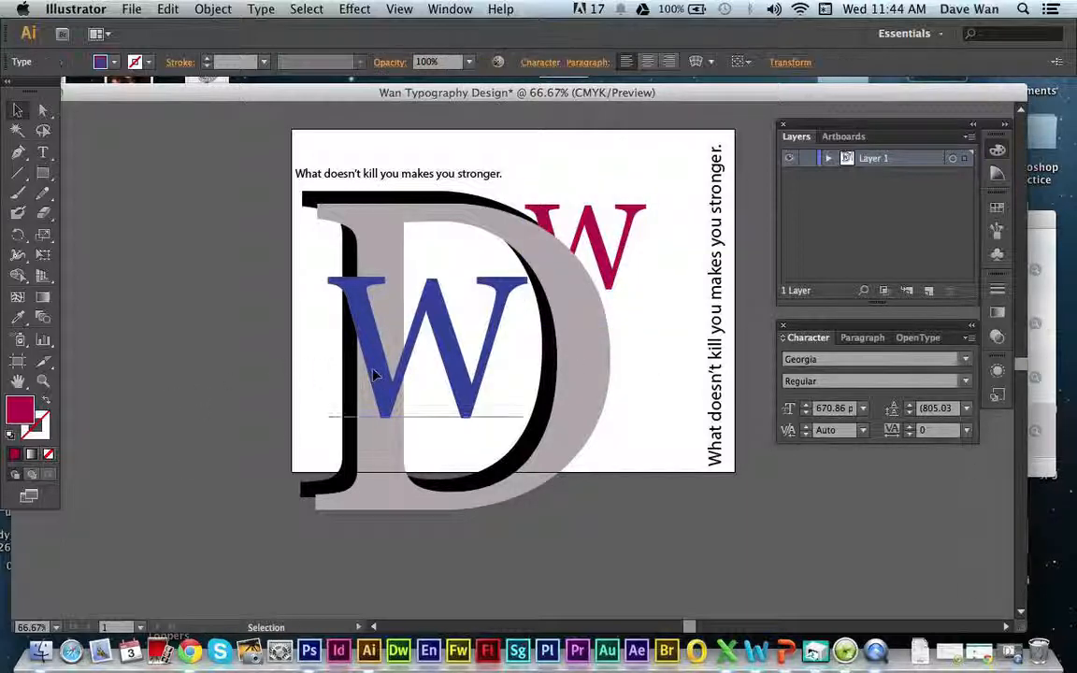
pyautogui.rightClick(455, 346)
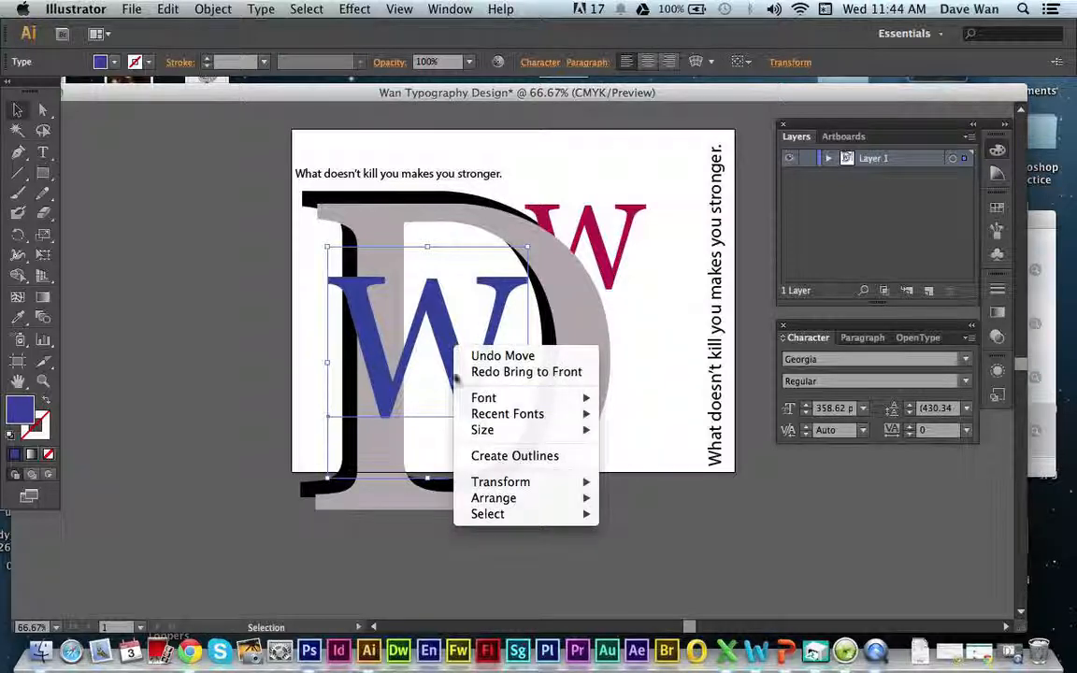
pyautogui.moveTo(494, 503)
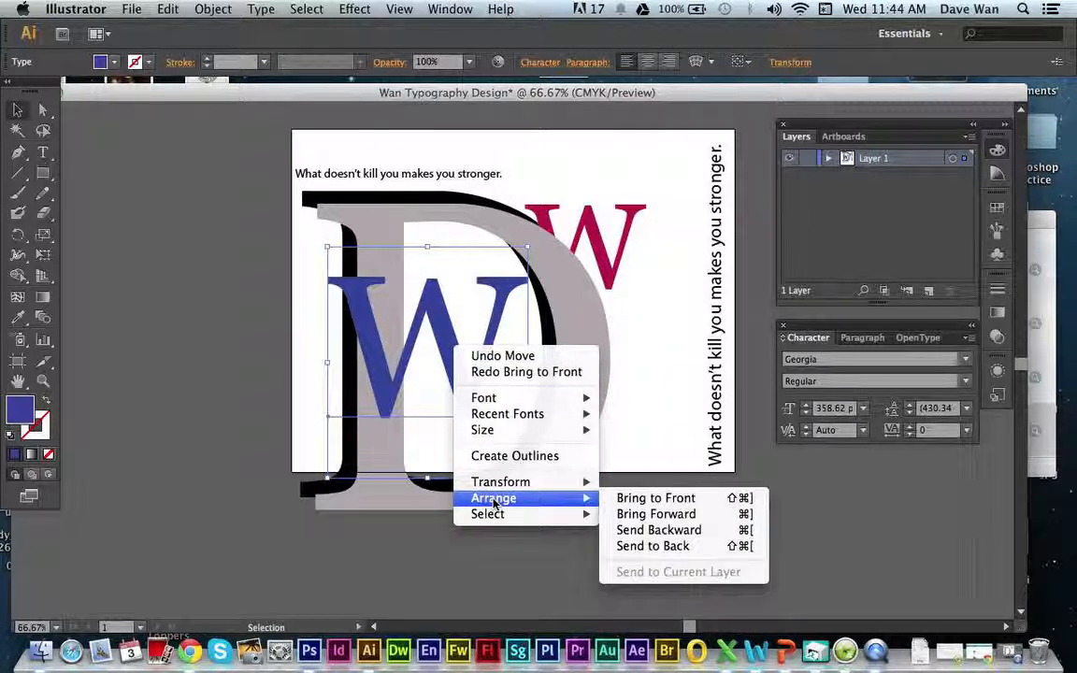
pyautogui.click(639, 530)
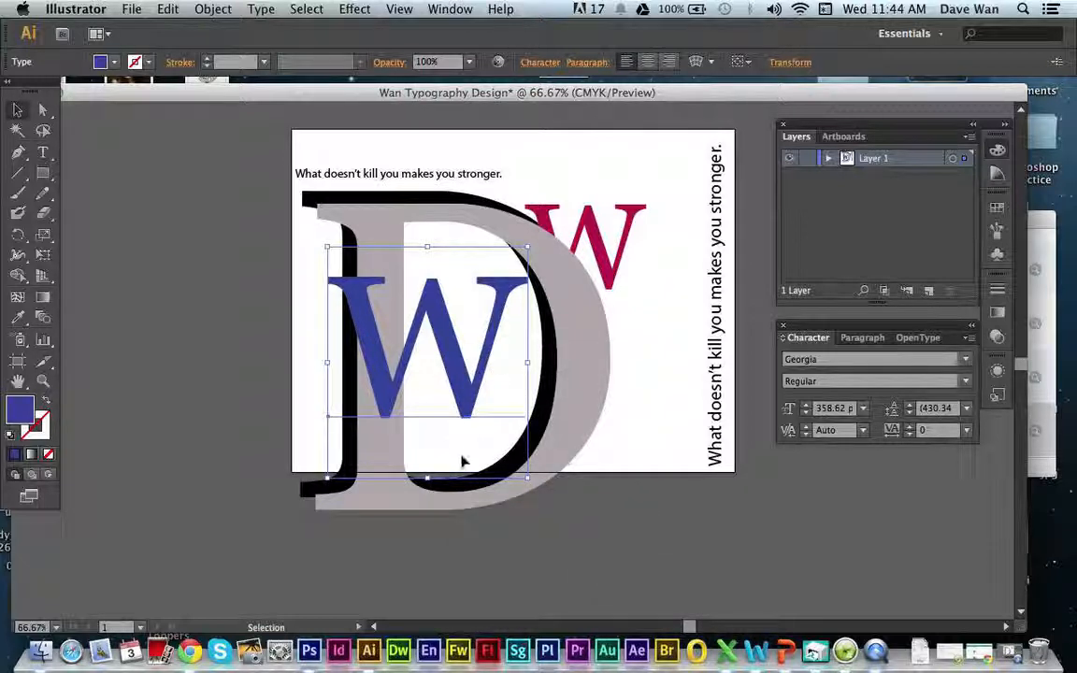
pyautogui.rightClick(471, 400)
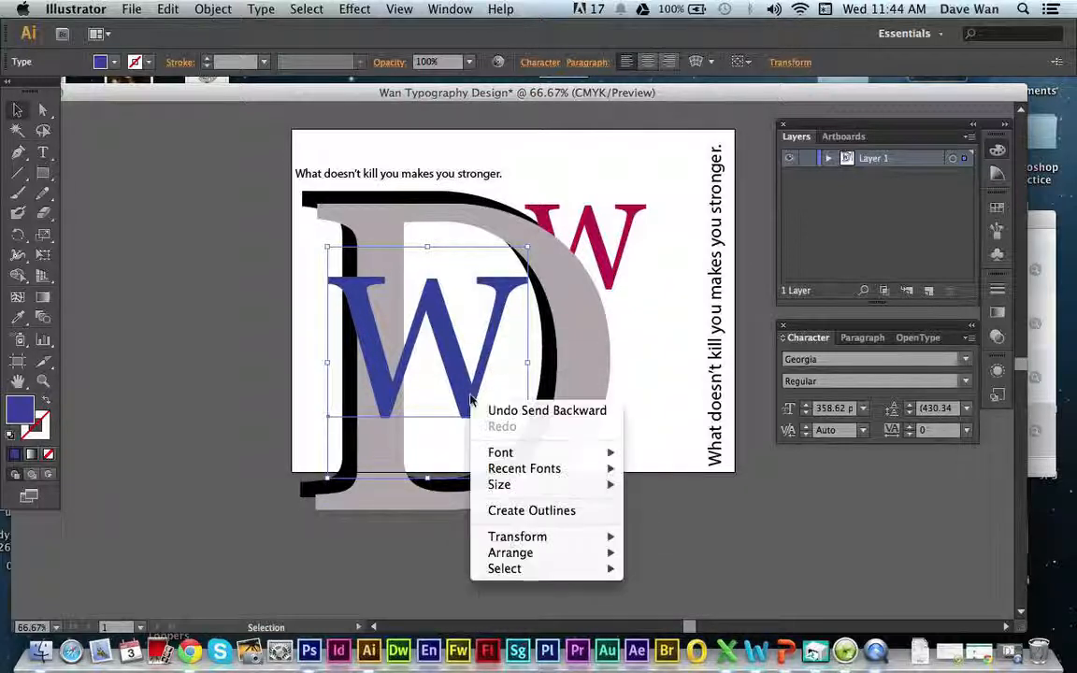
pyautogui.moveTo(552, 559)
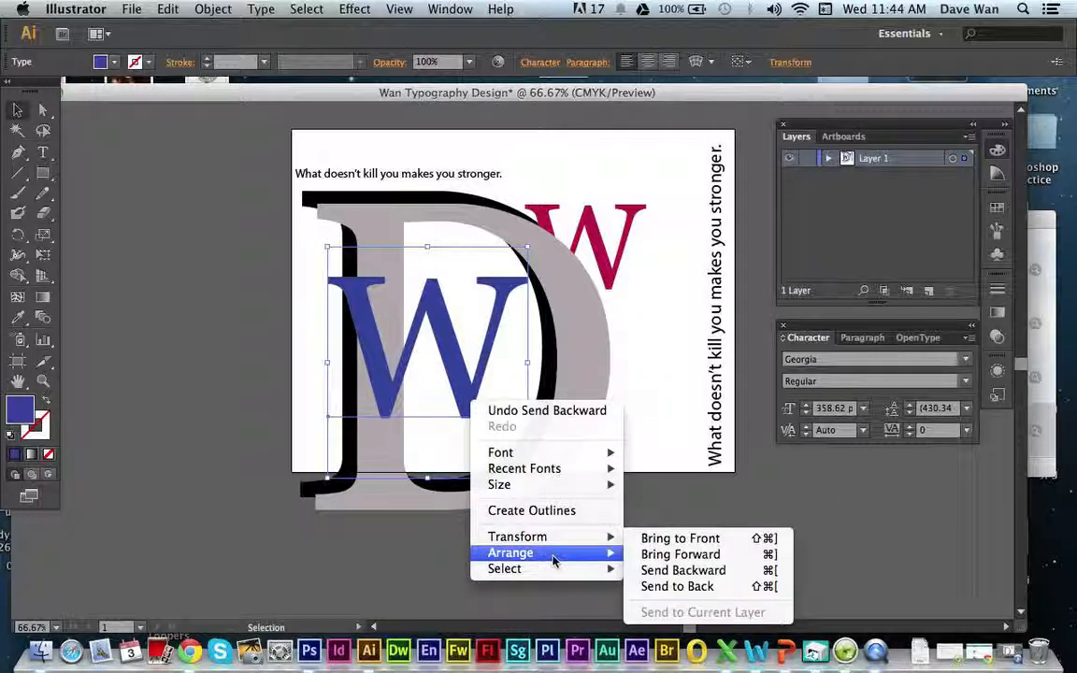
pyautogui.click(196, 431)
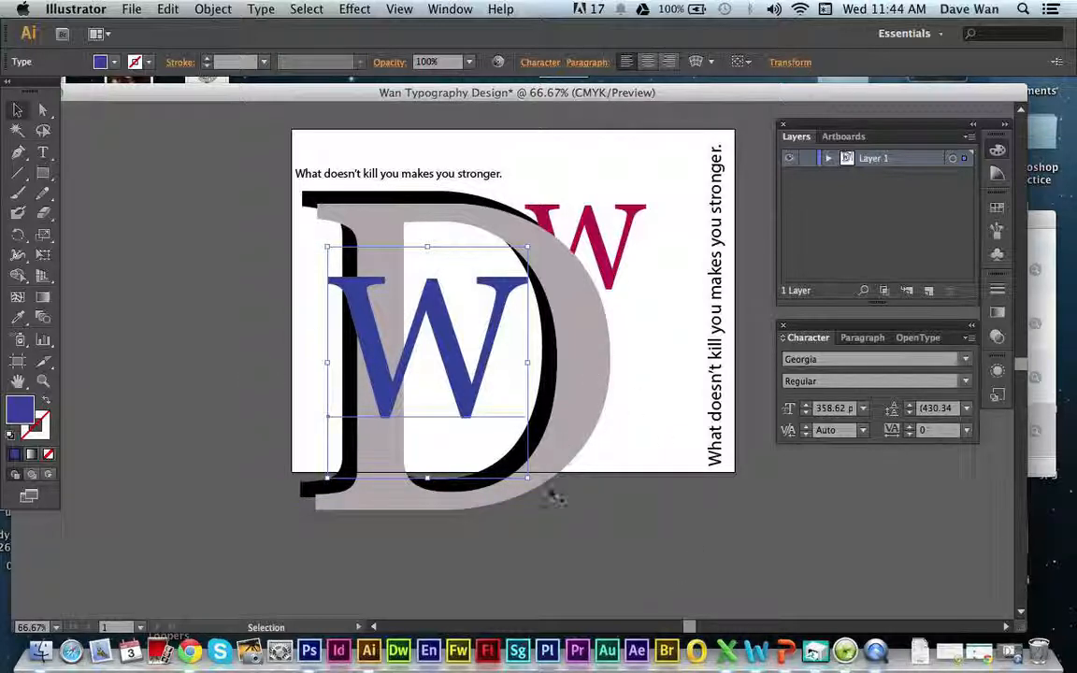
# Delete the blue W from the artwork
pyautogui.click(190, 338)
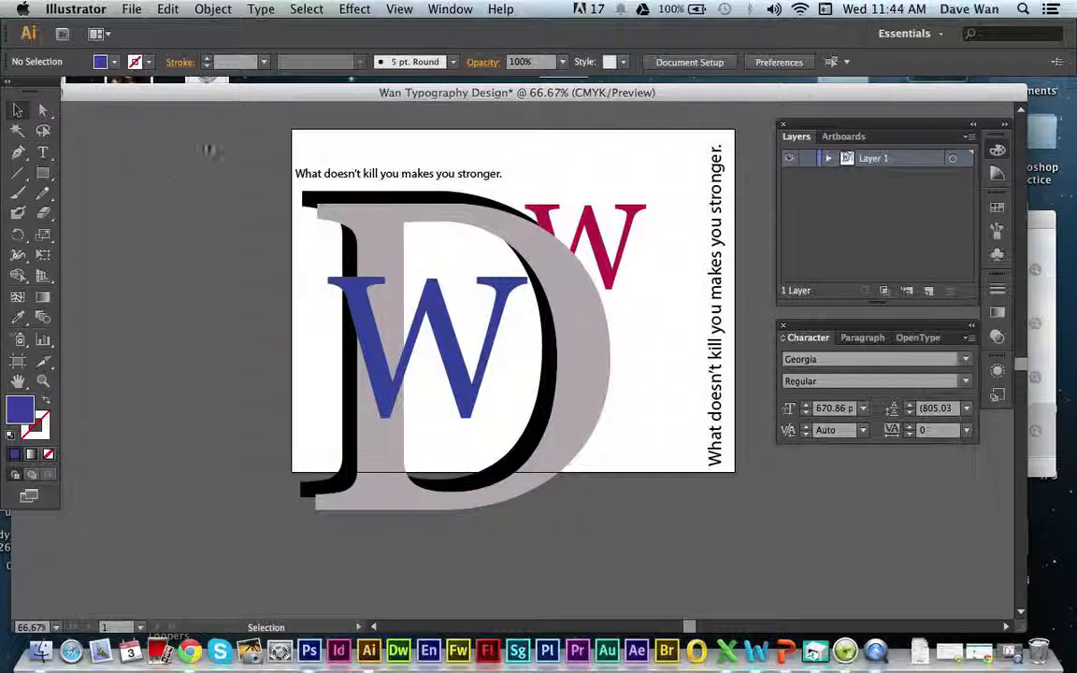
pyautogui.press('super+Tab')
pyautogui.press('super+Tab')
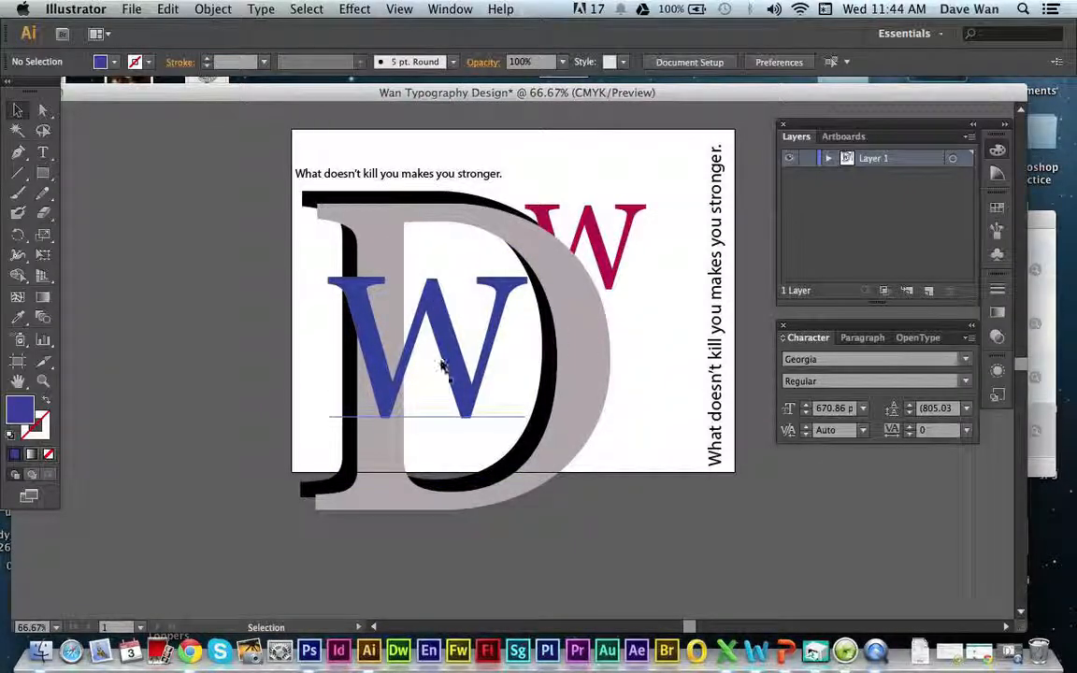
pyautogui.click(398, 329)
pyautogui.press('Delete')
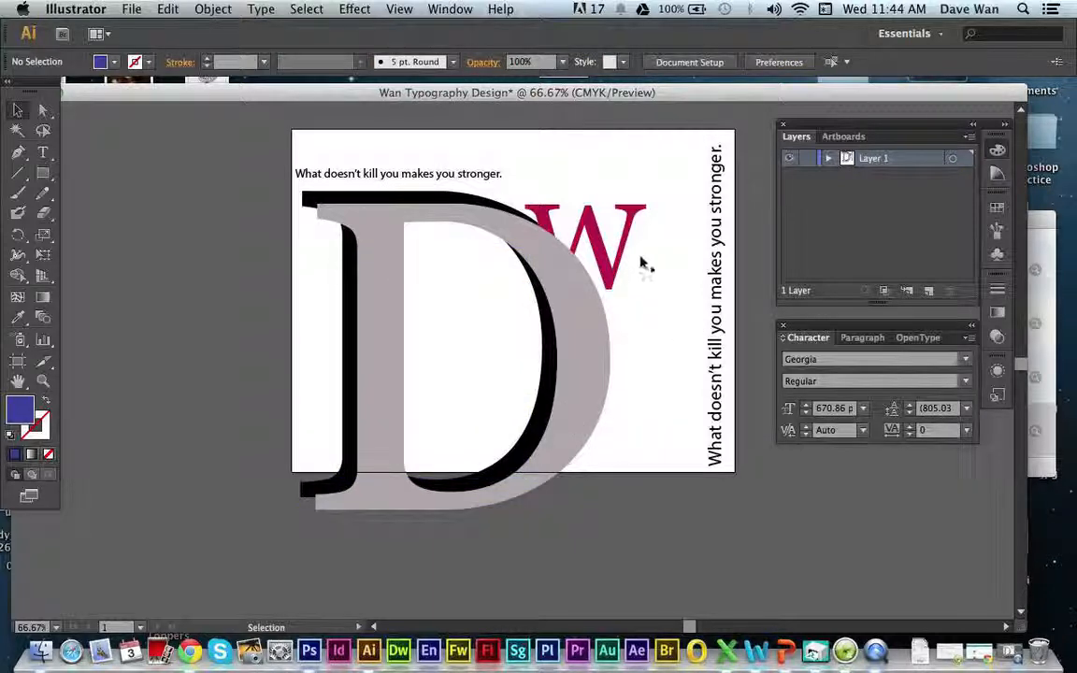
# Try moving the grey D up and to the right over the black D, and undo the move
pyautogui.click(615, 235)
pyautogui.click(565, 208)
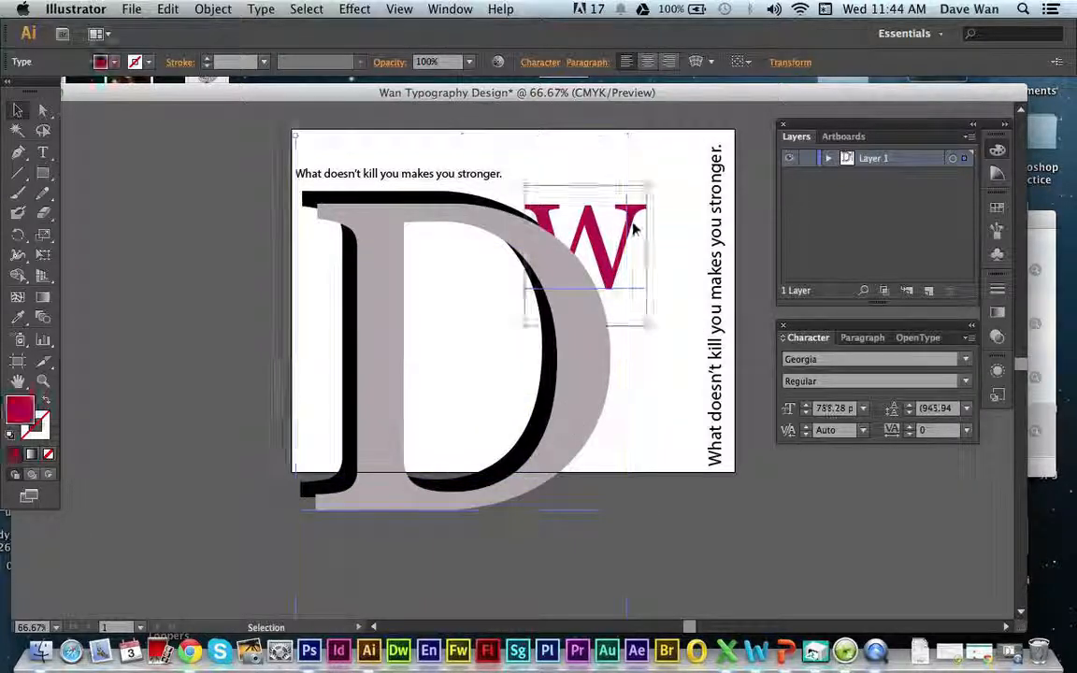
pyautogui.moveTo(568, 208); pyautogui.dragTo(663, 204)
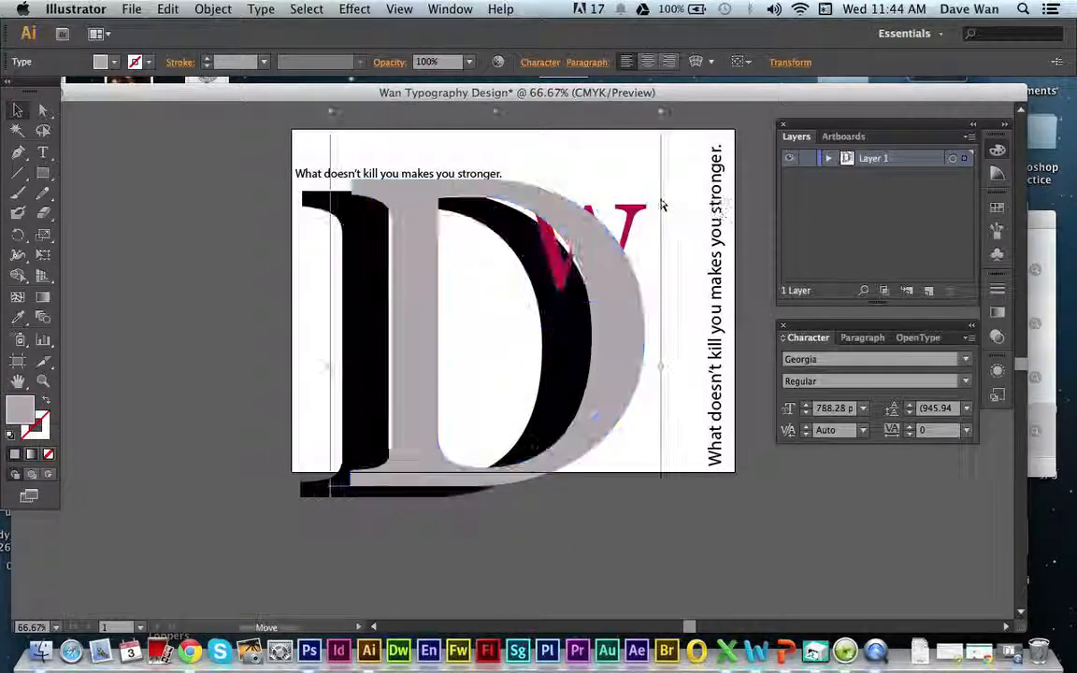
pyautogui.press('super+z')
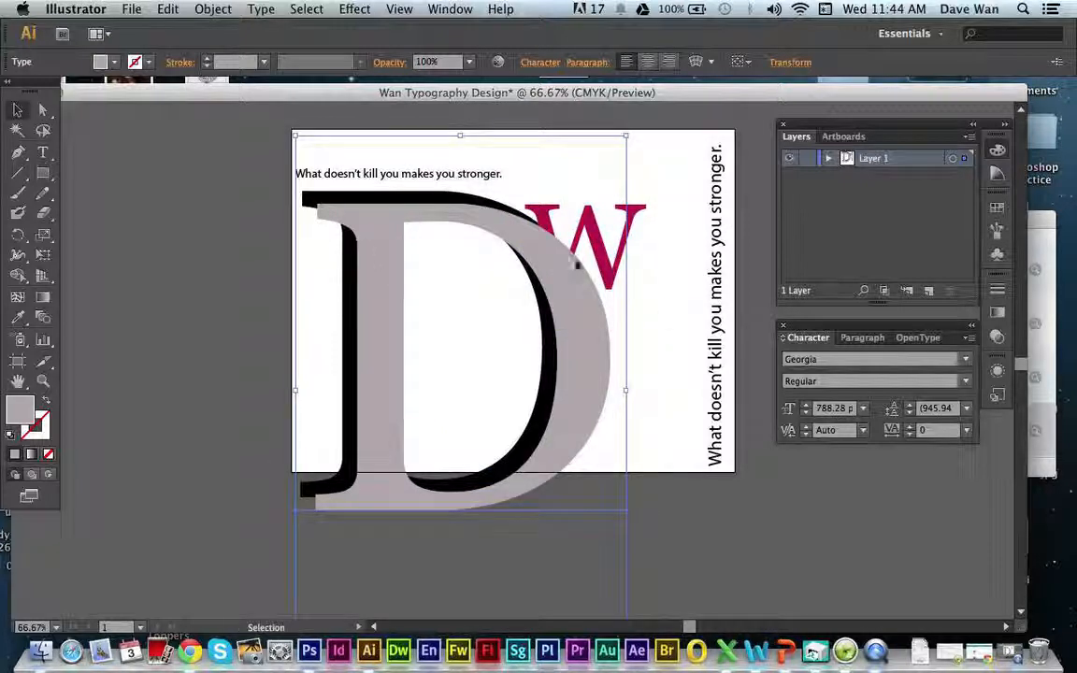
# Undo the earlier edits back to before the blue W was made and the red W was moved behind the D, and deselect everything
pyautogui.press('super+z')
pyautogui.press('super+z')
pyautogui.press('super+z')
pyautogui.press('super+z')
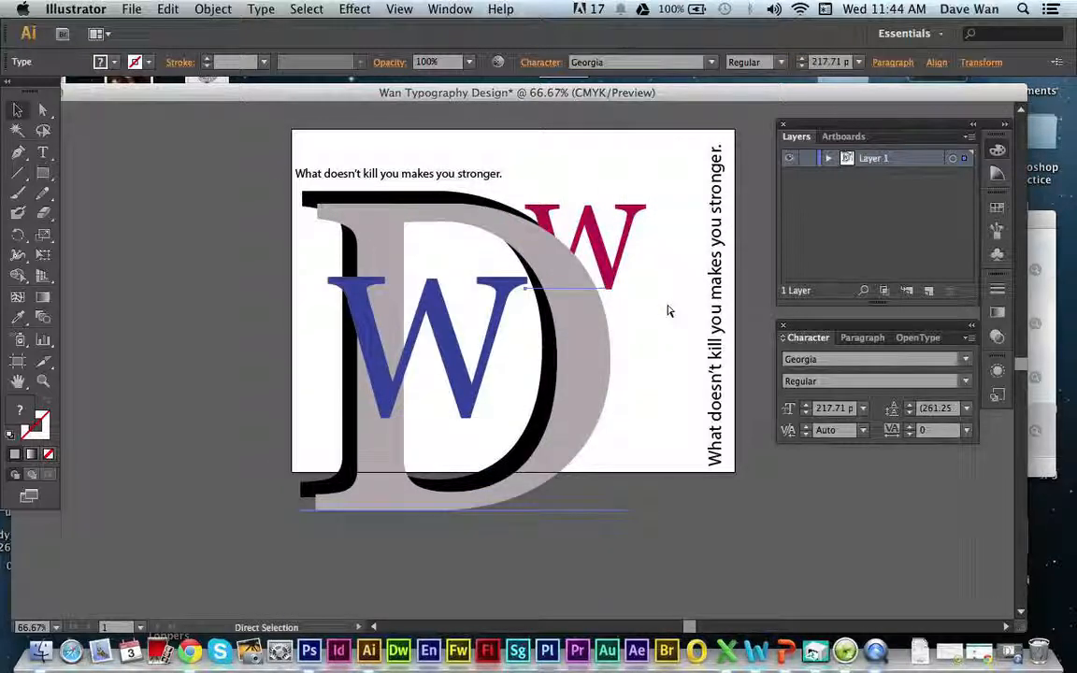
pyautogui.press('super+z')
pyautogui.press('super+z')
pyautogui.press('super+z')
pyautogui.press('super+z')
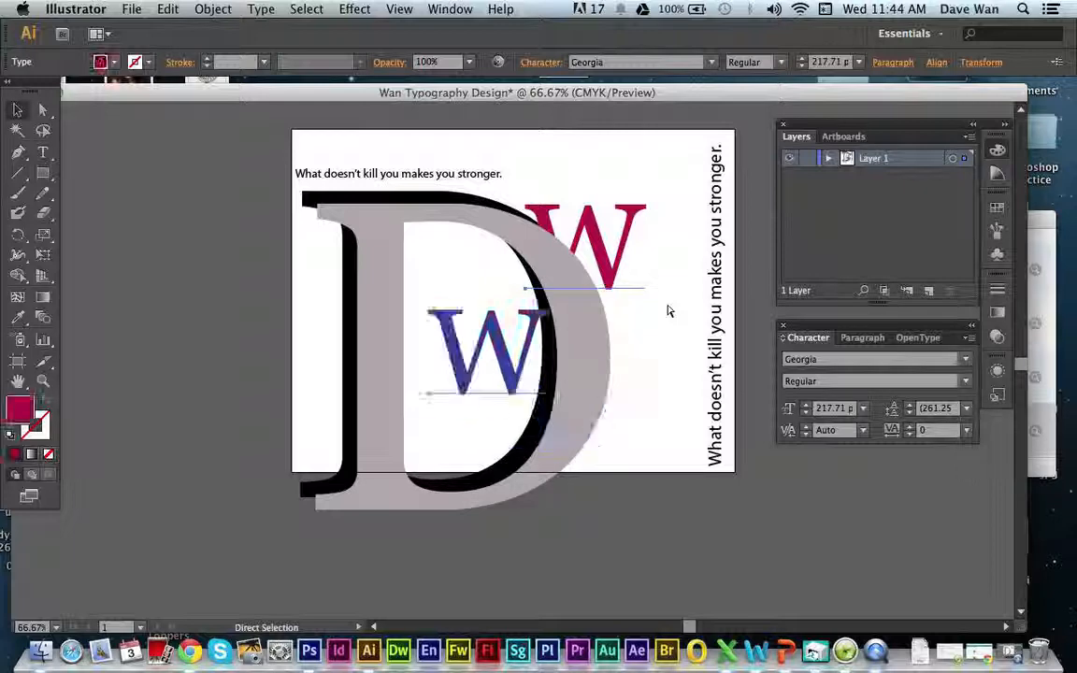
pyautogui.press('super+z')
pyautogui.press('super+z')
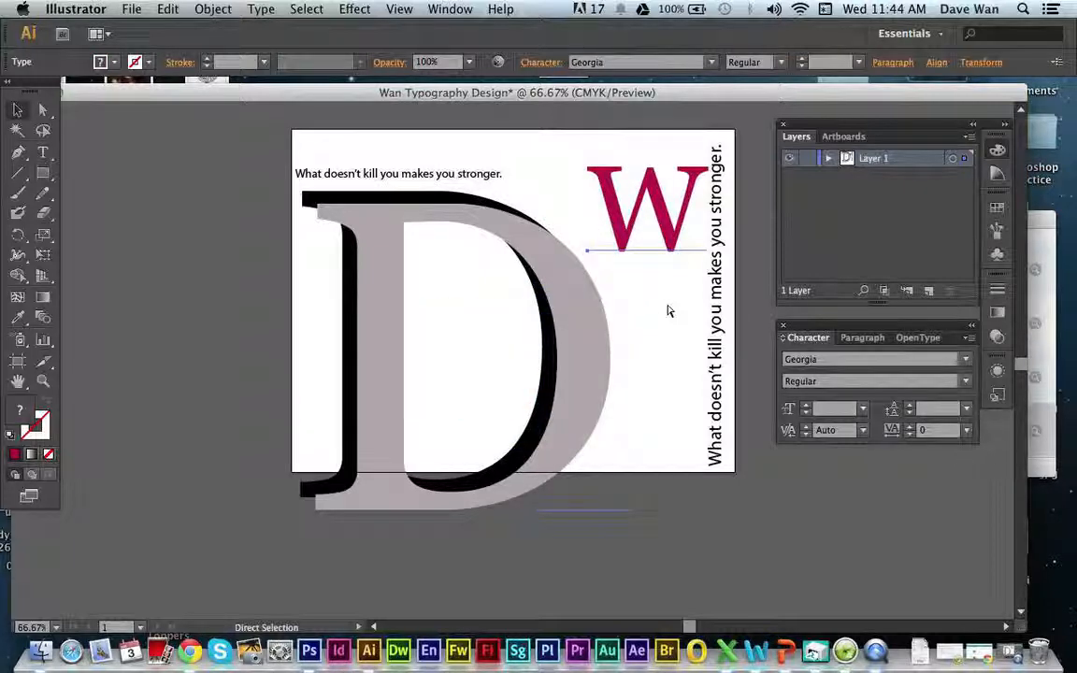
pyautogui.press('super+a')
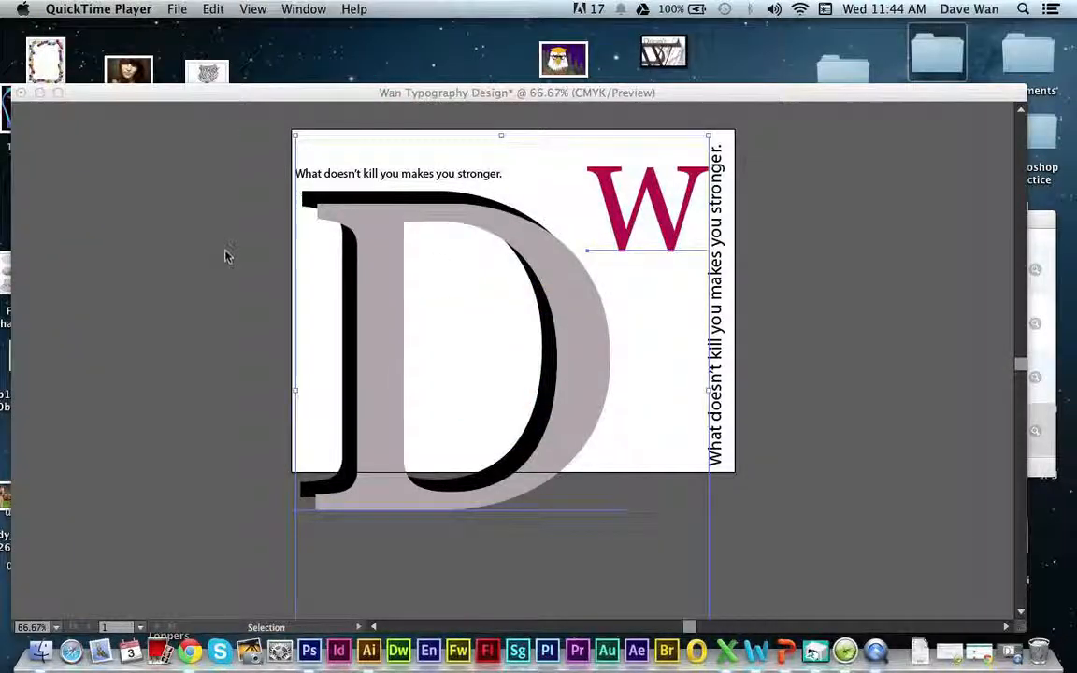
pyautogui.click(228, 192)
pyautogui.click(229, 184)
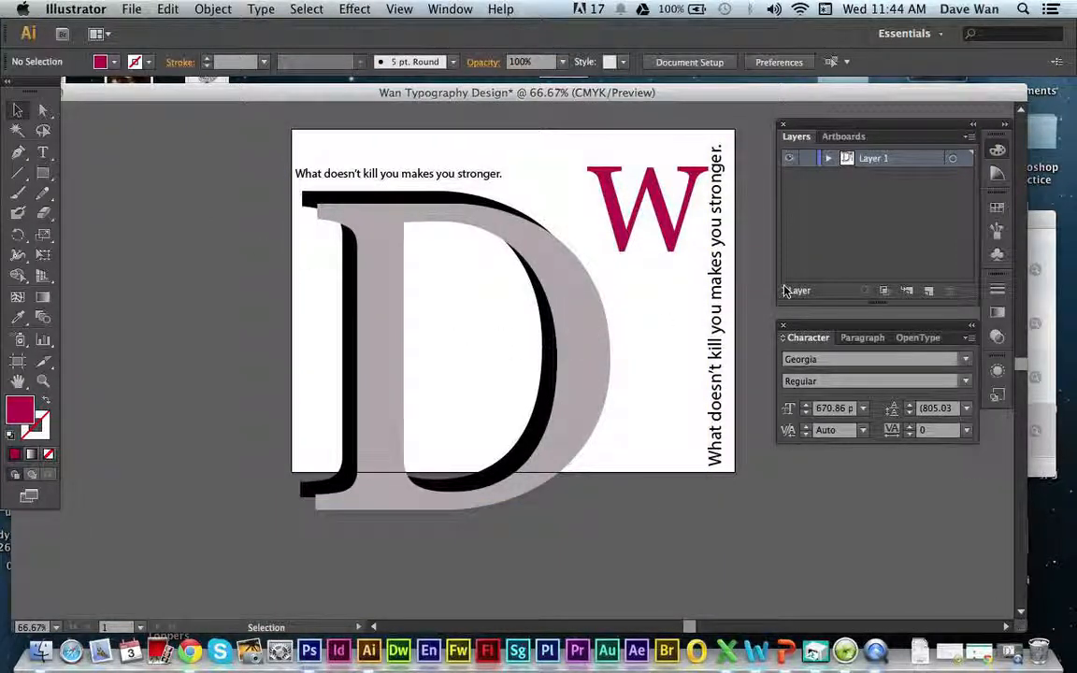
# Rename the existing artwork layer as "middle ground"
pyautogui.doubleClick(872, 158)
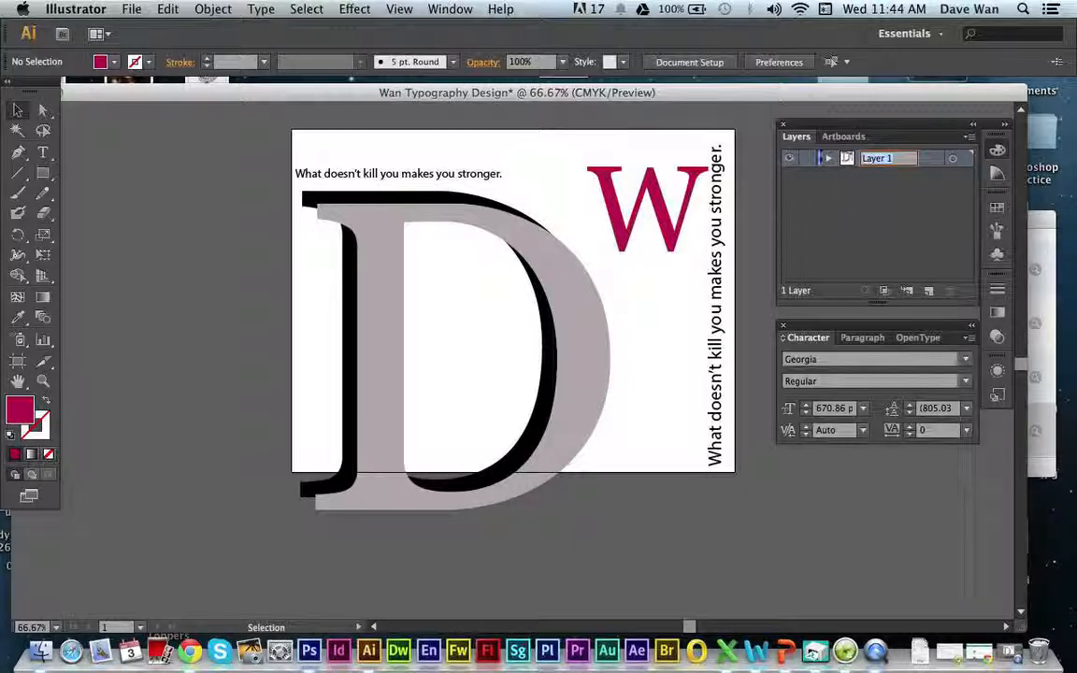
pyautogui.click(449, 9)
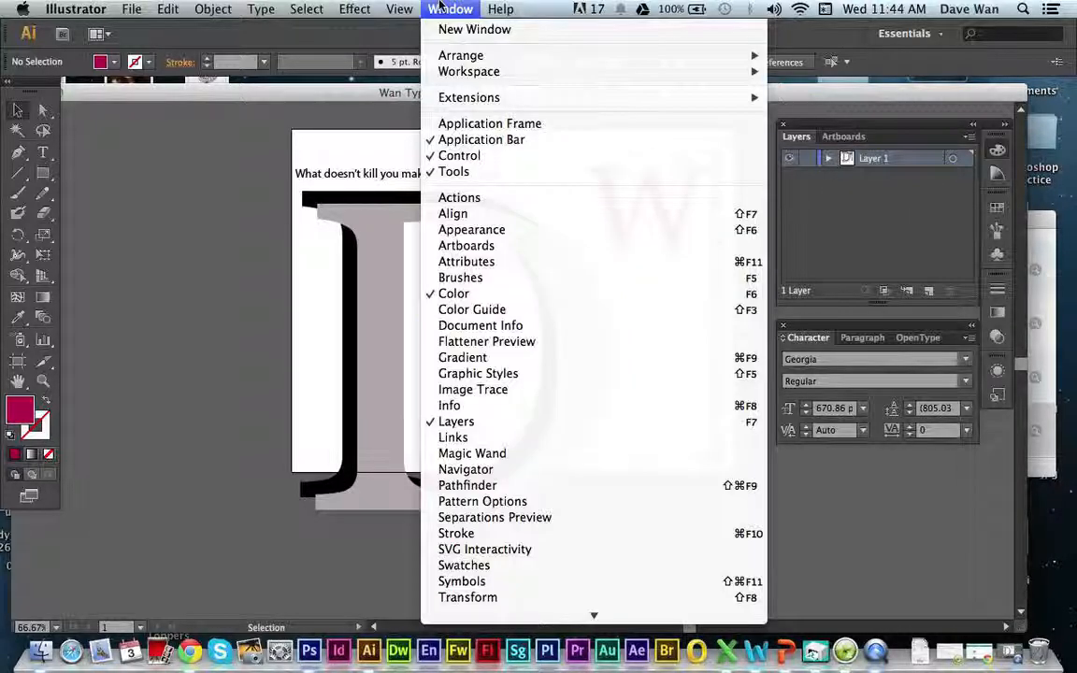
pyautogui.click(839, 227)
pyautogui.doubleClick(873, 161)
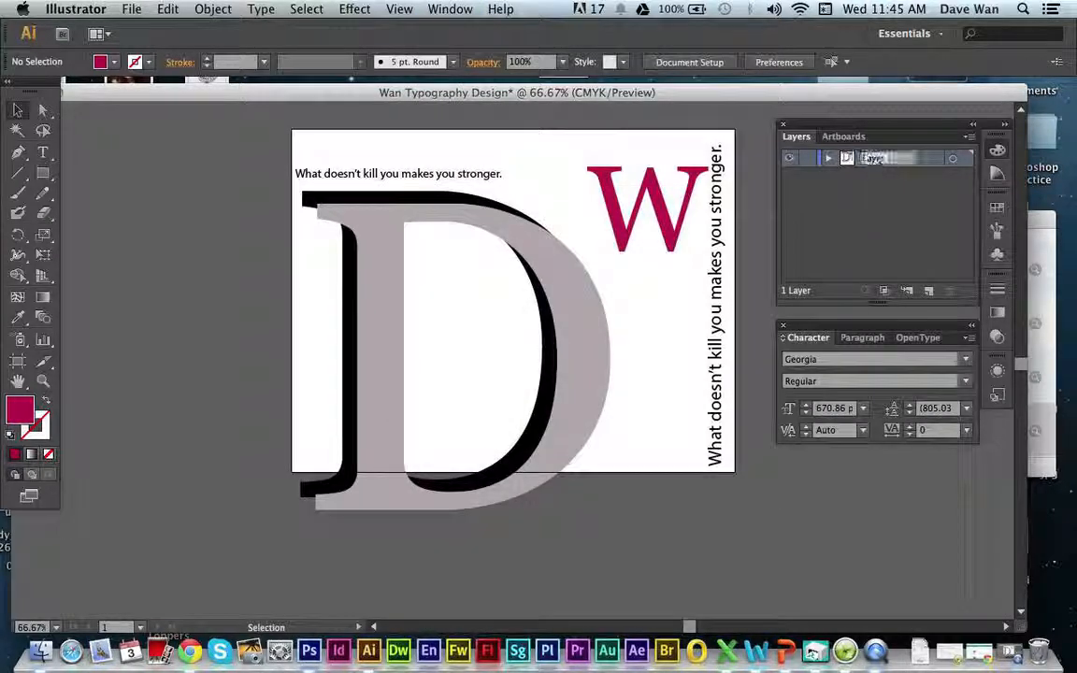
pyautogui.write('middl')
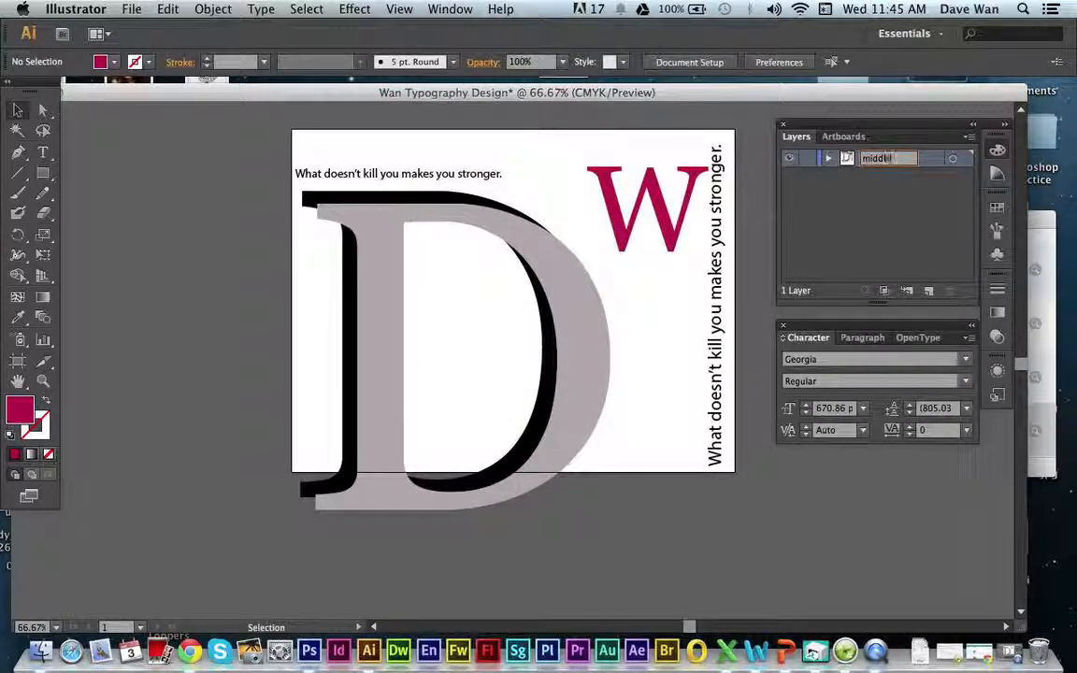
pyautogui.write('e ground')
pyautogui.click(912, 252)
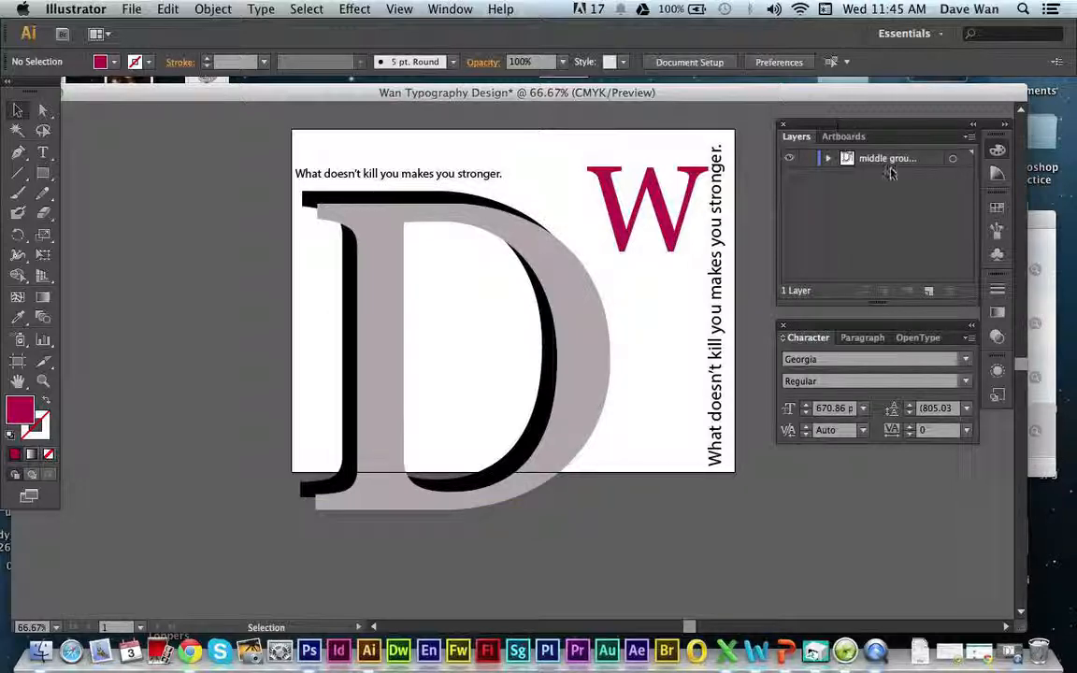
# Add a new layer above the middle ground layer and name it "foreground"
pyautogui.press('super+l')
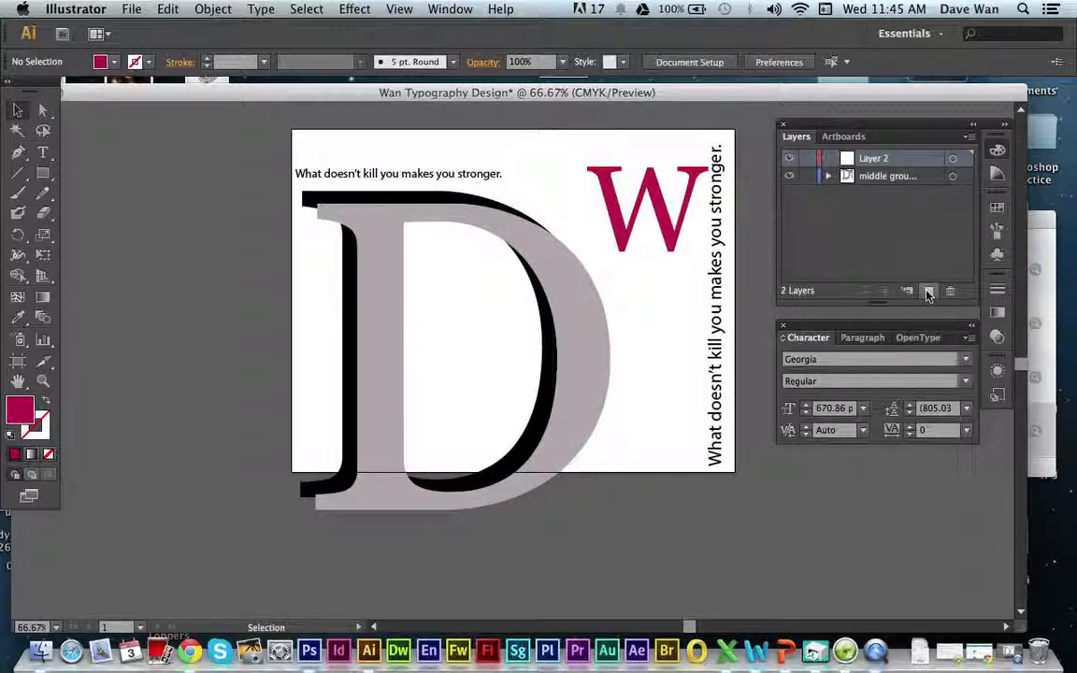
pyautogui.doubleClick(874, 158)
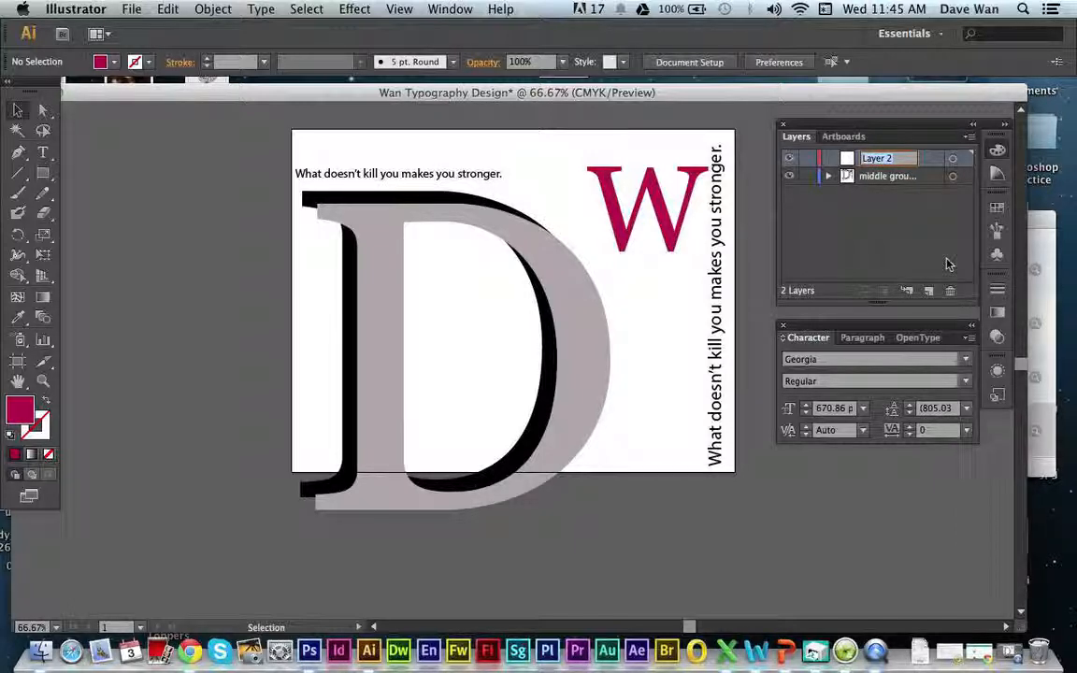
pyautogui.write('foreground')
pyautogui.click(879, 158)
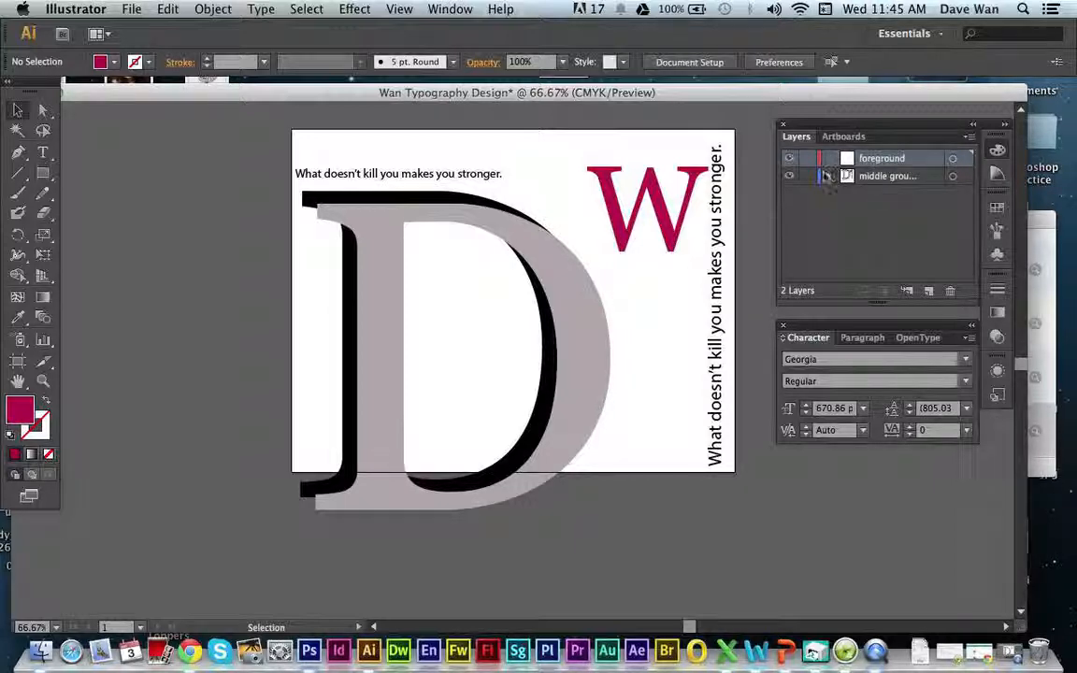
# Add a new layer beneath the middle ground layer and name it "background"
pyautogui.click(866, 177)
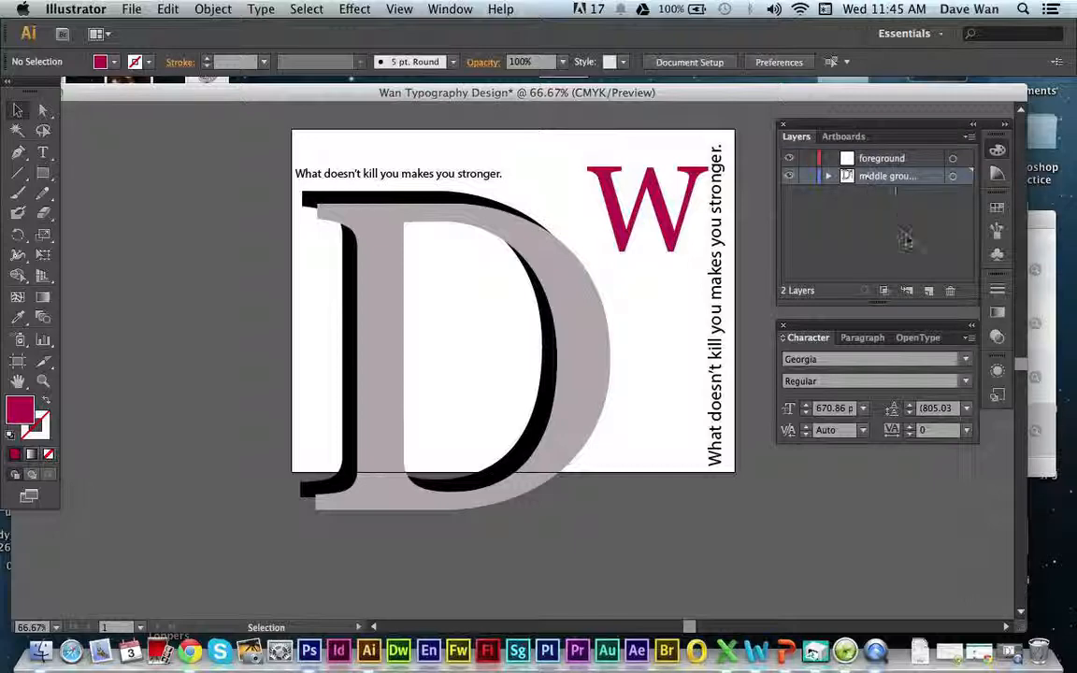
pyautogui.click(928, 293)
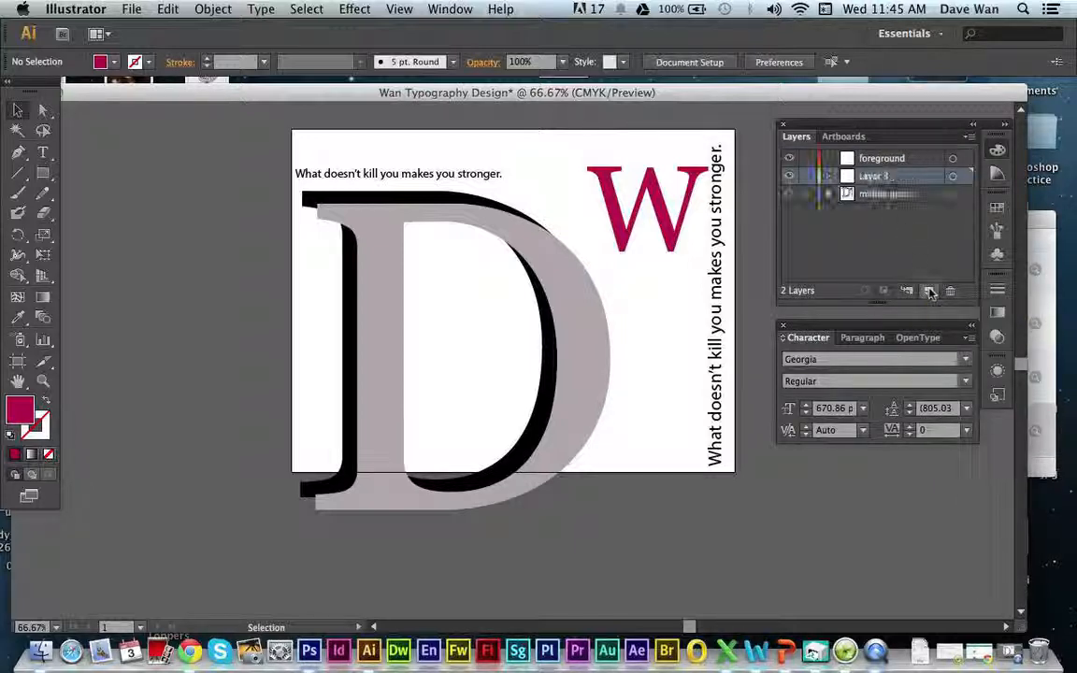
pyautogui.moveTo(871, 180); pyautogui.dragTo(873, 202)
pyautogui.doubleClick(871, 195)
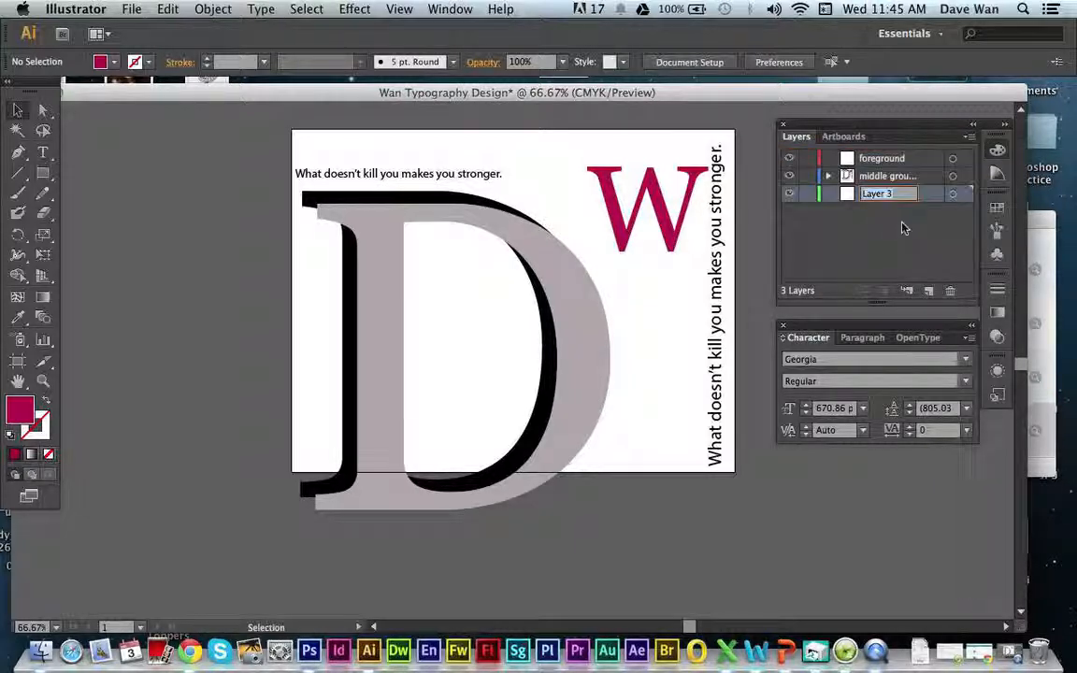
pyautogui.write('background')
pyautogui.press('Return')
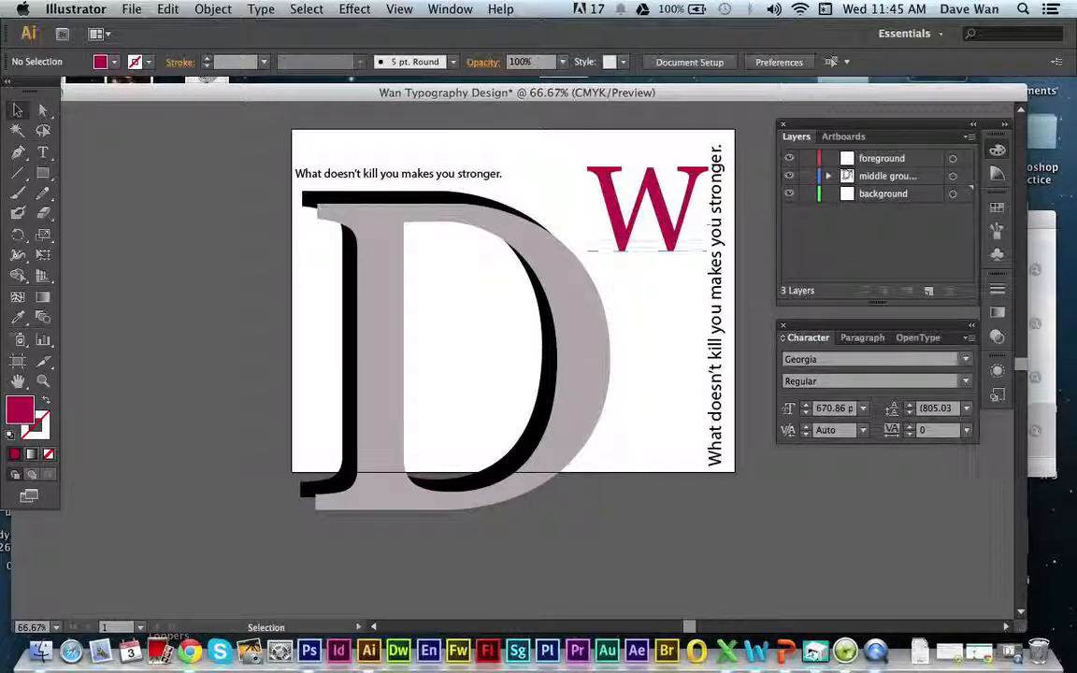
# Lock the middle ground layer and add a large letter K as text on the background layer
pyautogui.click(808, 176)
pyautogui.click(886, 195)
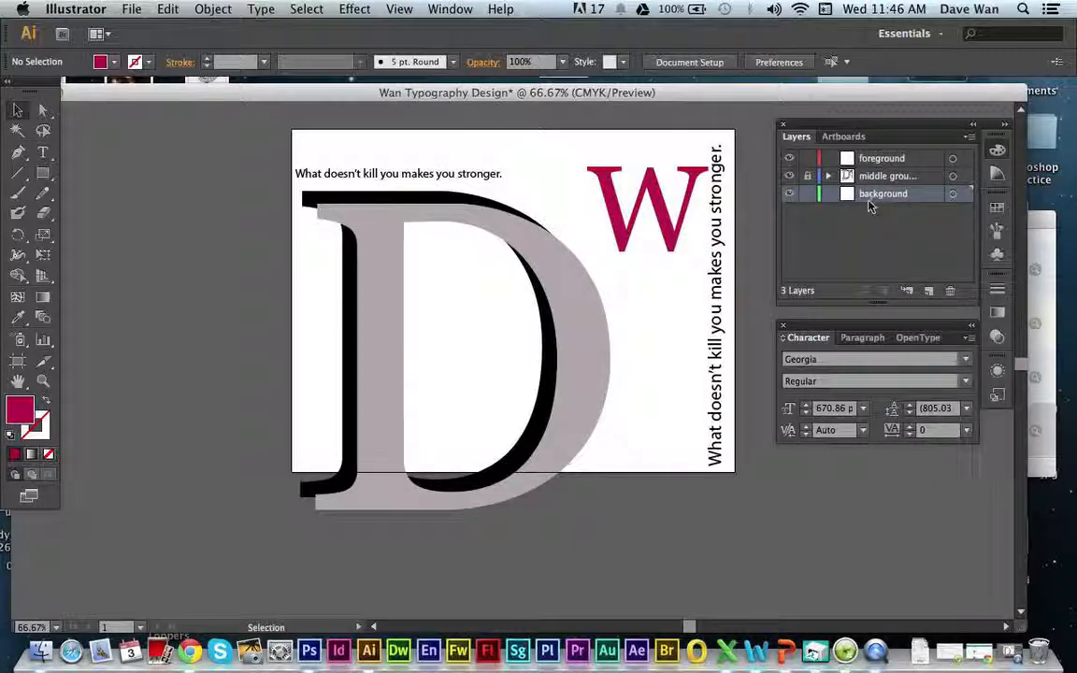
pyautogui.click(45, 154)
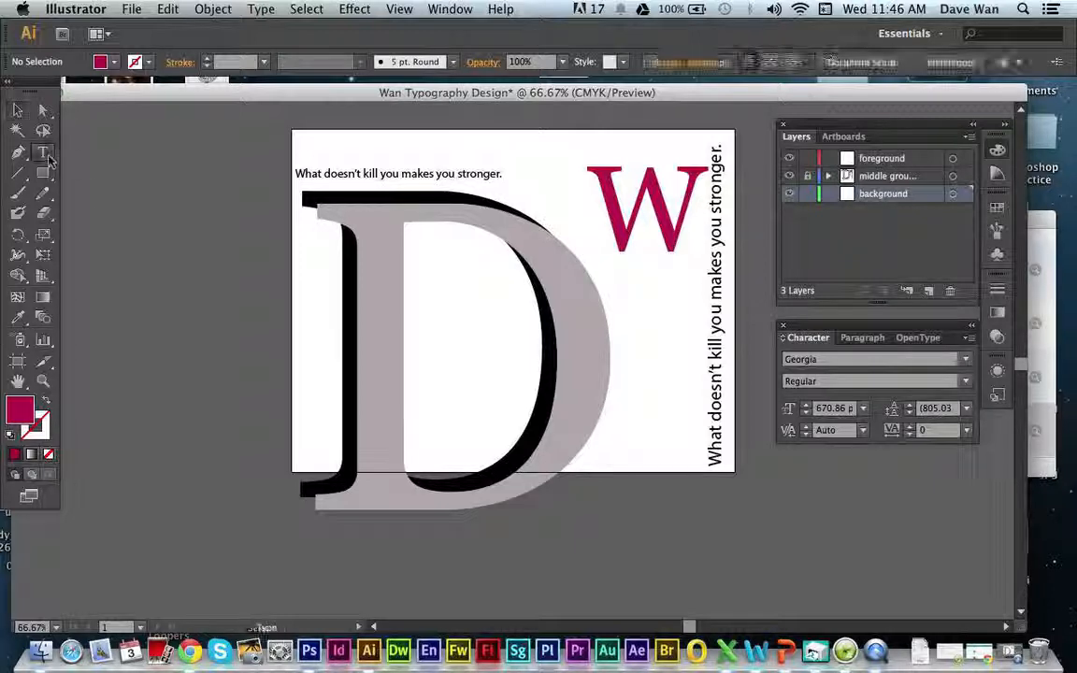
pyautogui.click(465, 339)
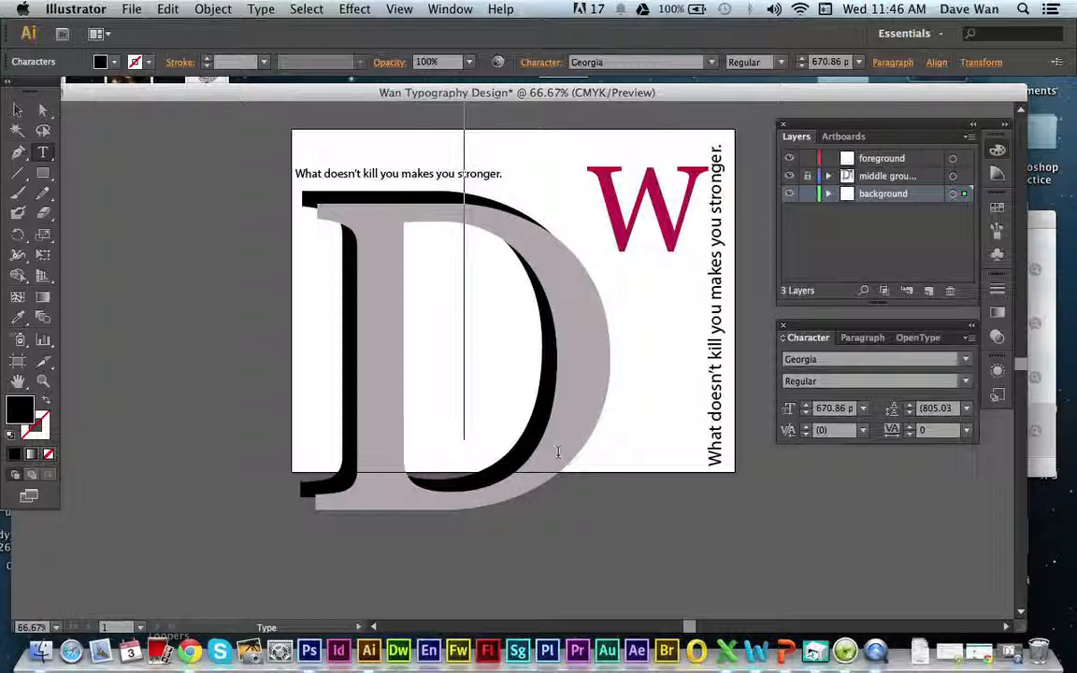
pyautogui.write('K')
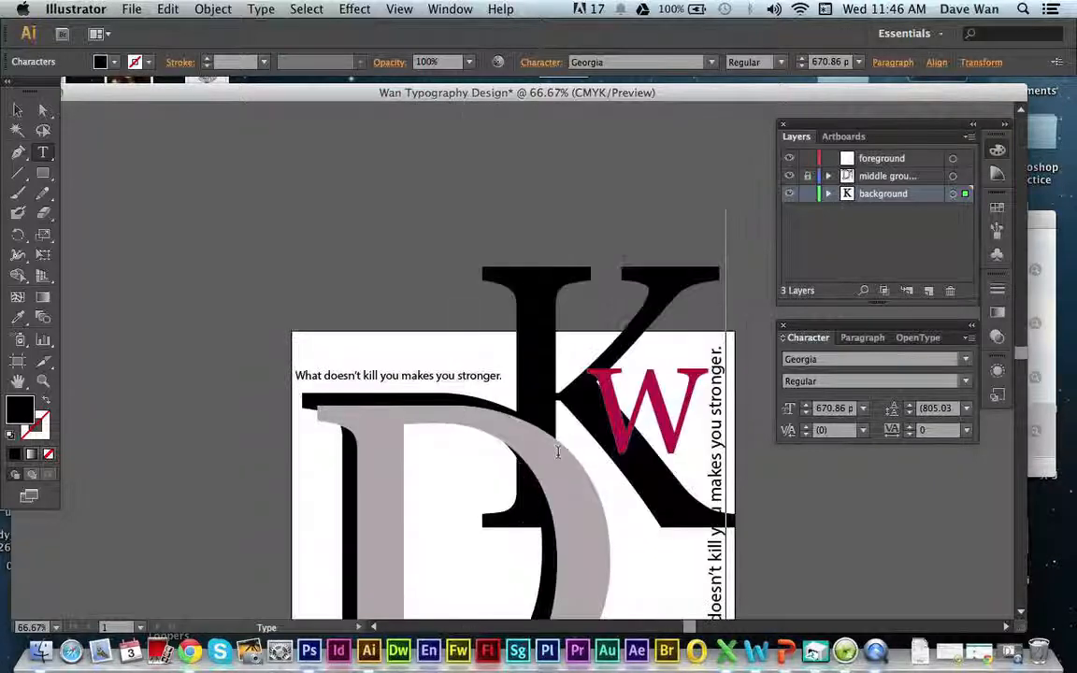
# Move the K down and to the left so that it overlaps behind the D
pyautogui.click(13, 110)
pyautogui.moveTo(520, 333); pyautogui.dragTo(450, 373)
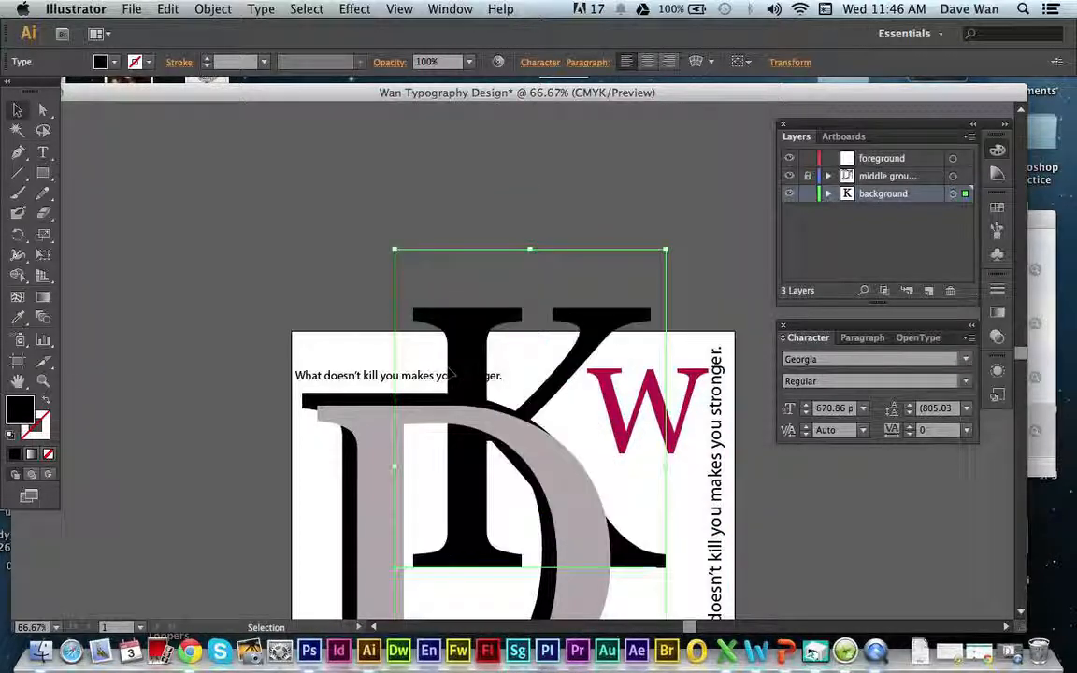
pyautogui.scroll(-5, 921, 551)
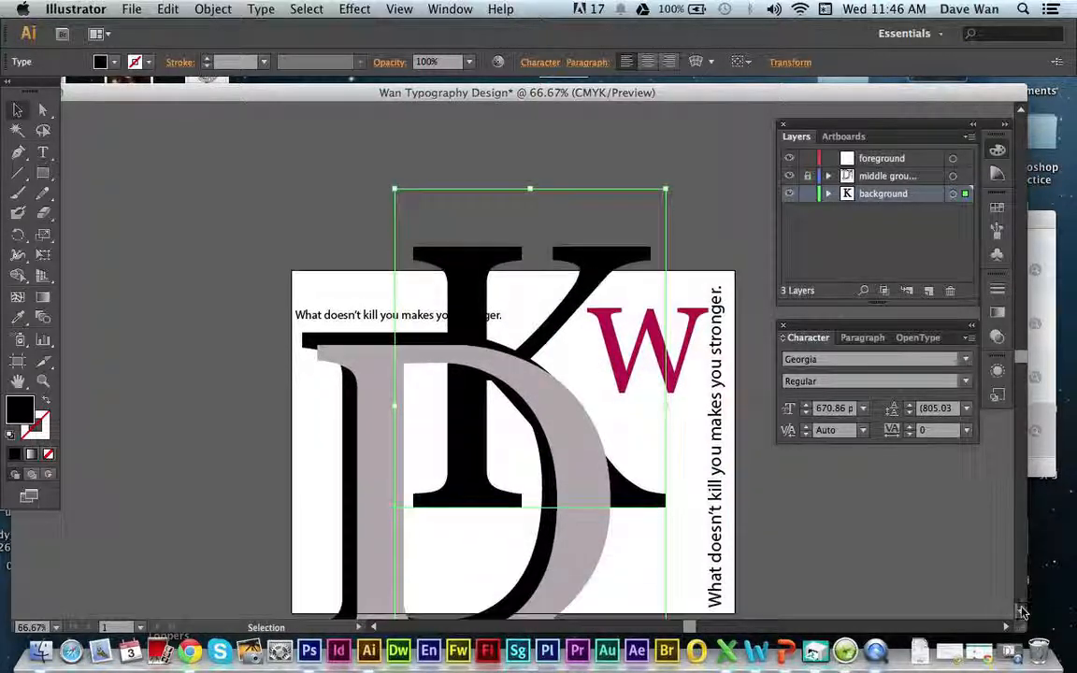
pyautogui.click(1022, 613)
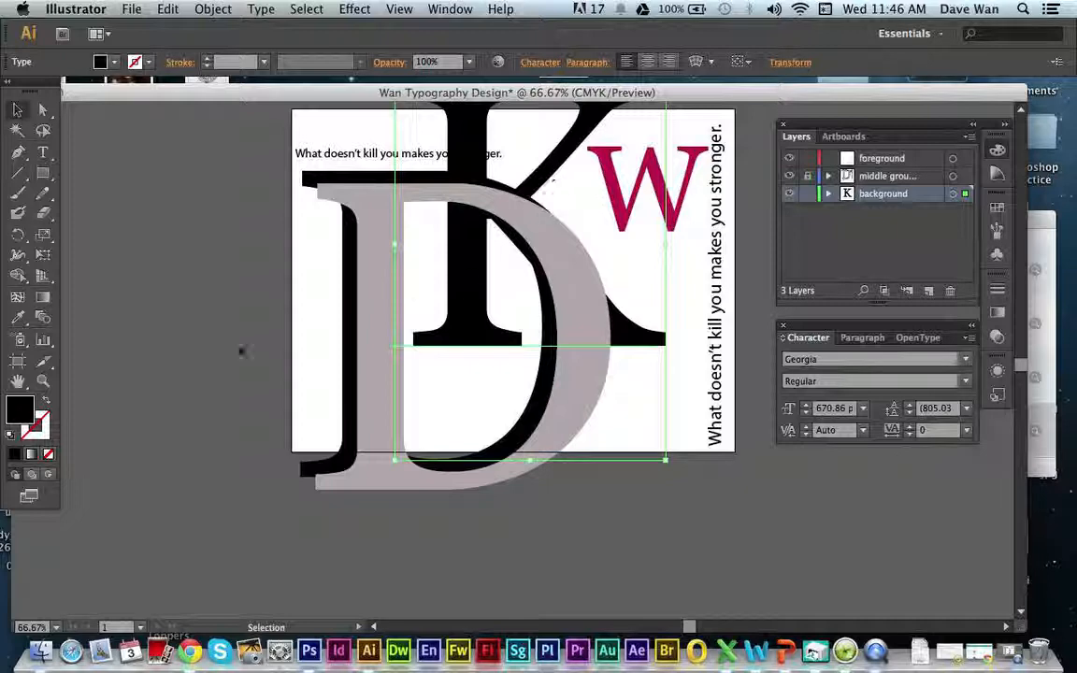
# Fill the K with the dark grey colour 544A4D
pyautogui.doubleClick(21, 409)
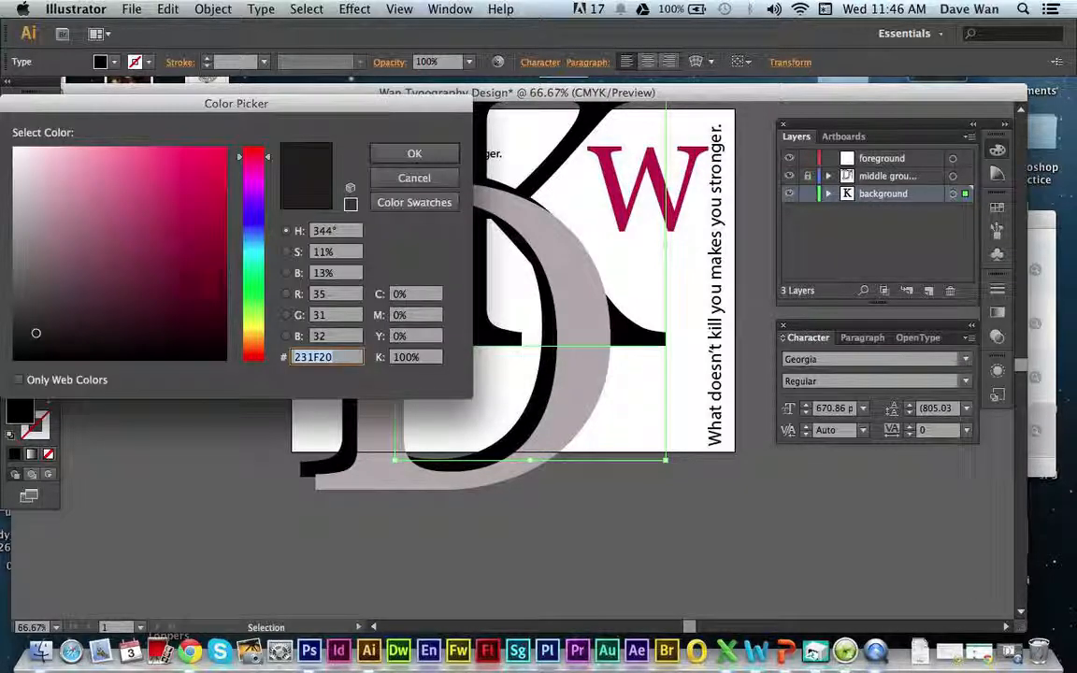
pyautogui.moveTo(17, 245)
pyautogui.mouseDown()
pyautogui.moveTo(13, 187)
pyautogui.moveTo(32, 297)
pyautogui.moveTo(45, 305)
pyautogui.moveTo(38, 276)
pyautogui.mouseUp()
pyautogui.click(415, 153)
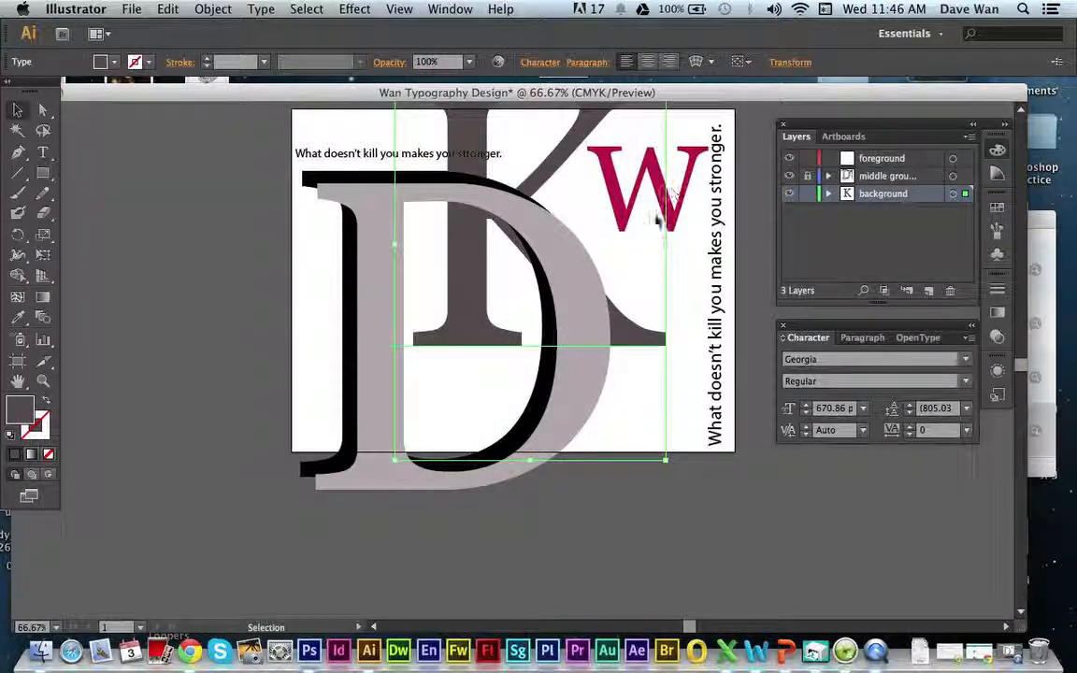
# Recolour the K with a medium pink fill and deselect it
pyautogui.doubleClick(20, 408)
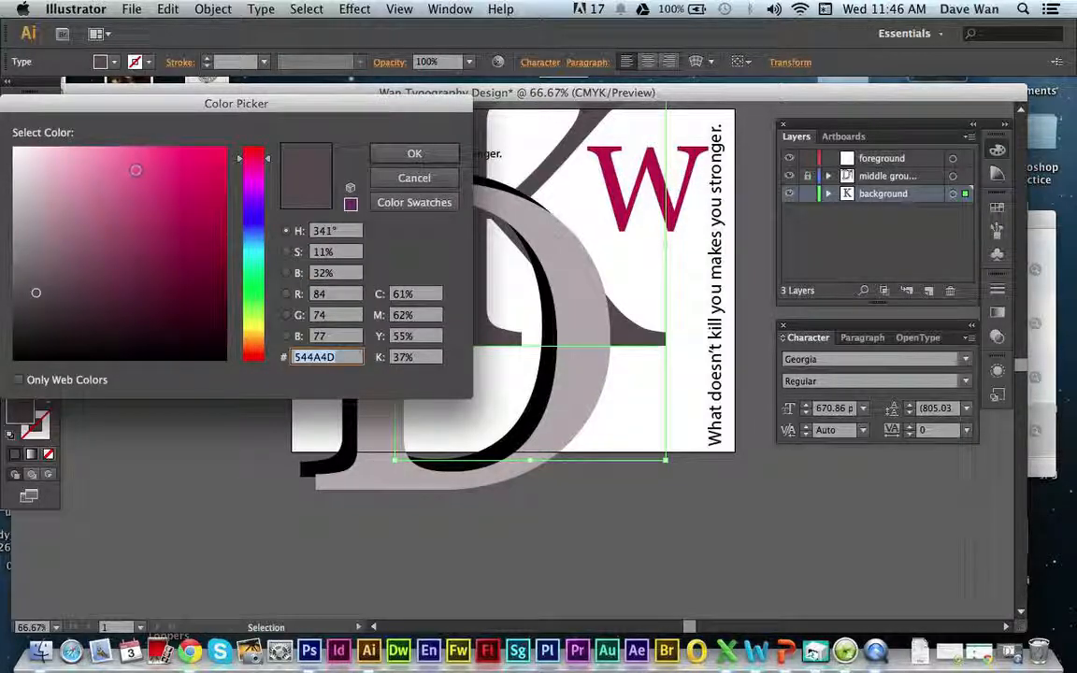
pyautogui.click(136, 170)
pyautogui.click(384, 155)
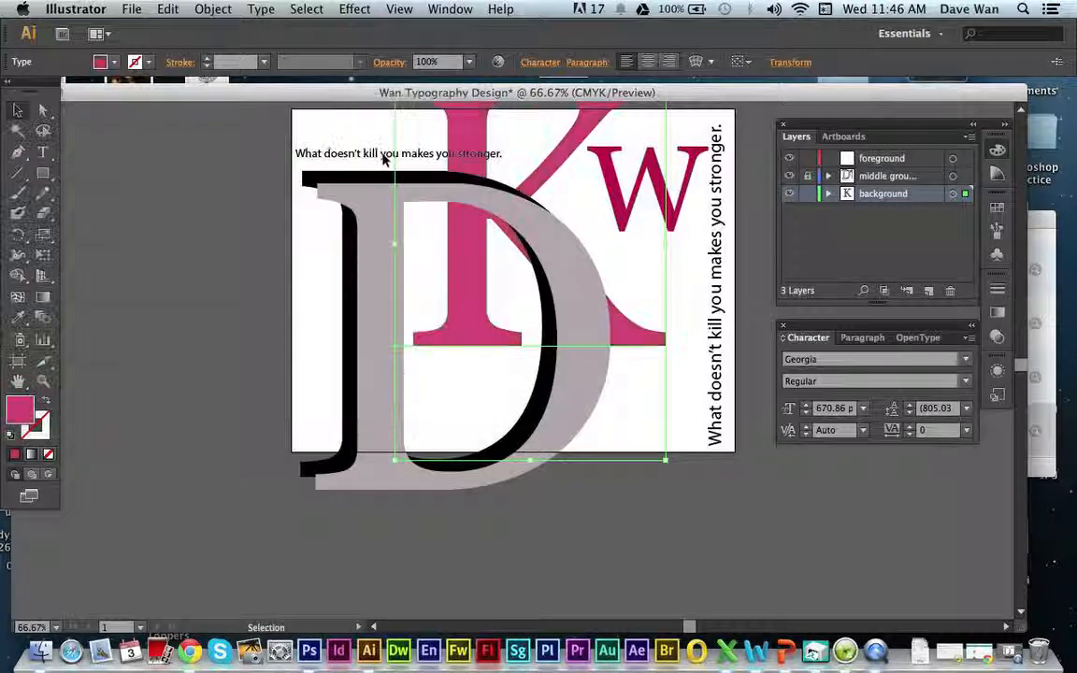
pyautogui.click(235, 159)
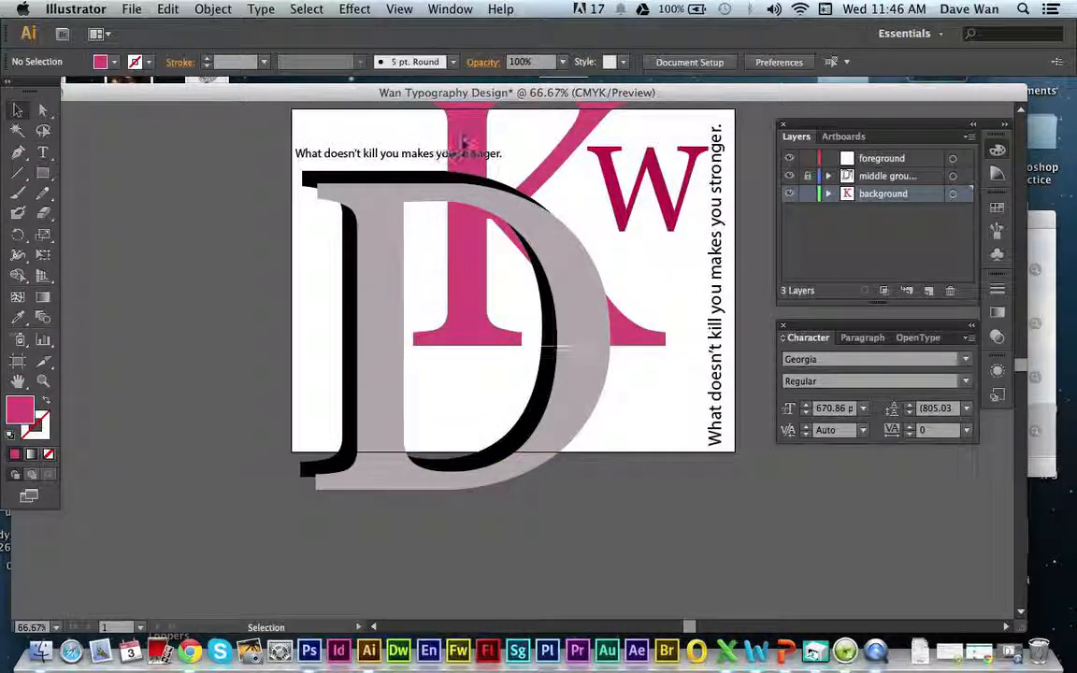
# Move the K left behind the D, enlarge it to about 1229 pt, and deselect it
pyautogui.moveTo(464, 142); pyautogui.dragTo(350, 147)
pyautogui.moveTo(422, 222); pyautogui.dragTo(424, 223)
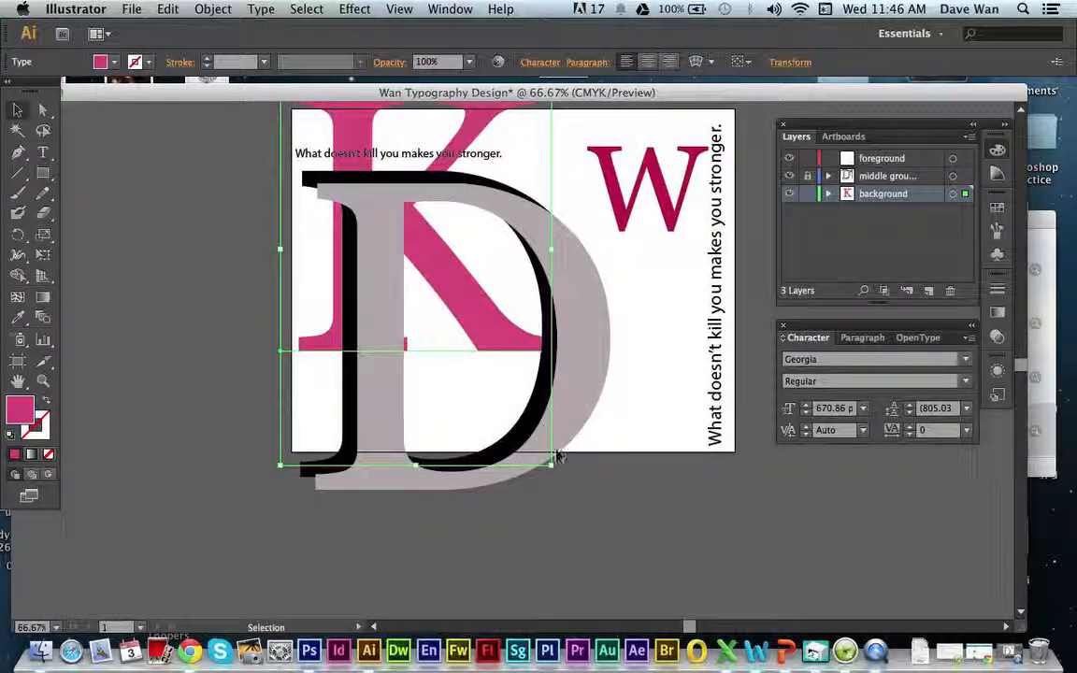
pyautogui.moveTo(551, 464); pyautogui.dragTo(898, 619)
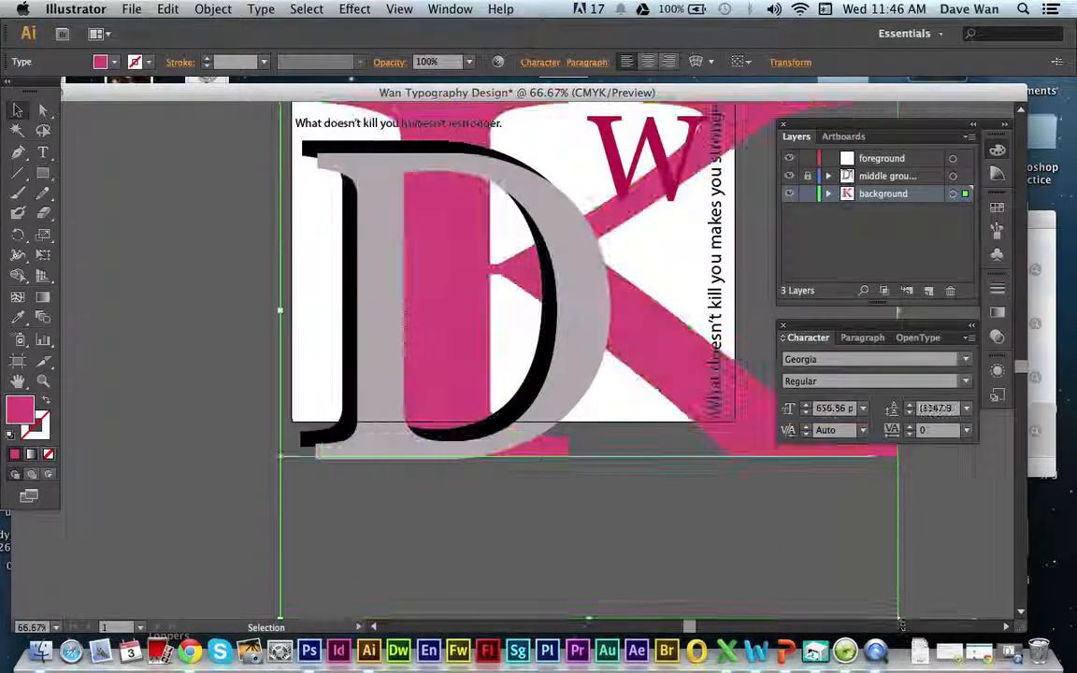
pyautogui.press('super+z')
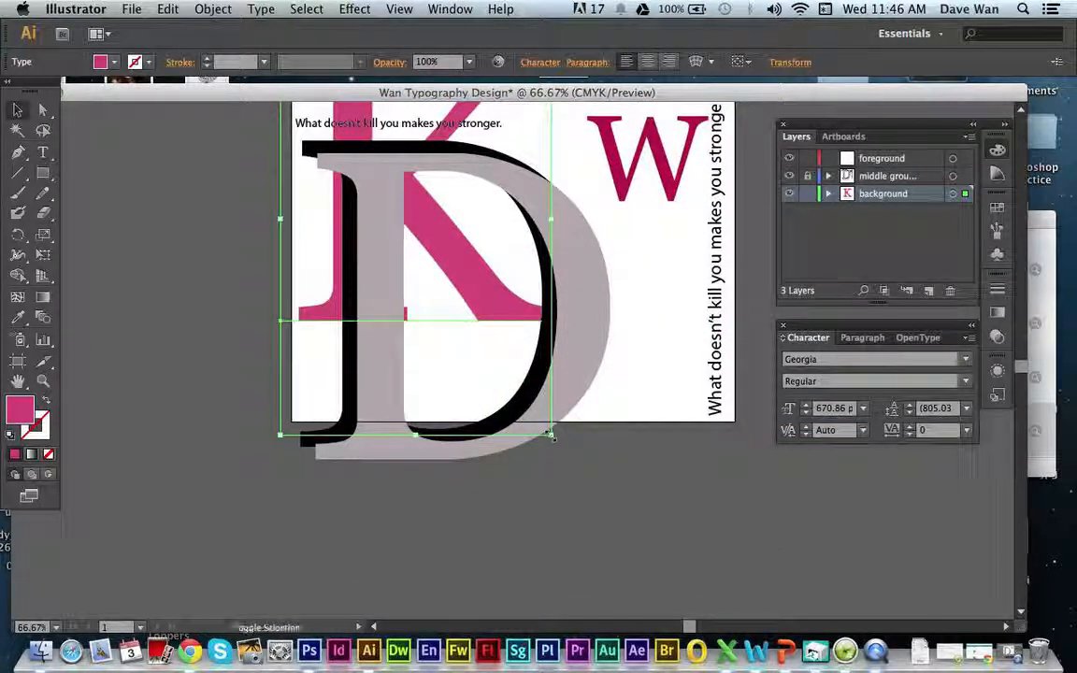
pyautogui.moveTo(551, 432); pyautogui.dragTo(769, 617)
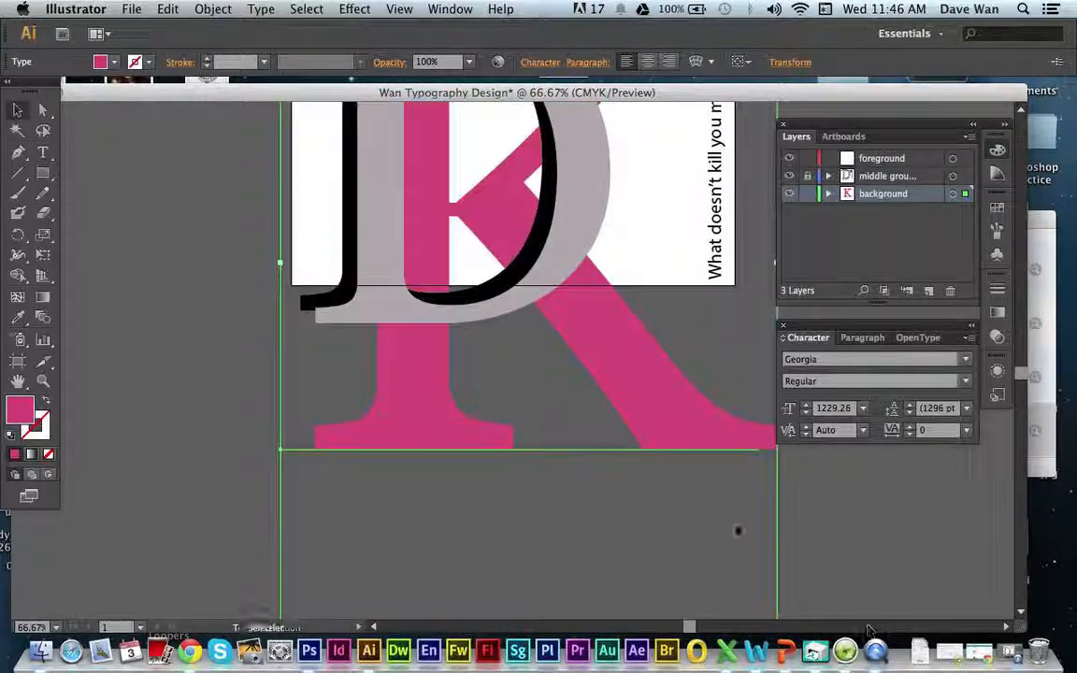
pyautogui.click(876, 575)
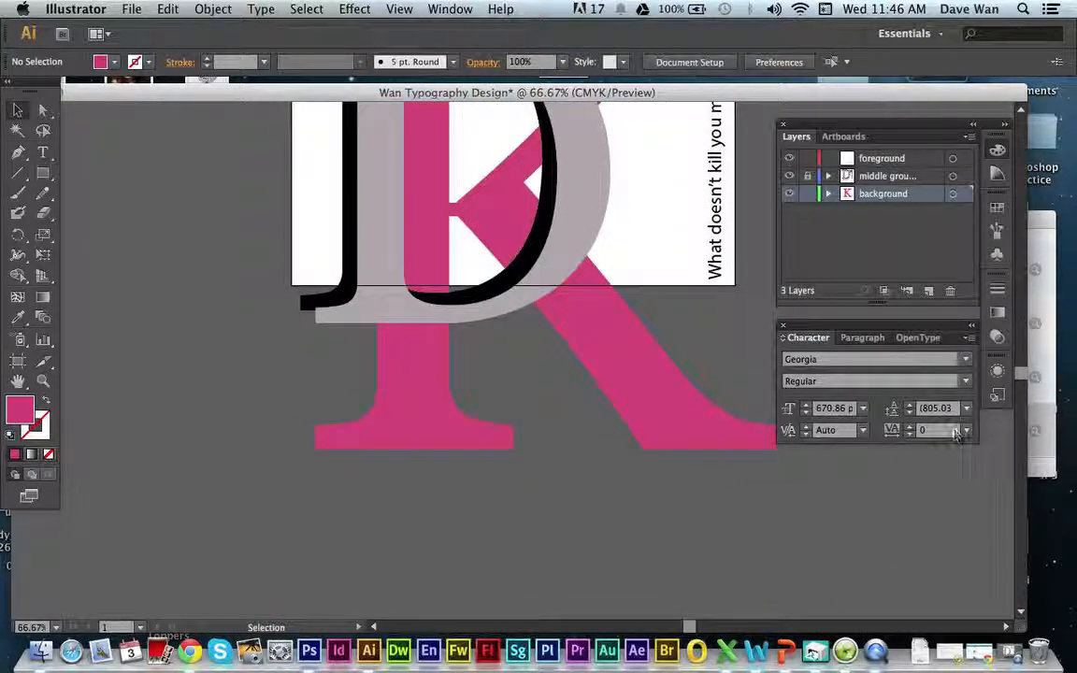
# Move the enlarged K up so its upper serifs extend above the artboard, and deselect it
pyautogui.click(1020, 113)
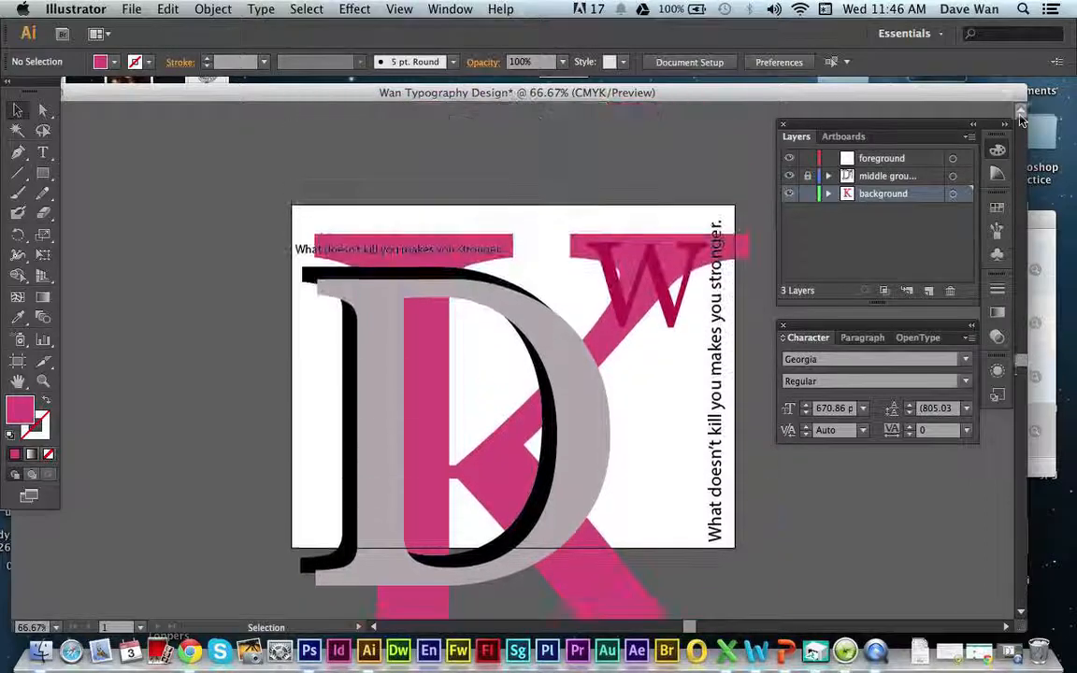
pyautogui.moveTo(426, 435); pyautogui.dragTo(423, 372)
pyautogui.click(224, 473)
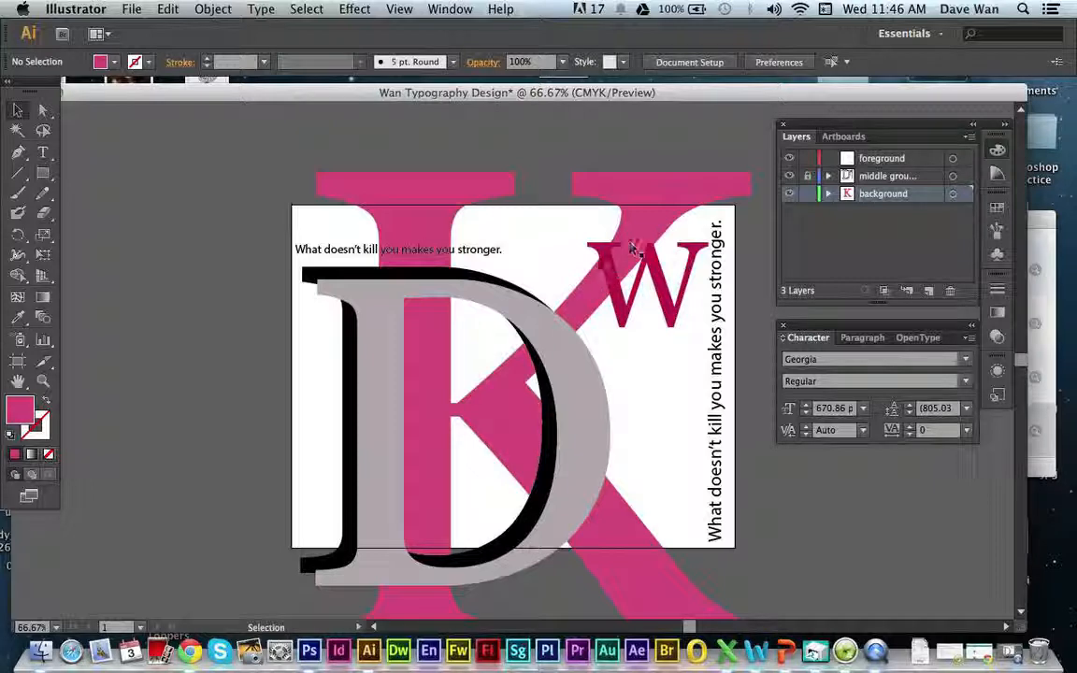
# Choose a lighter pink as the fill colour while nothing is selected
pyautogui.doubleClick(21, 409)
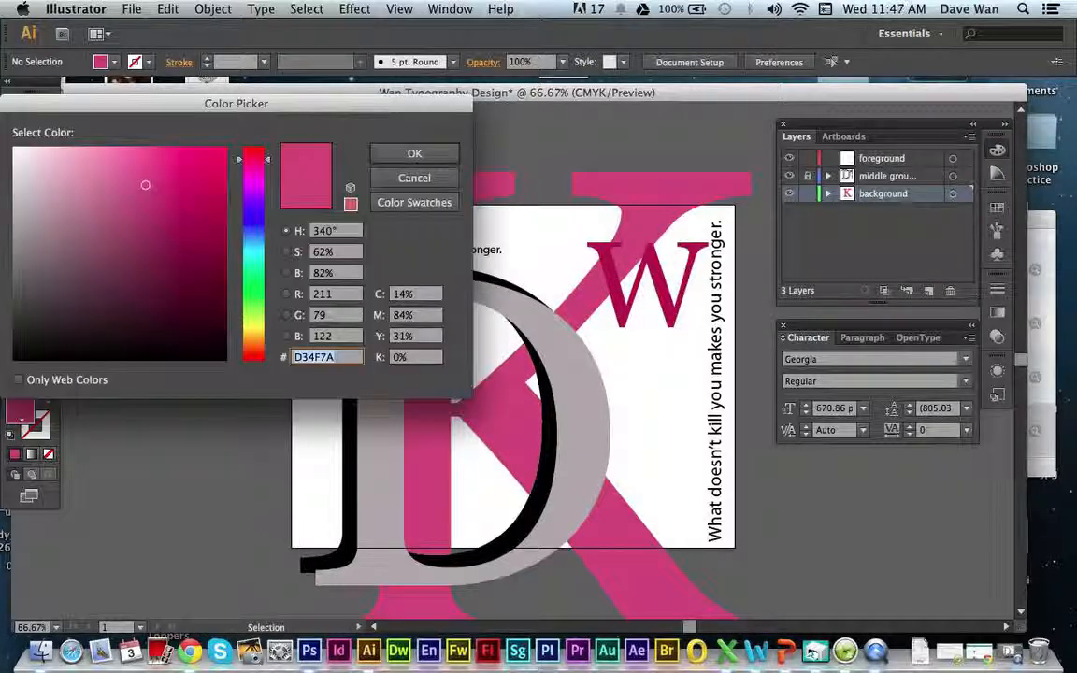
pyautogui.moveTo(112, 145)
pyautogui.mouseDown()
pyautogui.moveTo(94, 157)
pyautogui.moveTo(72, 152)
pyautogui.moveTo(97, 172)
pyautogui.mouseUp()
pyautogui.click(414, 153)
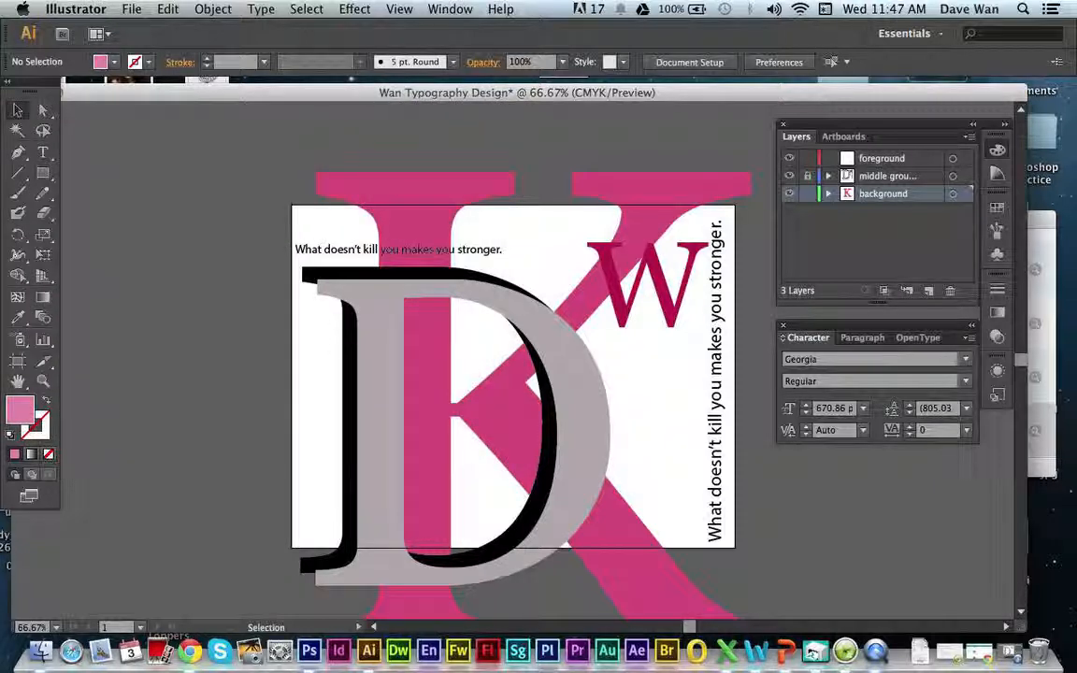
# Select the K, recolour it with a lighter pink fill, and deselect it
pyautogui.click(344, 273)
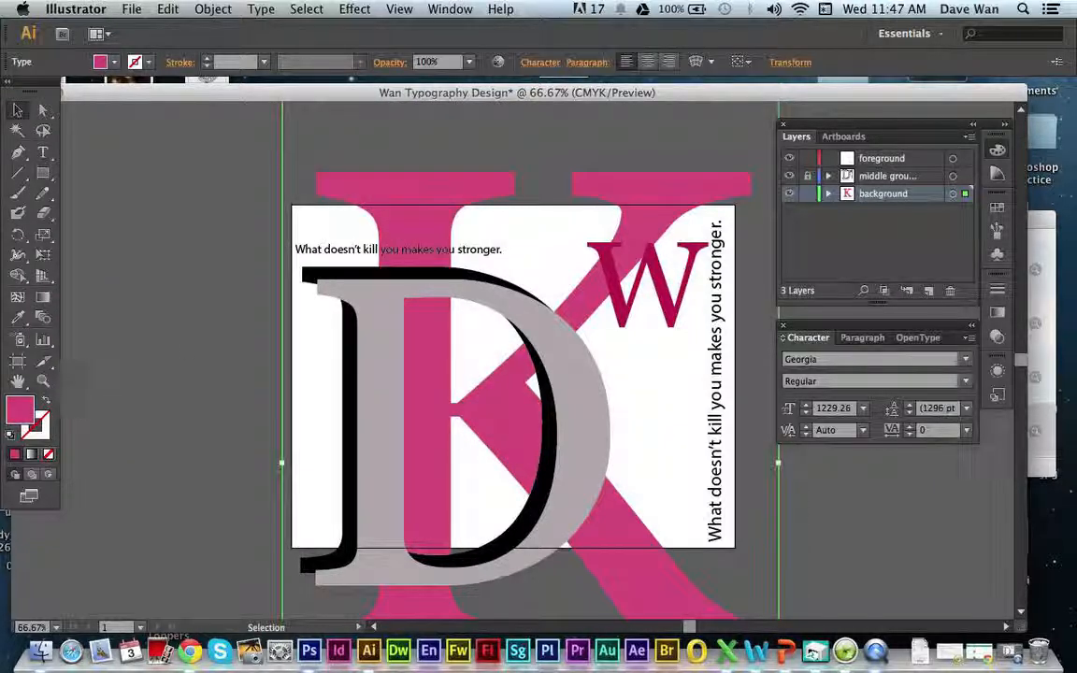
pyautogui.doubleClick(21, 408)
pyautogui.click(112, 171)
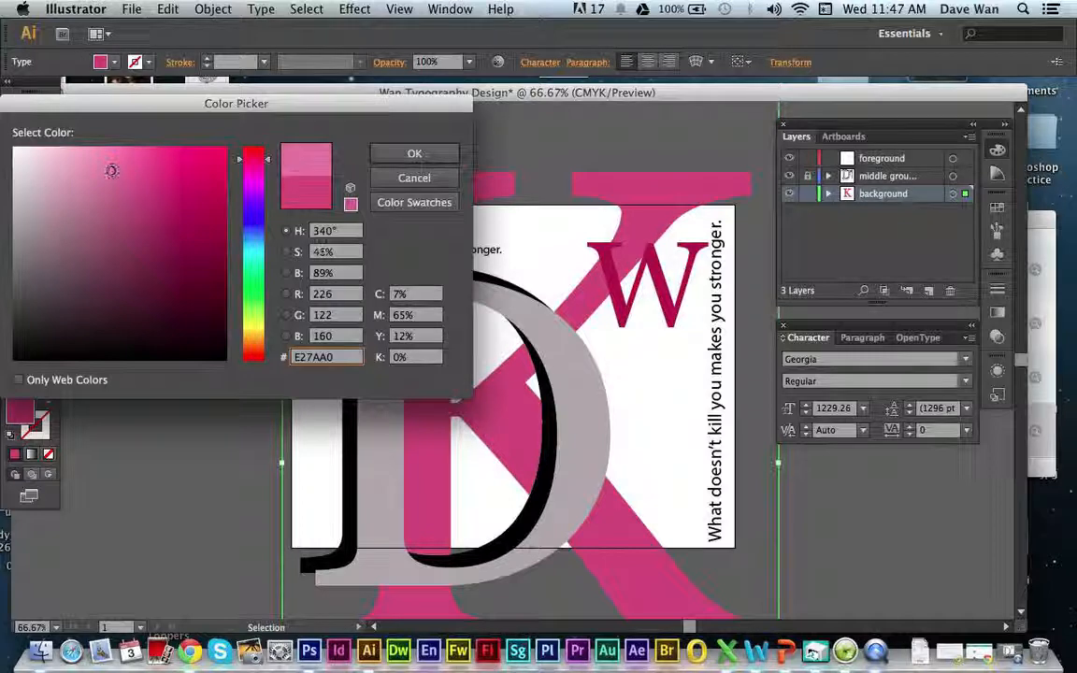
pyautogui.click(104, 166)
pyautogui.click(388, 154)
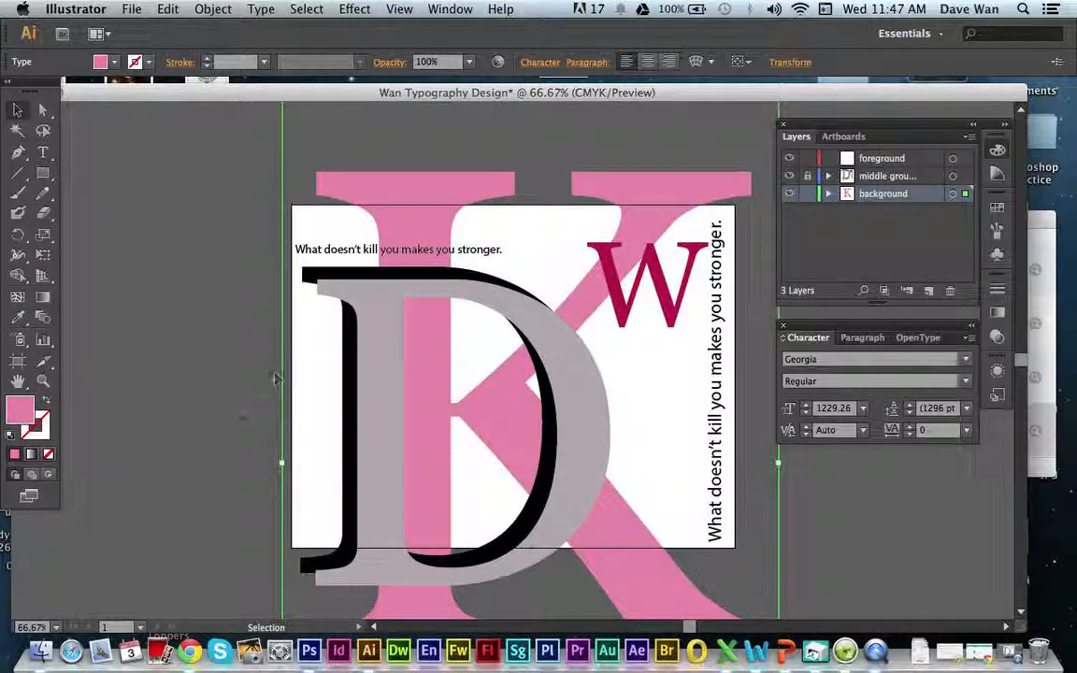
pyautogui.click(199, 447)
# Rotate the pink K counterclockwise so that it leans diagonally behind the D, and deselect it
pyautogui.click(505, 419)
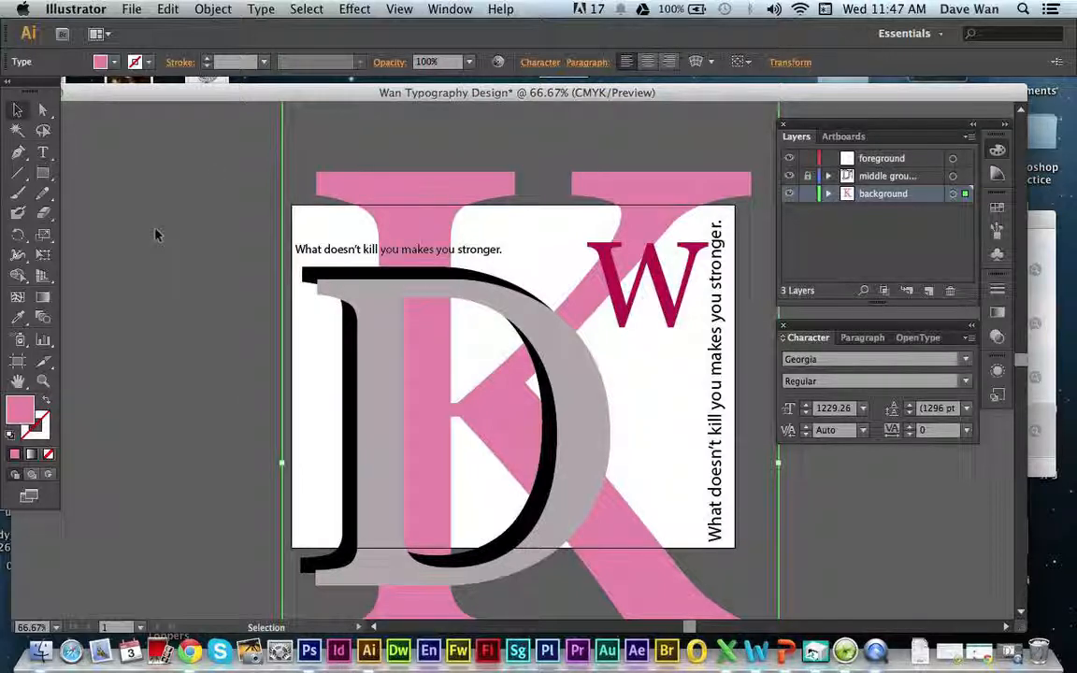
pyautogui.click(19, 384)
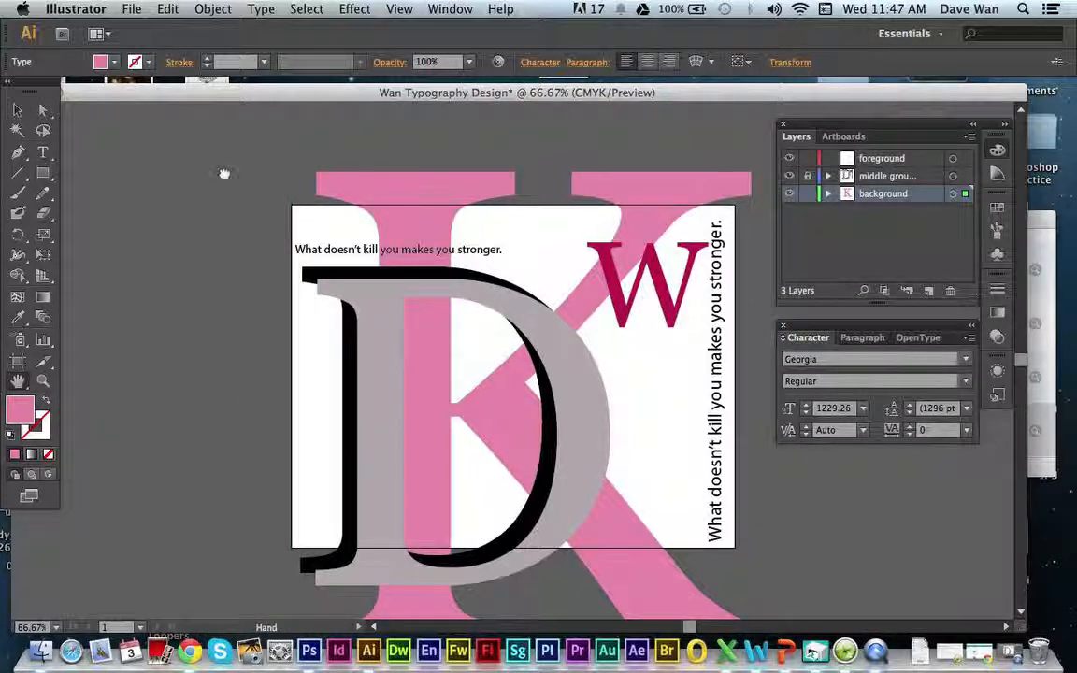
pyautogui.moveTo(223, 173); pyautogui.dragTo(254, 288)
pyautogui.moveTo(225, 187); pyautogui.dragTo(247, 231)
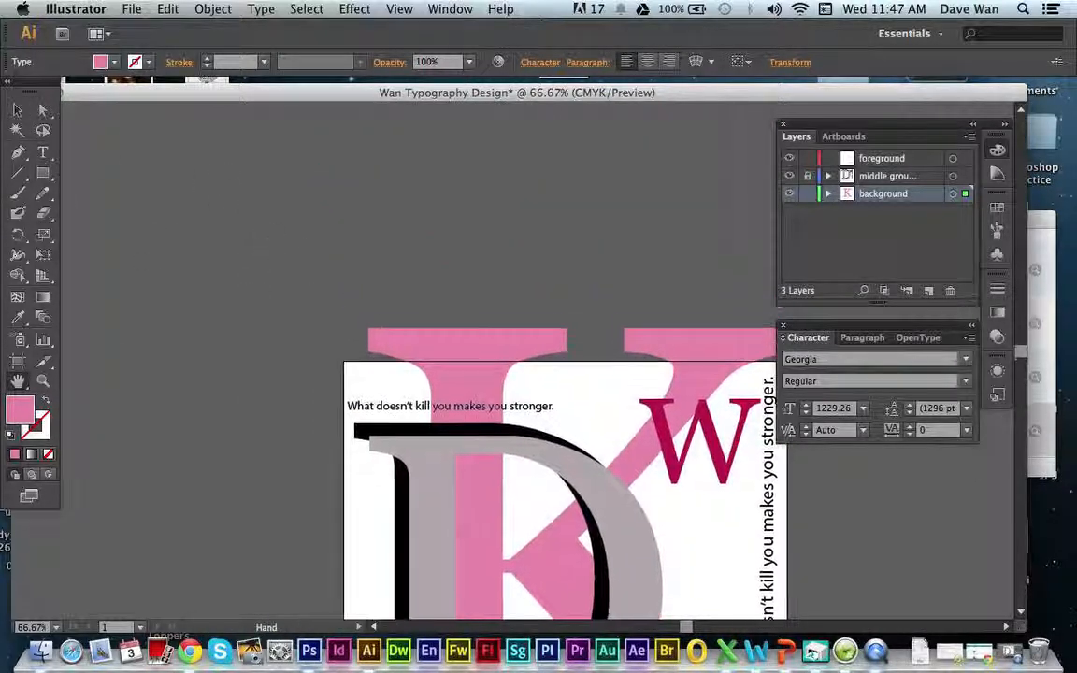
pyautogui.click(20, 110)
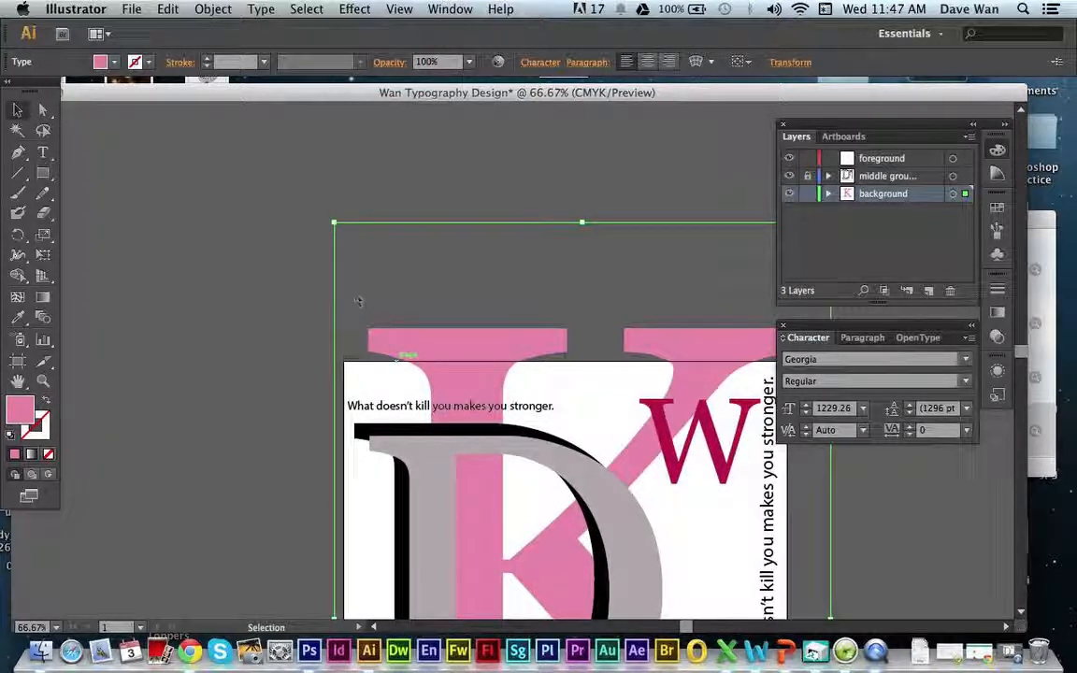
pyautogui.moveTo(327, 216); pyautogui.dragTo(106, 529)
pyautogui.click(90, 559)
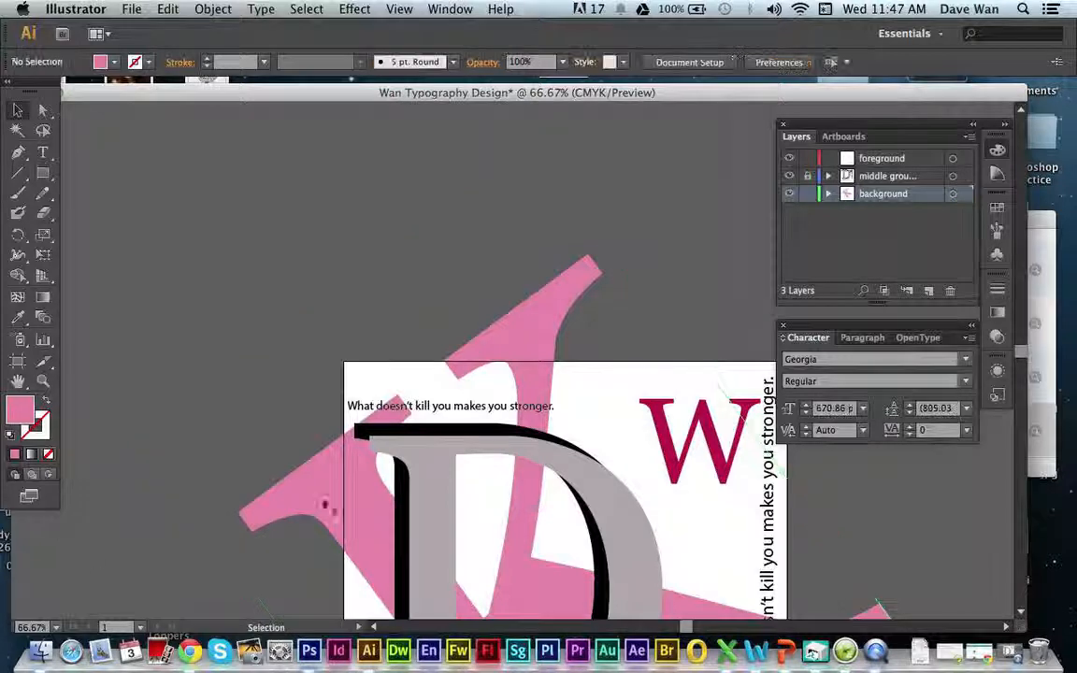
pyautogui.click(1021, 612)
pyautogui.scroll(-10, 1021, 612)
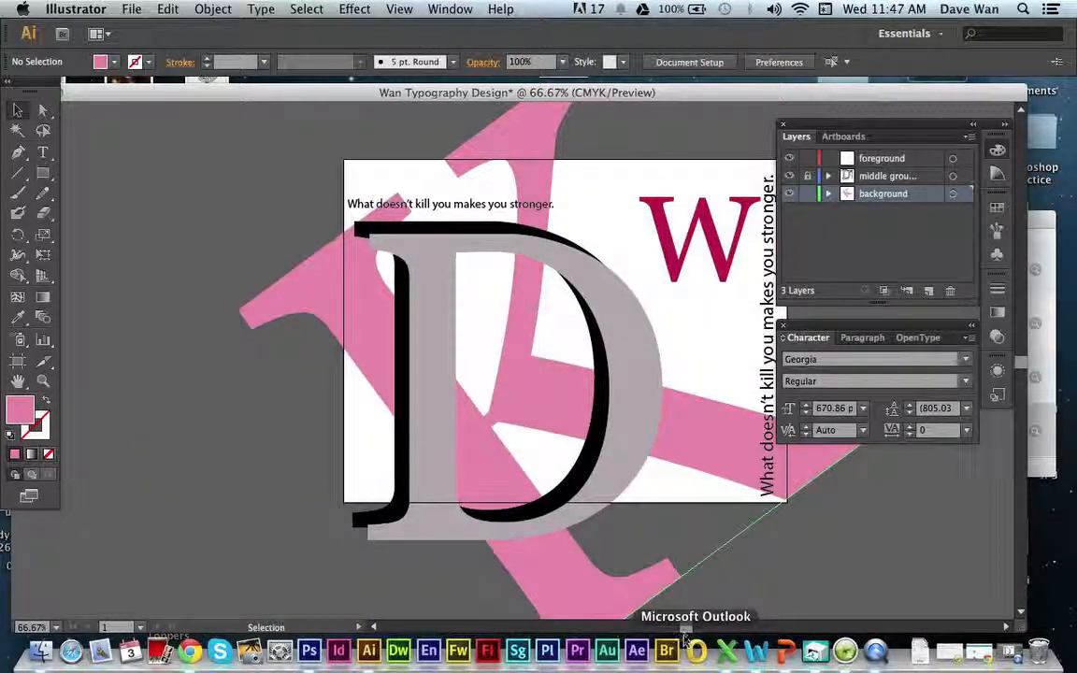
pyautogui.moveTo(687, 627); pyautogui.dragTo(685, 625)
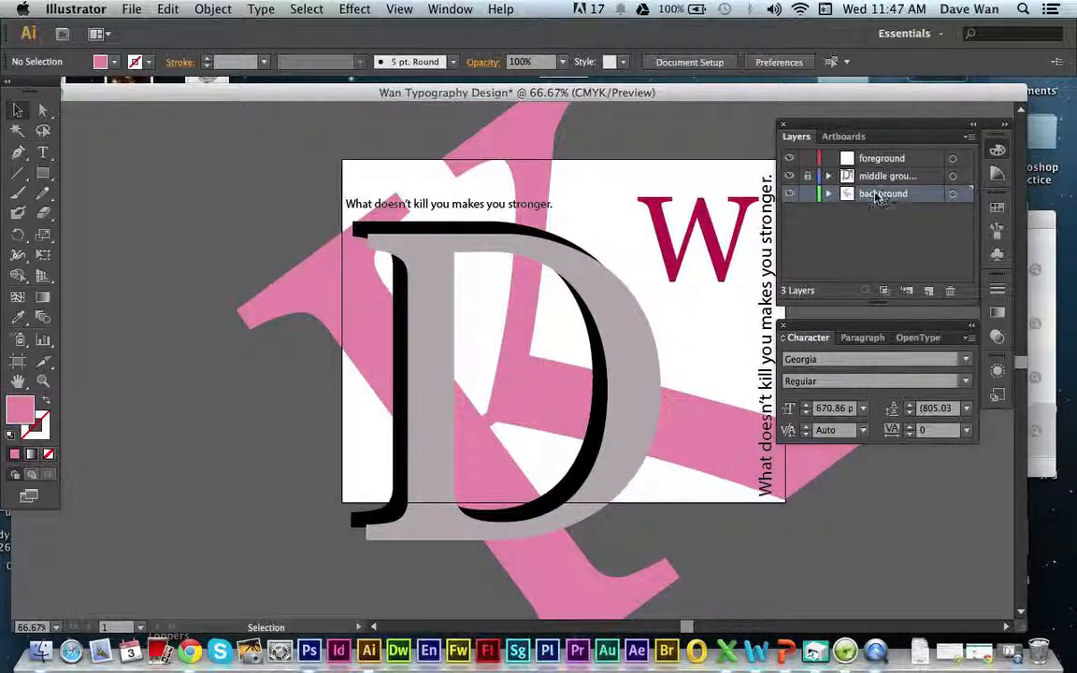
# Unlock the middle ground layer and select the grey D
pyautogui.click(807, 177)
pyautogui.click(643, 349)
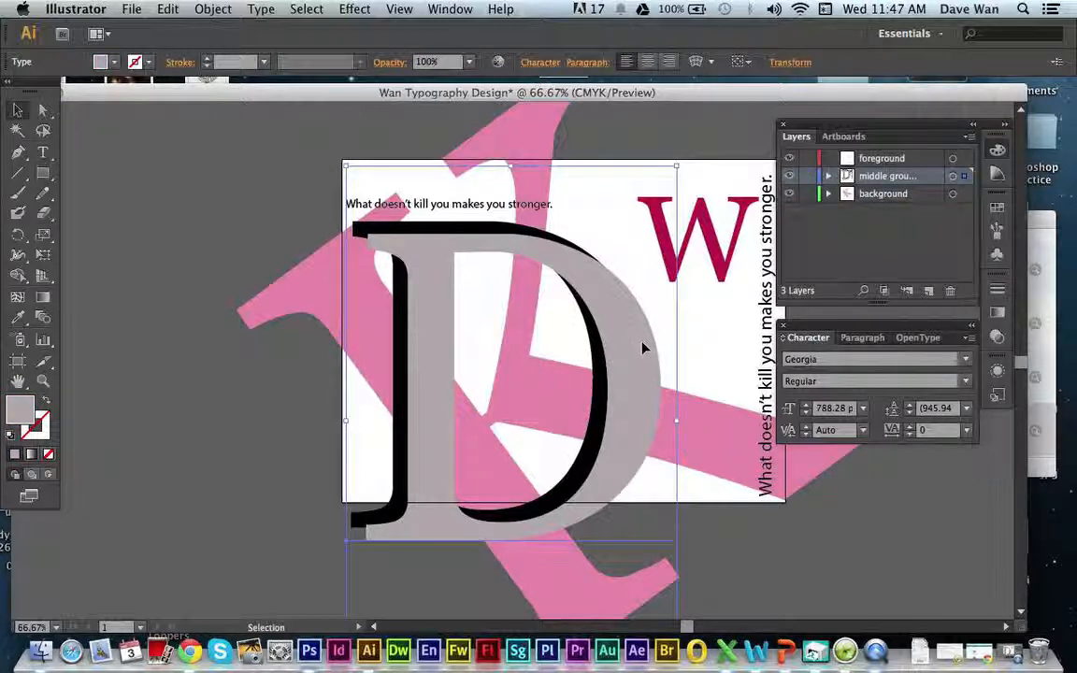
pyautogui.click(662, 413)
pyautogui.click(542, 336)
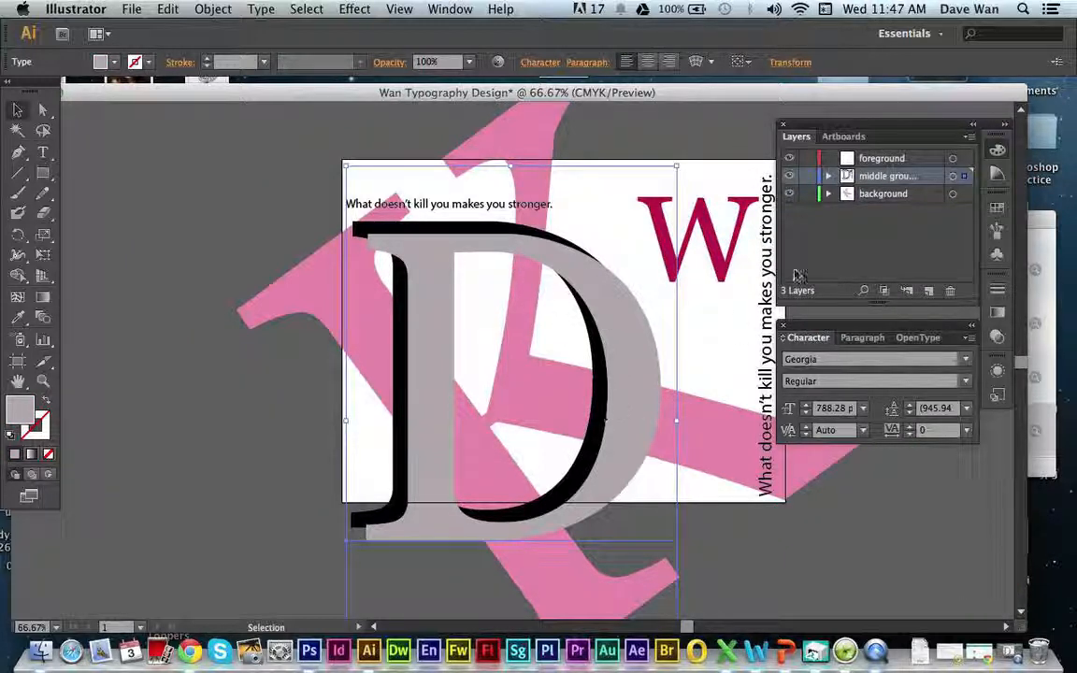
# Lock the middle ground and background layers and make the foreground layer active
pyautogui.click(806, 176)
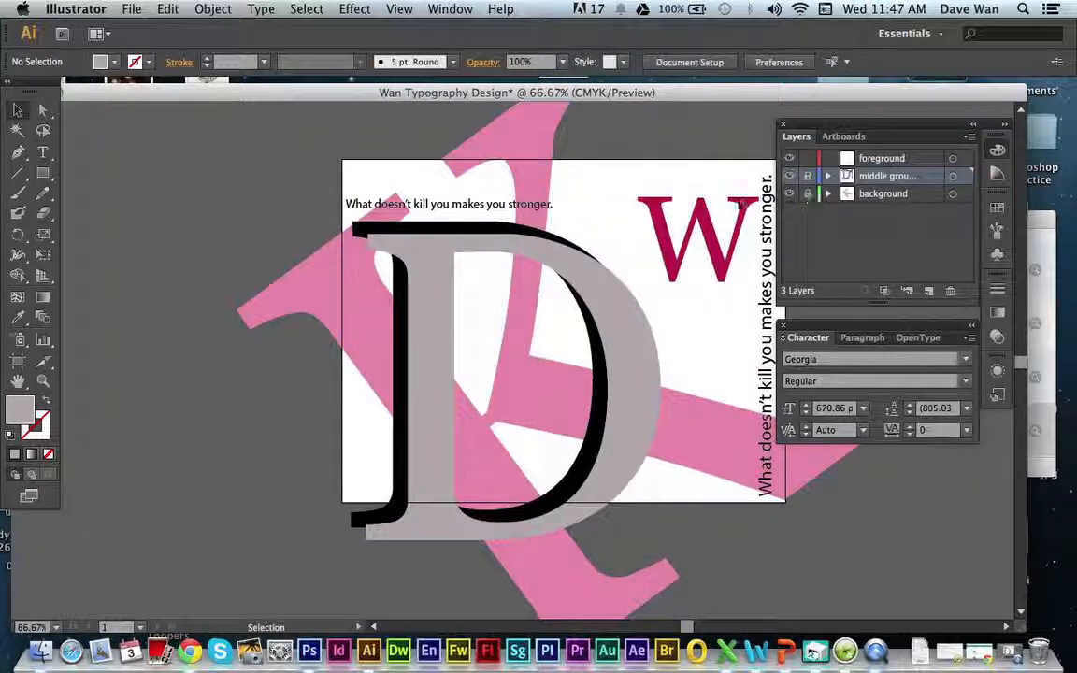
pyautogui.click(883, 161)
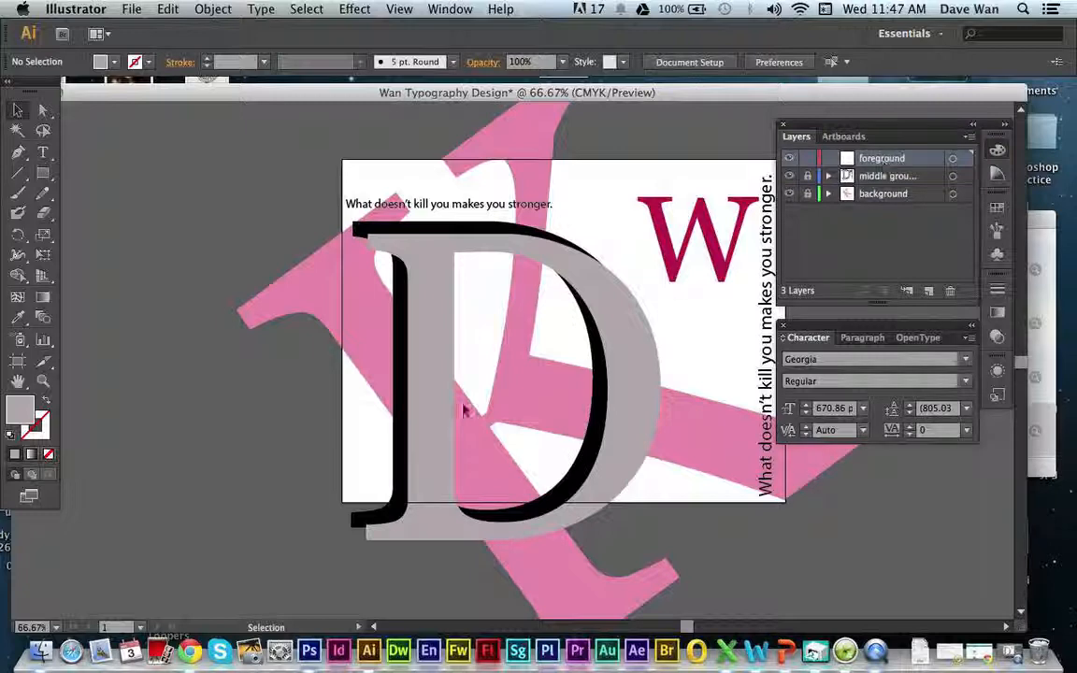
pyautogui.doubleClick(17, 410)
pyautogui.click(398, 182)
# Unlock the middle ground layer and select the horizontal quote, the black D and the grey D together
pyautogui.click(875, 178)
pyautogui.click(769, 337)
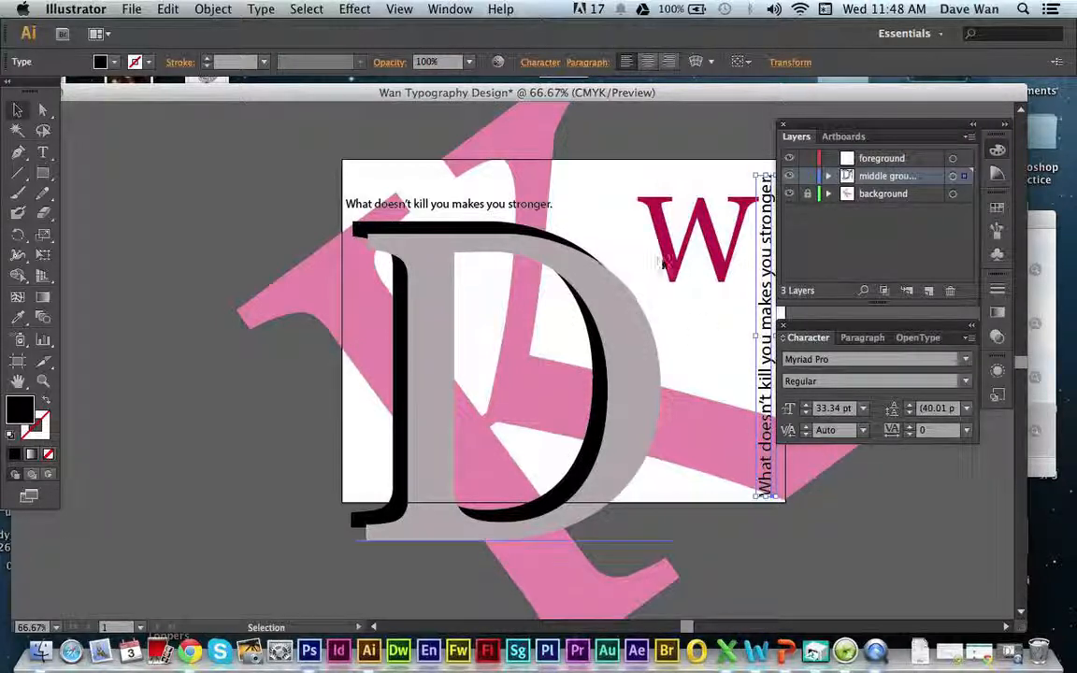
pyautogui.click(454, 206)
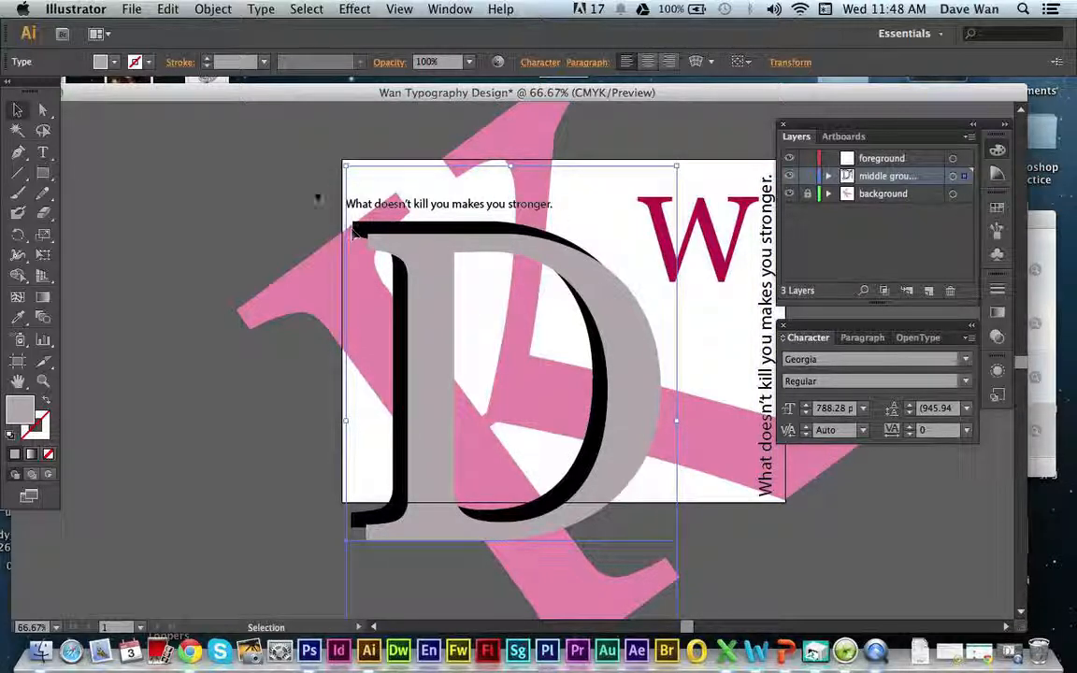
pyautogui.moveTo(307, 183); pyautogui.dragTo(403, 245)
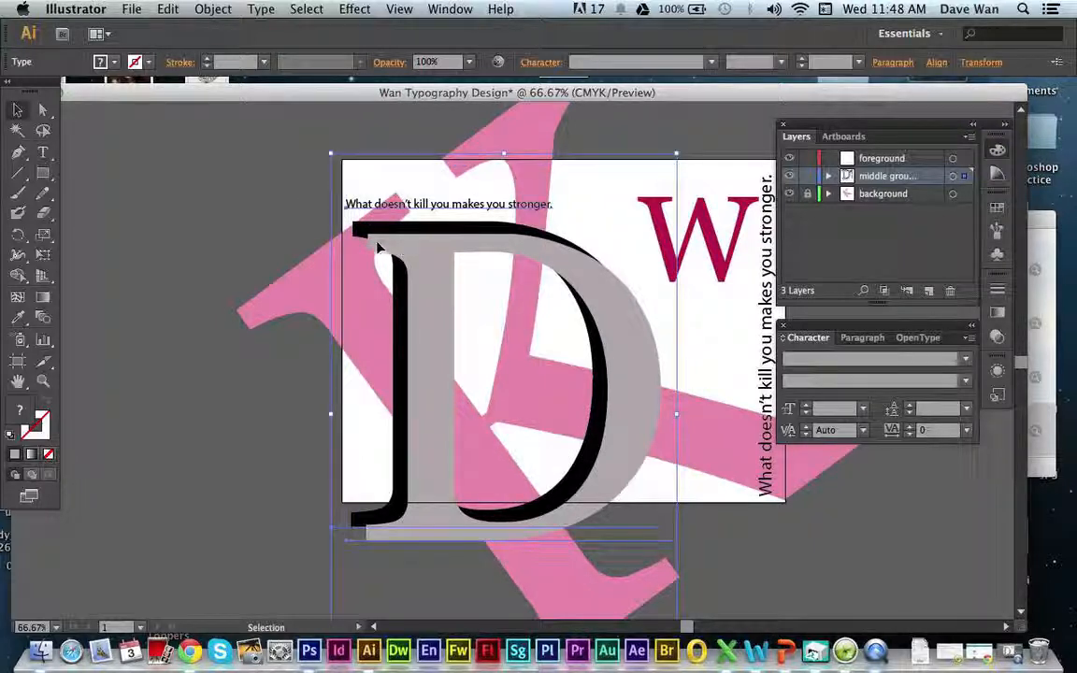
pyautogui.click(302, 198)
pyautogui.moveTo(293, 168); pyautogui.dragTo(411, 250)
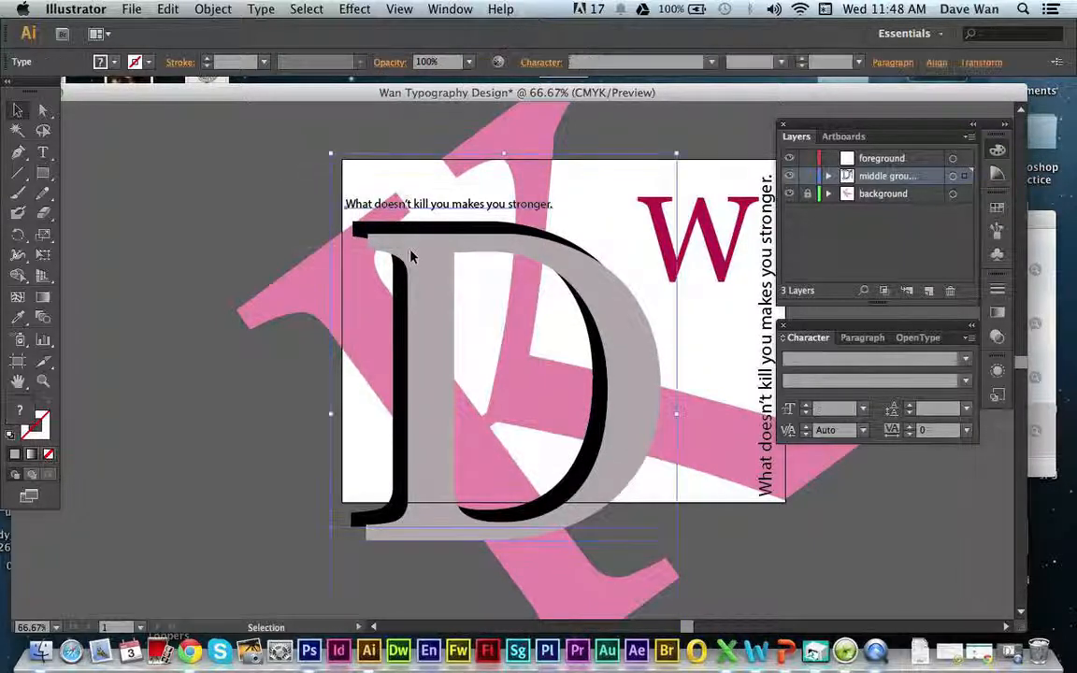
pyautogui.moveTo(301, 182); pyautogui.dragTo(407, 258)
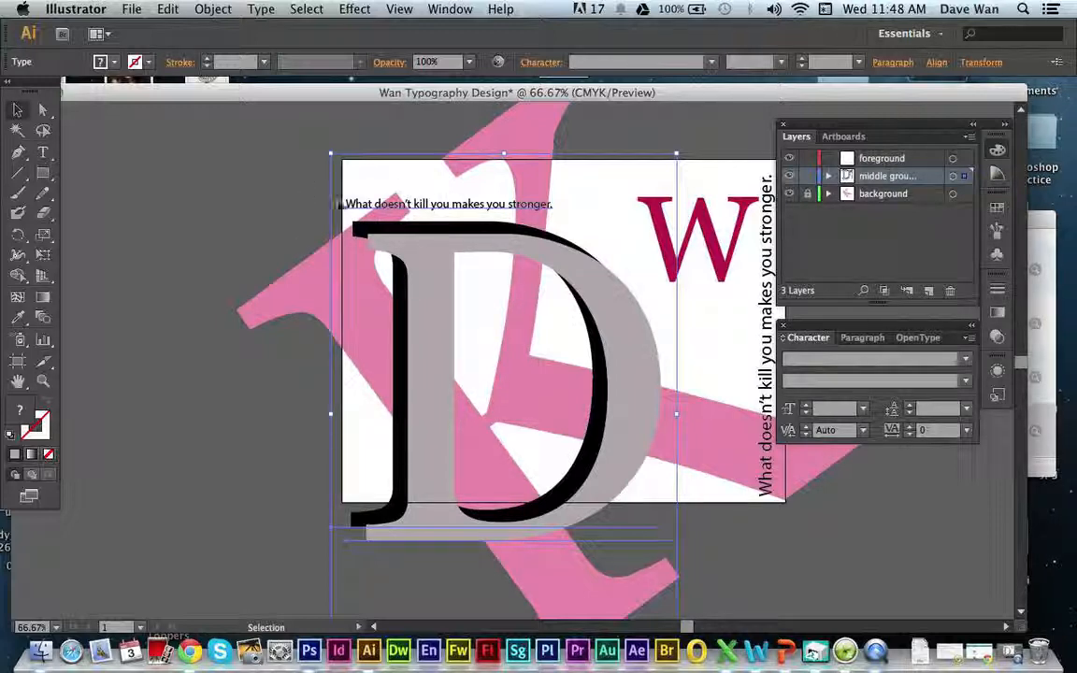
# Remove the grey D from the group selection and add it back repeatedly, ending with it removed
pyautogui.keyDown('shift'); pyautogui.click(431, 272); pyautogui.keyUp('shift')
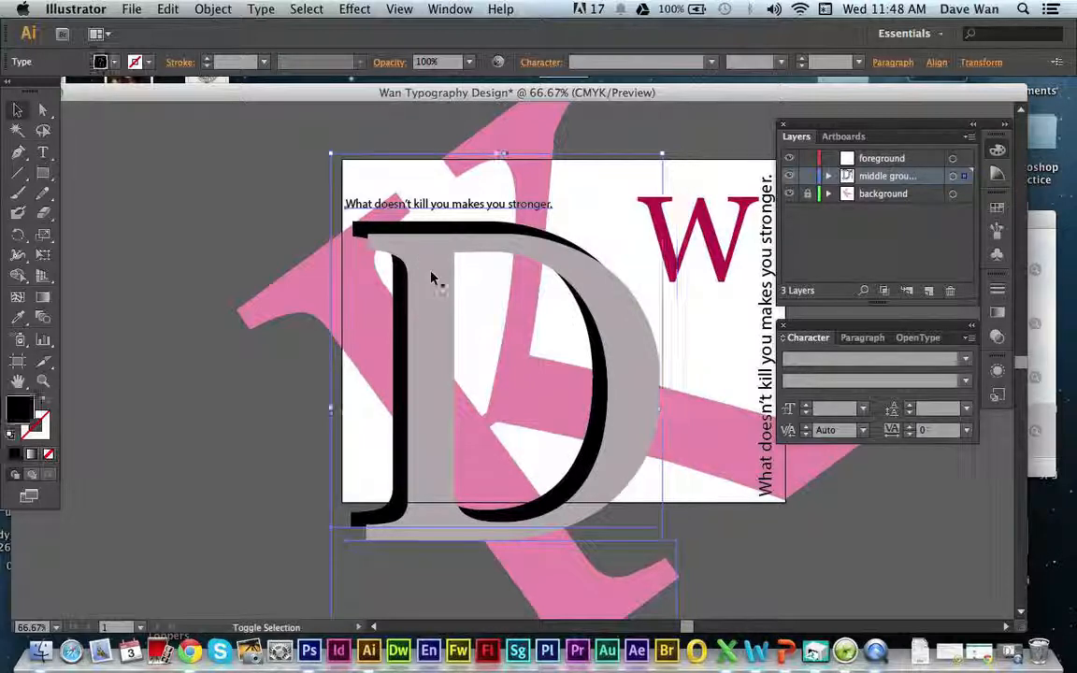
pyautogui.keyDown('shift'); pyautogui.click(423, 227); pyautogui.keyUp('shift')
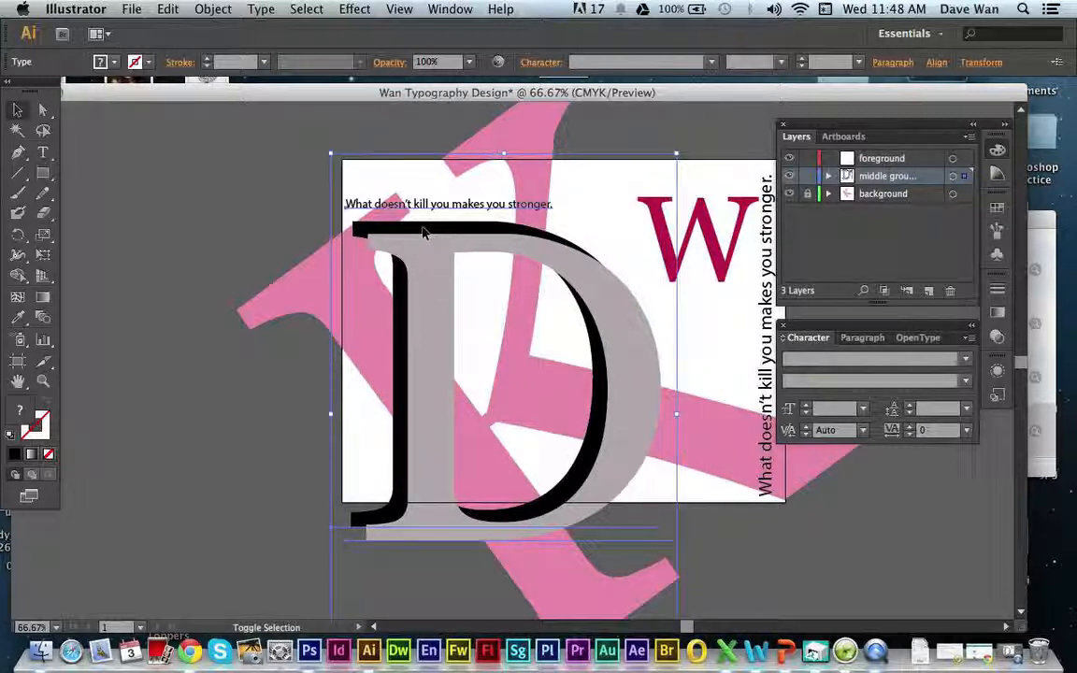
pyautogui.keyDown('shift'); pyautogui.click(424, 229); pyautogui.keyUp('shift')
pyautogui.keyDown('shift'); pyautogui.click(422, 254); pyautogui.keyUp('shift')
pyautogui.keyDown('shift'); pyautogui.click(412, 231); pyautogui.keyUp('shift')
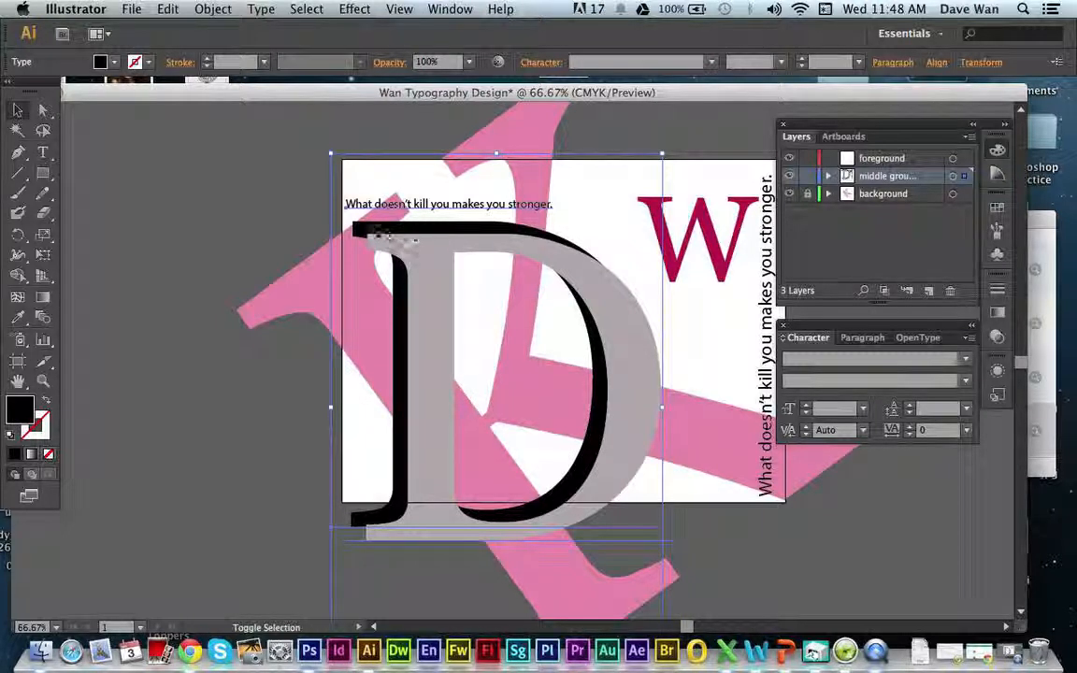
pyautogui.keyDown('shift'); pyautogui.click(364, 227); pyautogui.keyUp('shift')
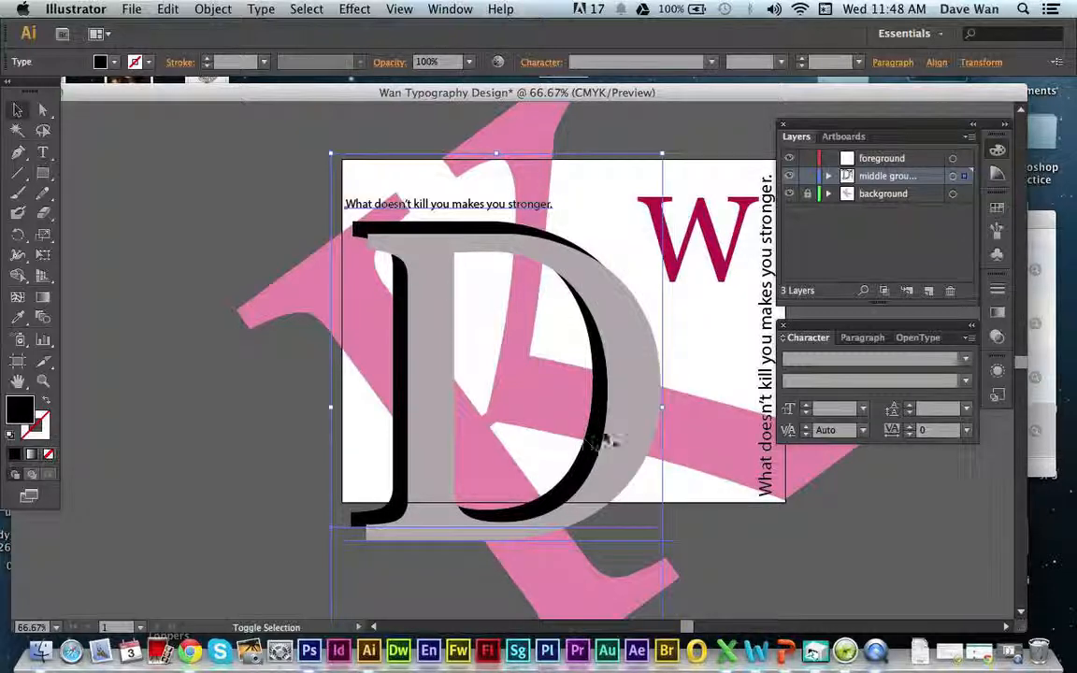
pyautogui.keyDown('shift'); pyautogui.click(643, 423); pyautogui.keyUp('shift')
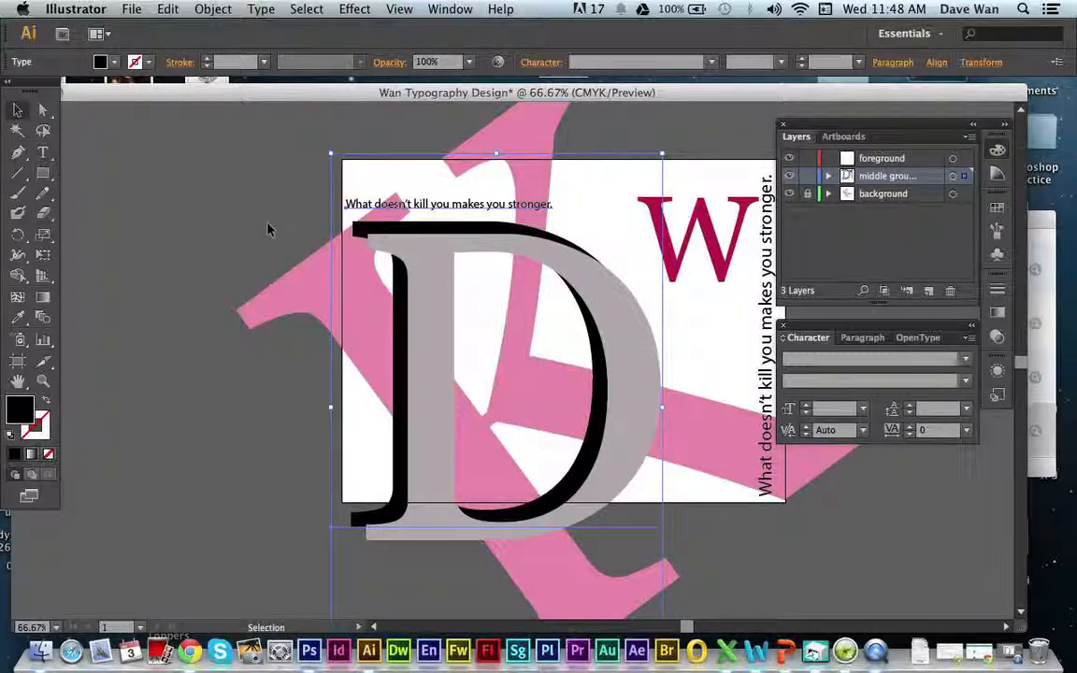
# Clear the selection, reselect the horizontal quote with both Ds, and remove the grey D from the selection
pyautogui.click(239, 198)
pyautogui.click(379, 213)
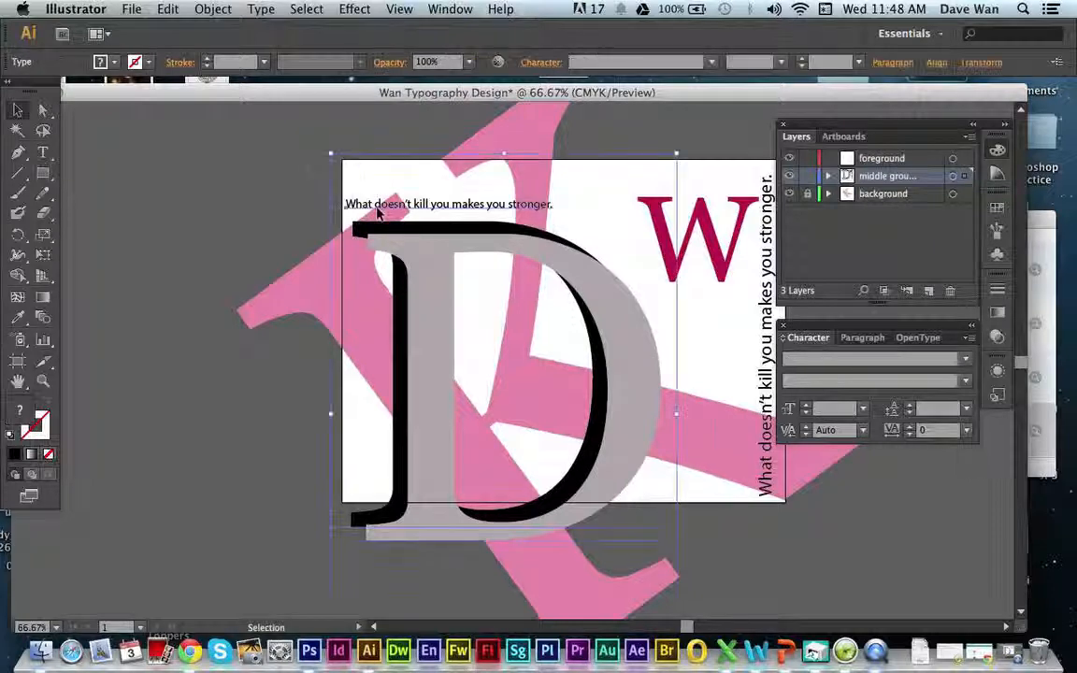
pyautogui.keyDown('shift'); pyautogui.click(441, 529); pyautogui.keyUp('shift')
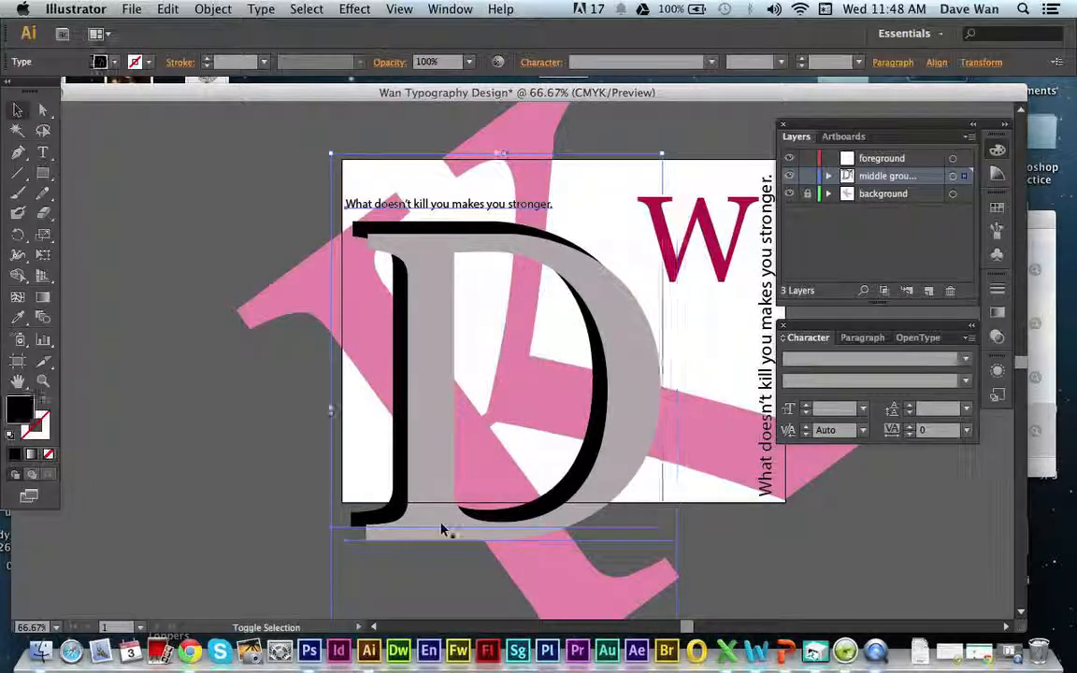
# Take the grey D in and out of the selection repeatedly, then clear the whole selection
pyautogui.keyDown('shift'); pyautogui.click(399, 495); pyautogui.keyUp('shift')
pyautogui.keyDown('shift'); pyautogui.click(392, 534); pyautogui.keyUp('shift')
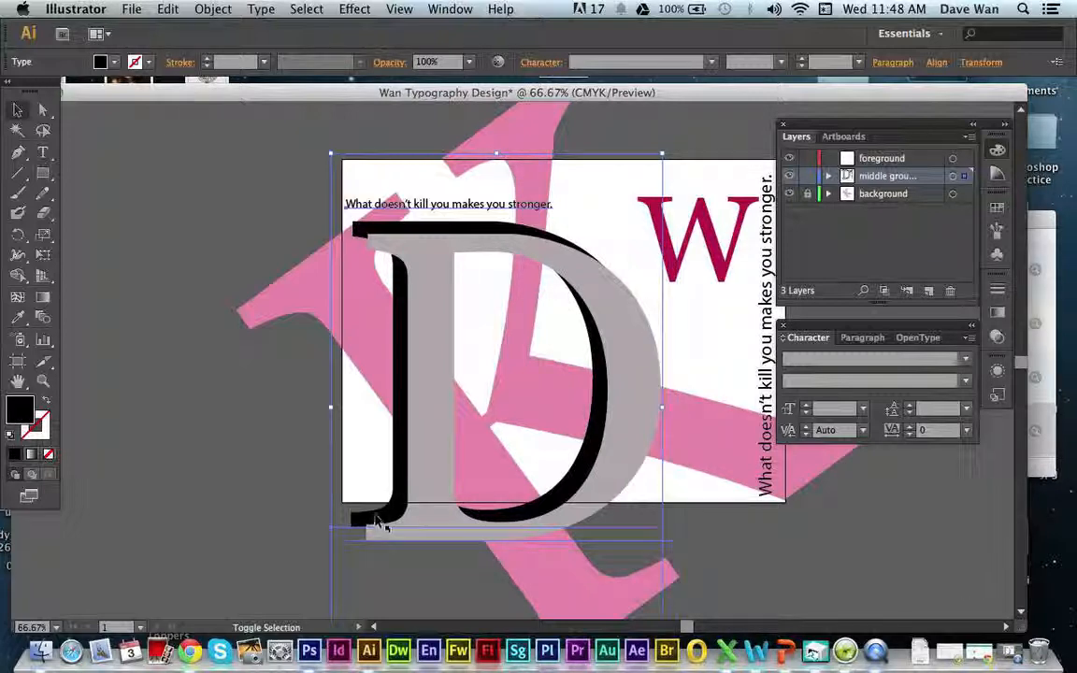
pyautogui.keyDown('shift'); pyautogui.click(375, 519); pyautogui.keyUp('shift')
pyautogui.keyDown('shift'); pyautogui.click(373, 519); pyautogui.keyUp('shift')
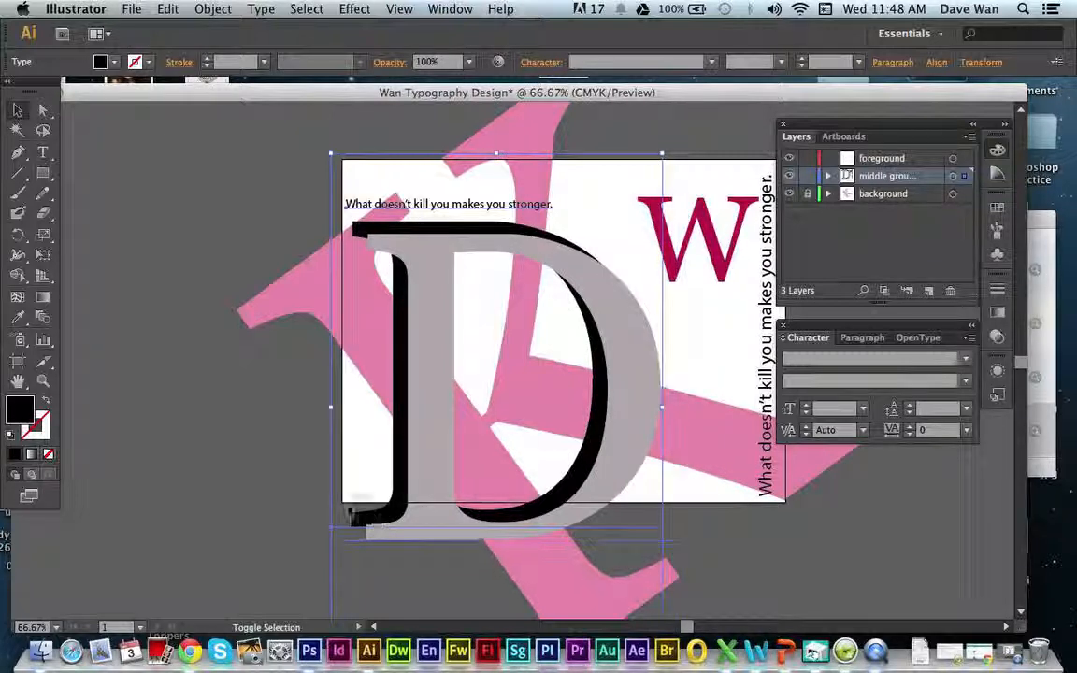
pyautogui.keyDown('shift'); pyautogui.click(349, 508); pyautogui.keyUp('shift')
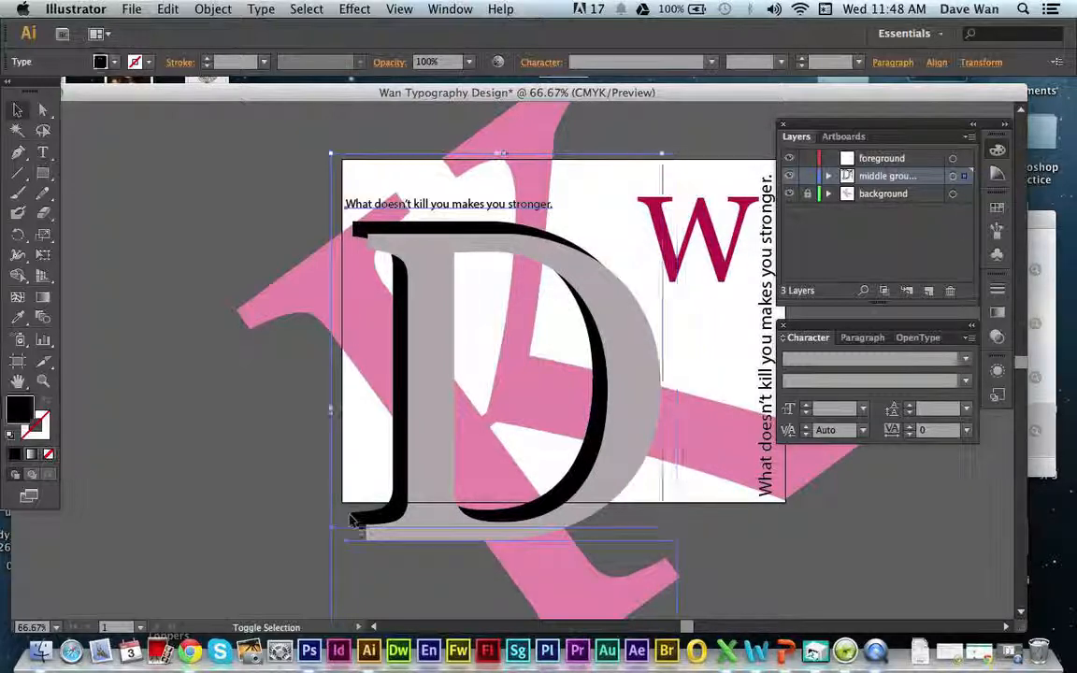
pyautogui.click(229, 185)
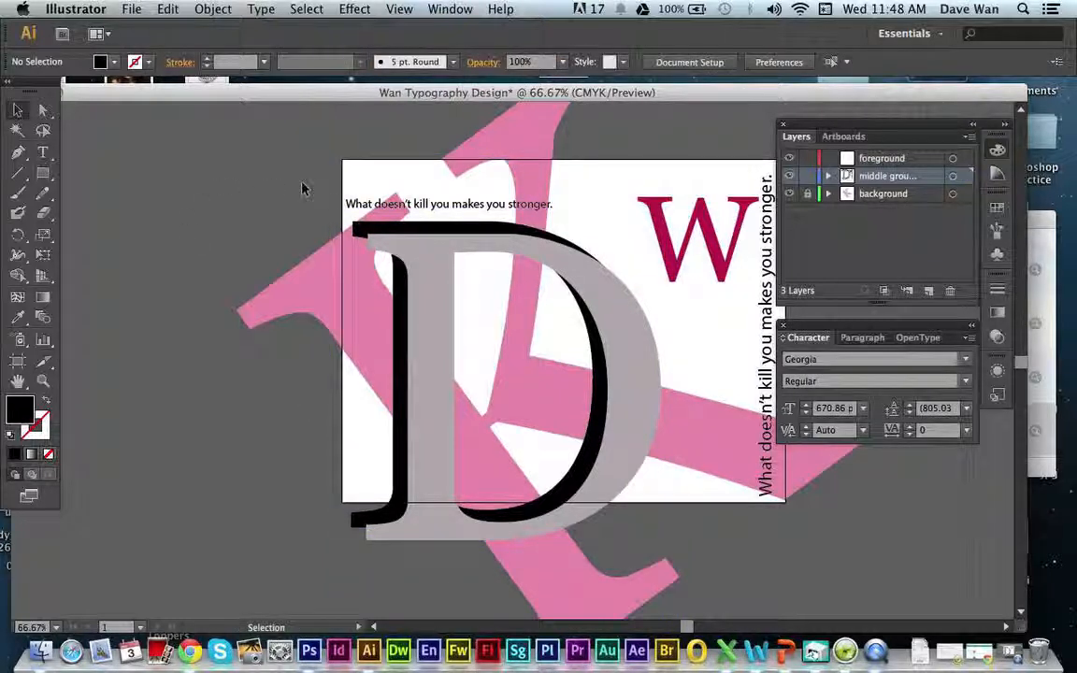
# Try moving the grouped horizontal quote and both Ds up and left off the artboard twice, undoing the first move
pyautogui.click(350, 207)
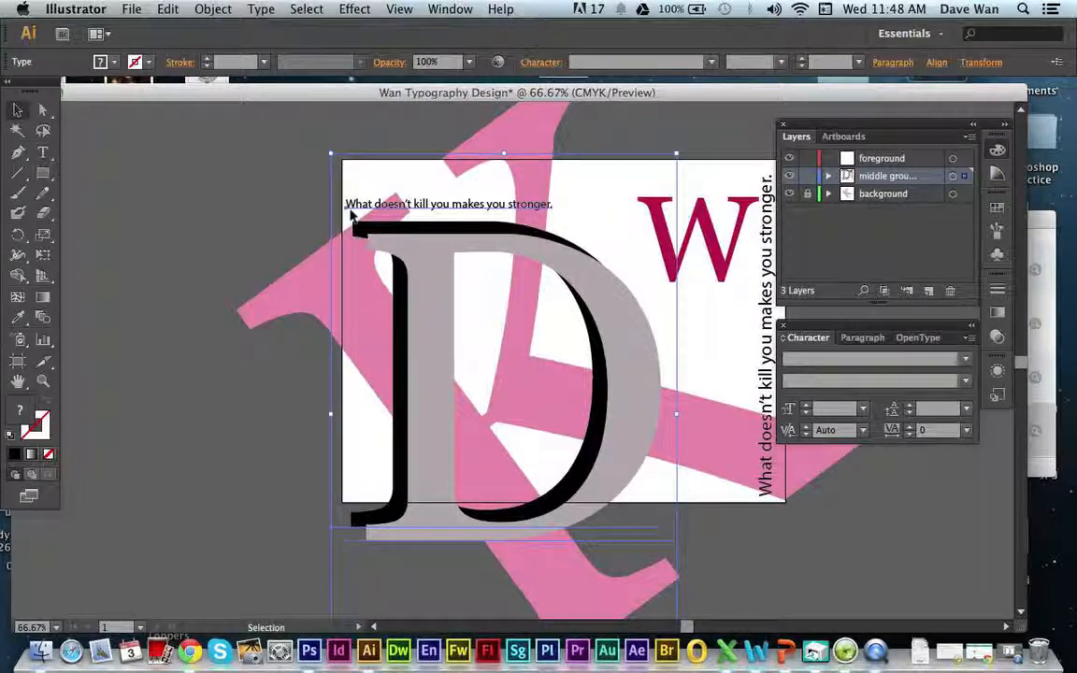
pyautogui.moveTo(356, 229); pyautogui.dragTo(229, 182)
pyautogui.press('super+z')
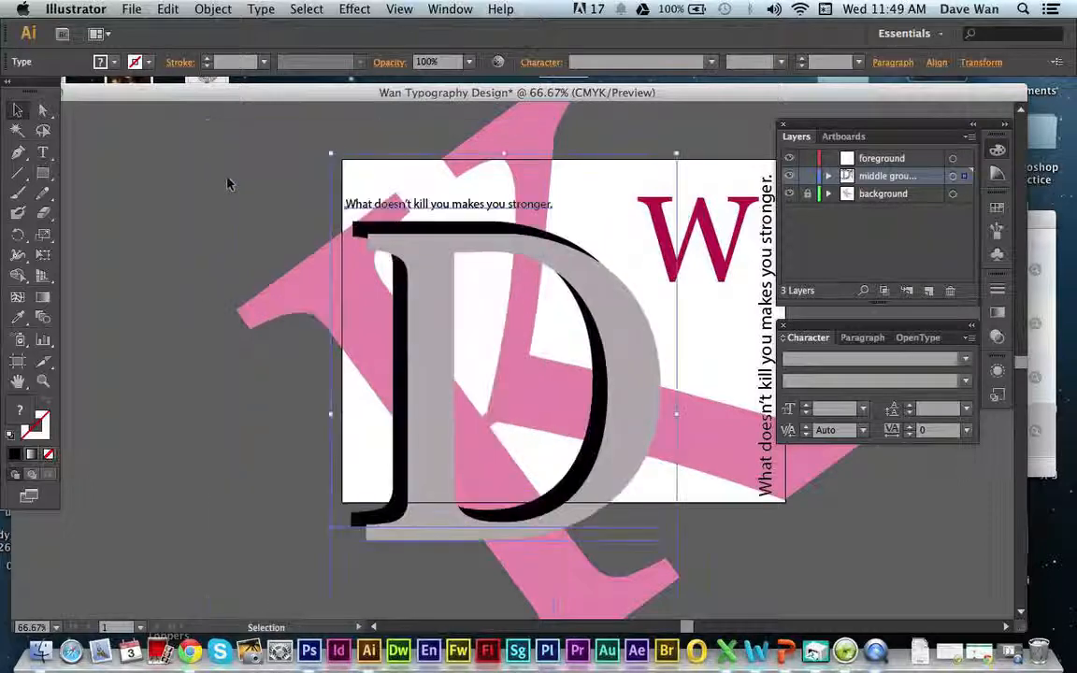
pyautogui.click(203, 116)
pyautogui.click(360, 208)
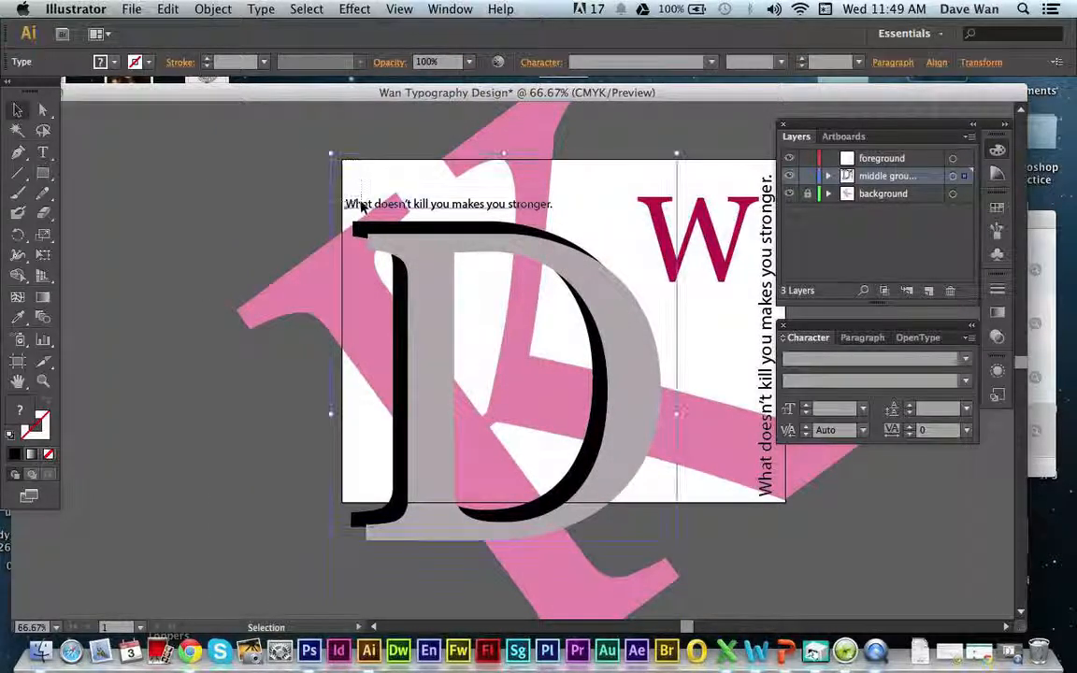
pyautogui.click(301, 156)
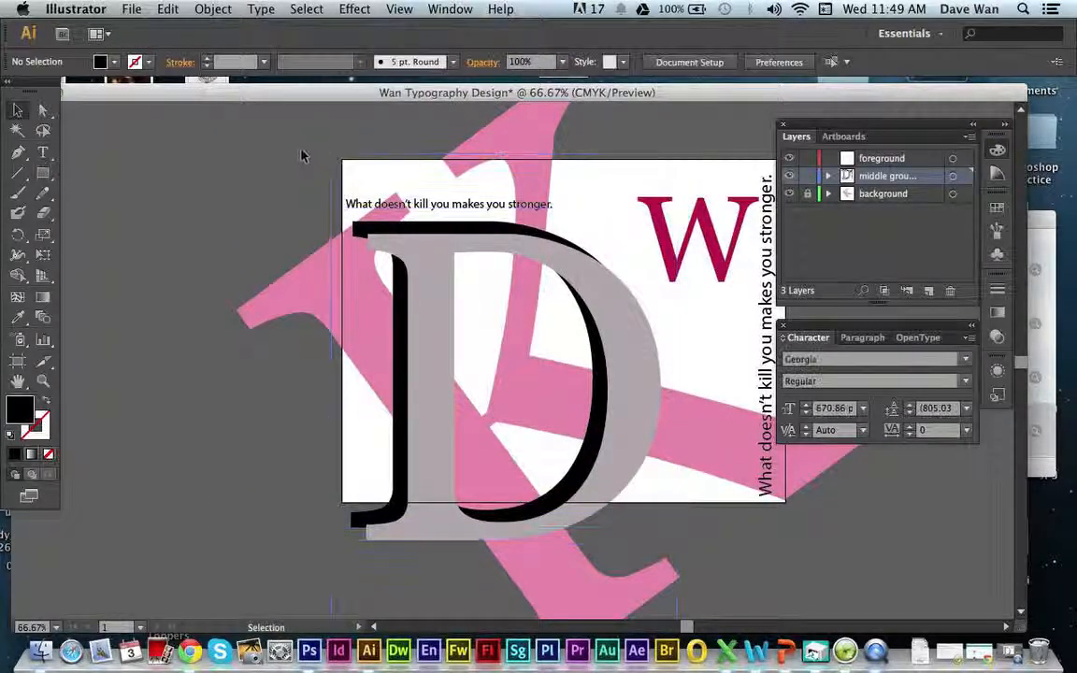
pyautogui.click(349, 203)
pyautogui.moveTo(357, 206); pyautogui.dragTo(251, 175)
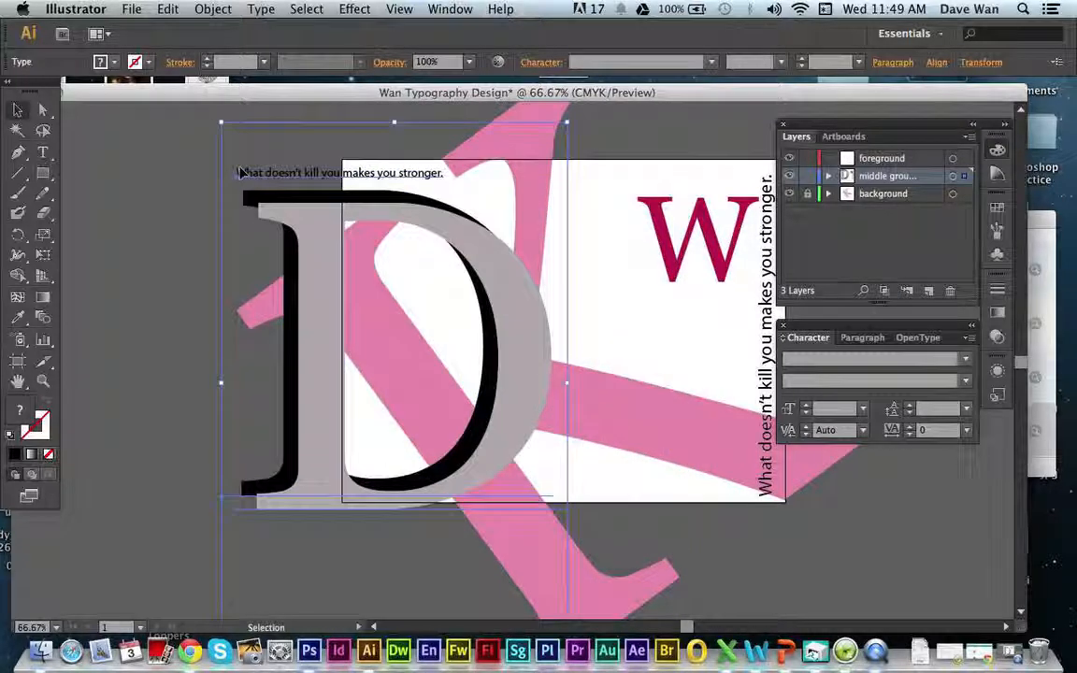
pyautogui.click(187, 176)
# Try moving the grouped quote and Ds down and right across the artboard, then undo the move and the grouping
pyautogui.click(422, 299)
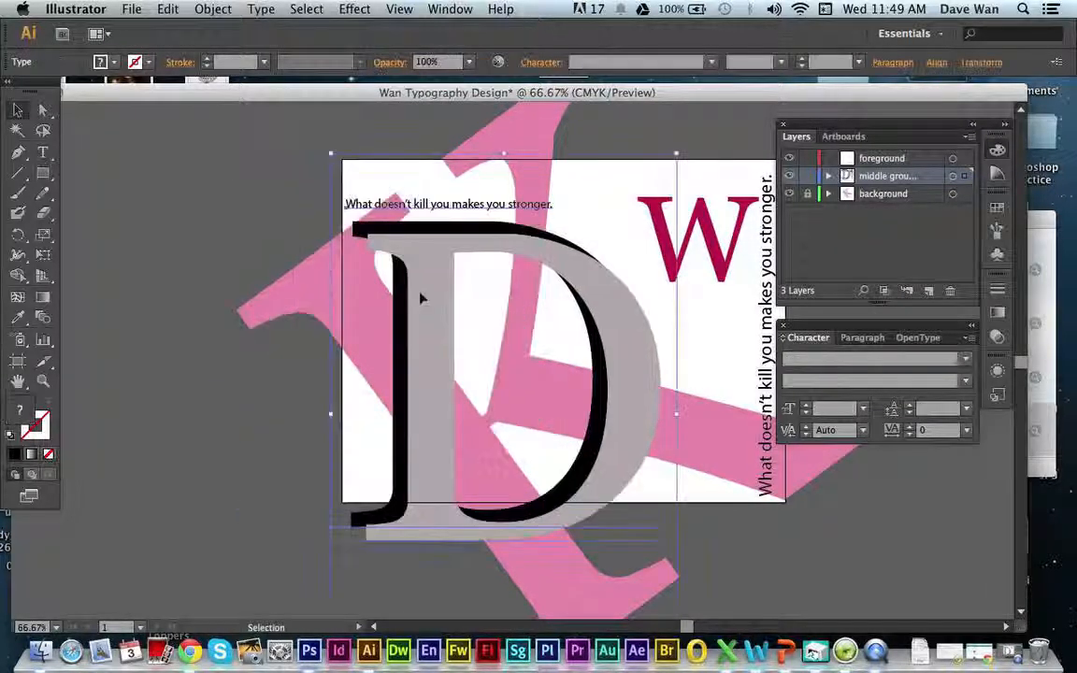
pyautogui.moveTo(402, 252); pyautogui.dragTo(606, 341)
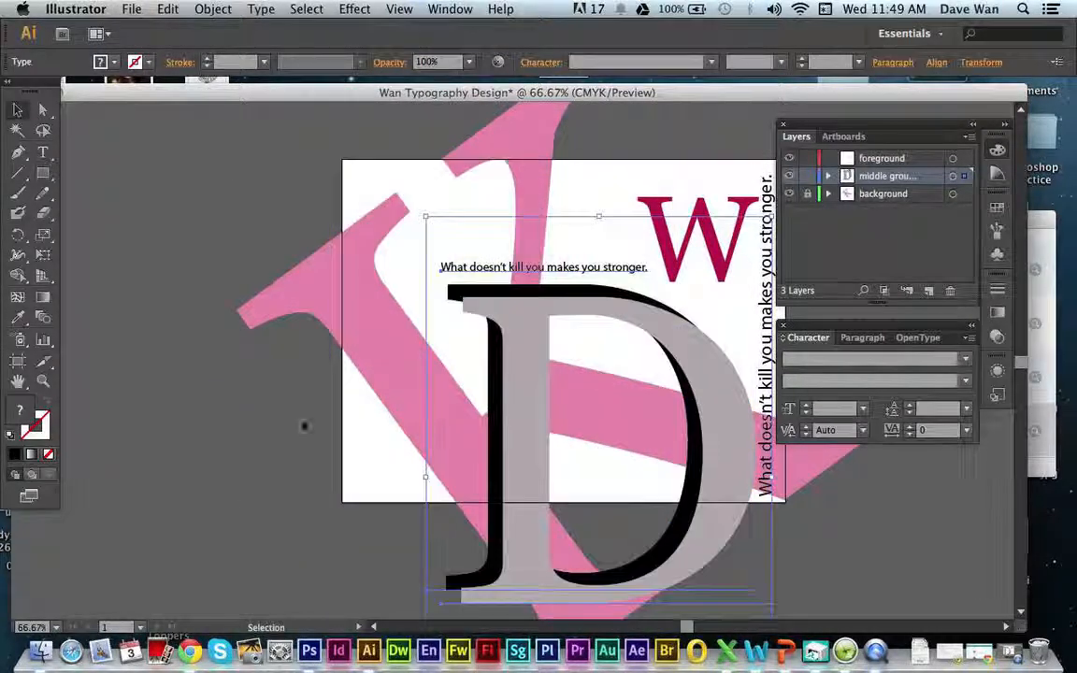
pyautogui.click(271, 380)
pyautogui.press('super+z')
pyautogui.press('super+z')
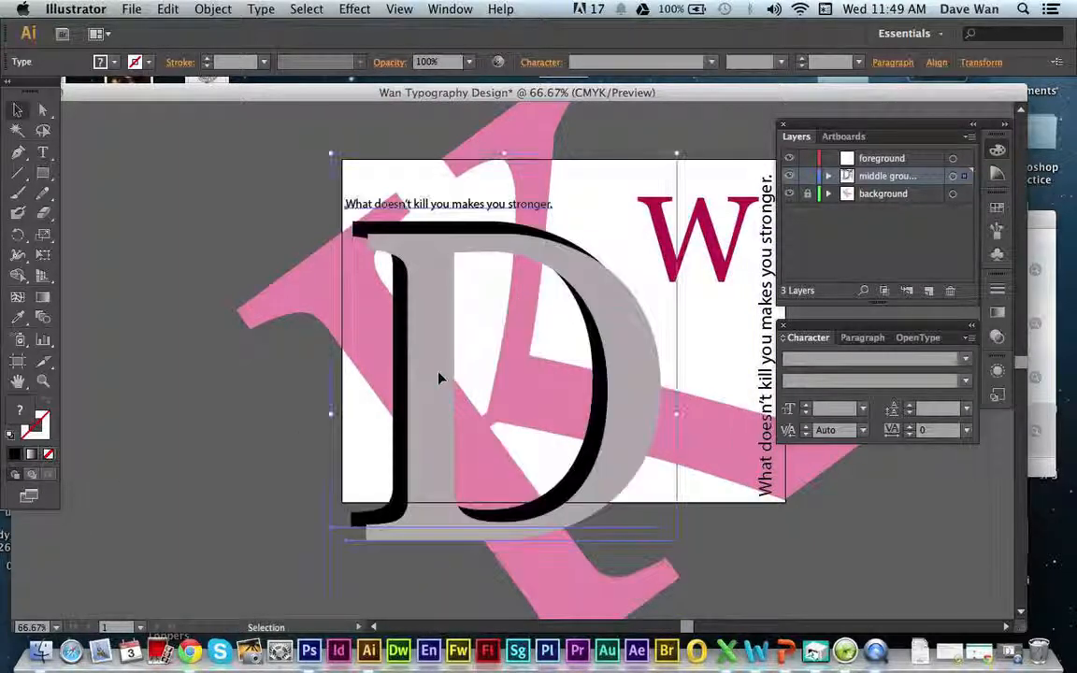
# Try moving the grey D and the black D separately, copy the horizontal quote, and undo both moves
pyautogui.click(249, 413)
pyautogui.click(424, 388)
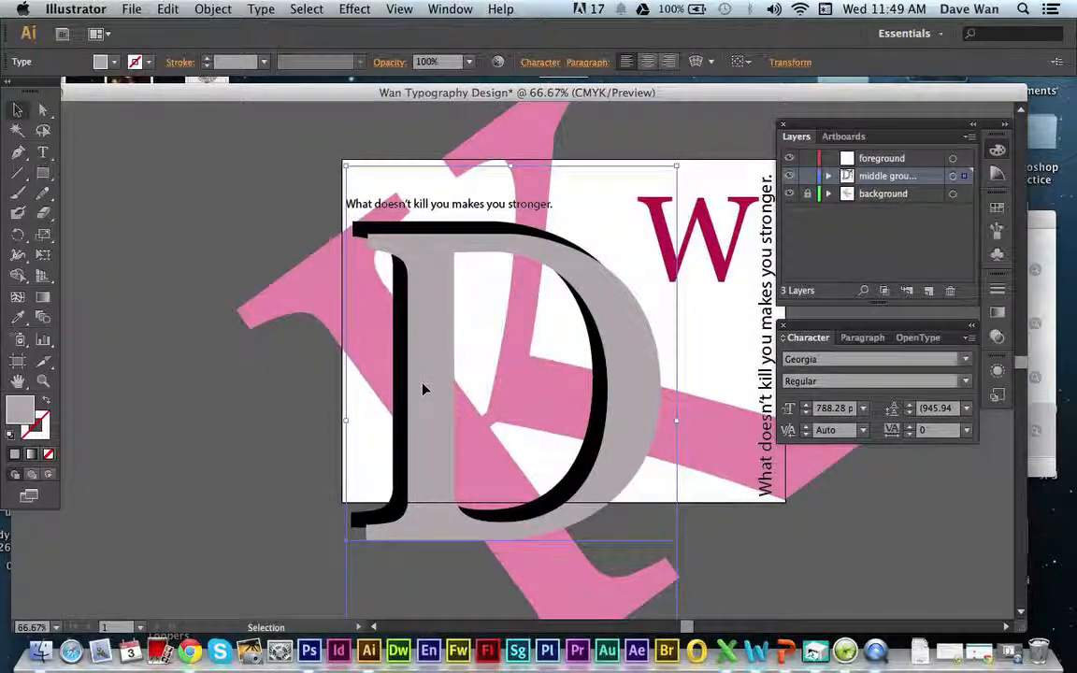
pyautogui.moveTo(423, 389); pyautogui.dragTo(489, 447)
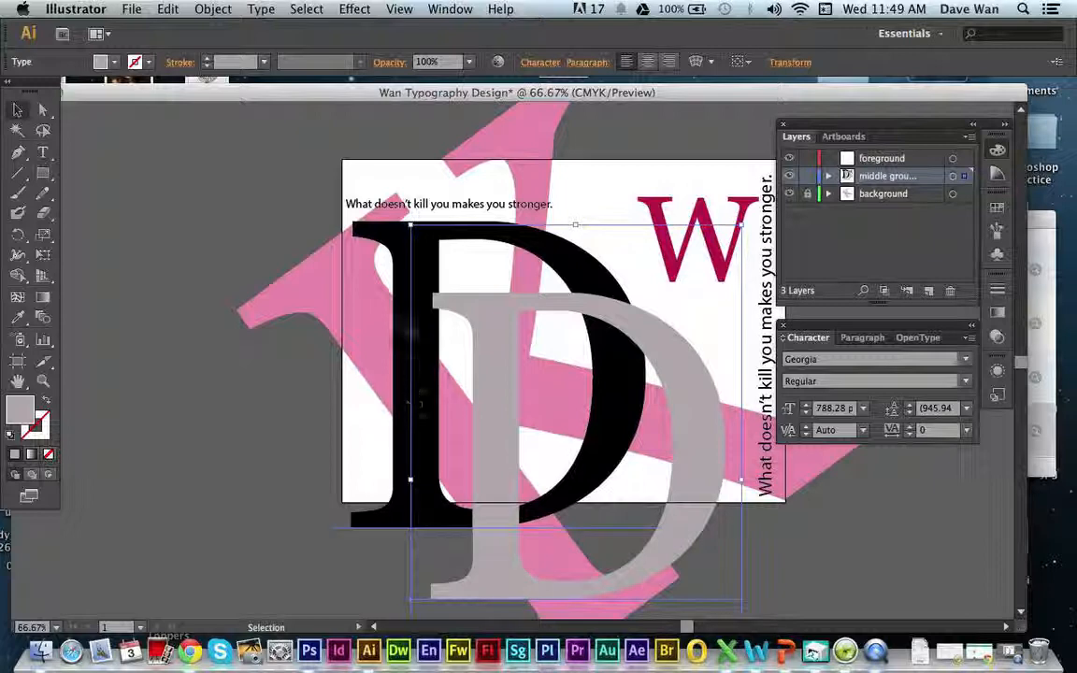
pyautogui.moveTo(361, 231); pyautogui.dragTo(363, 298)
pyautogui.click(385, 221)
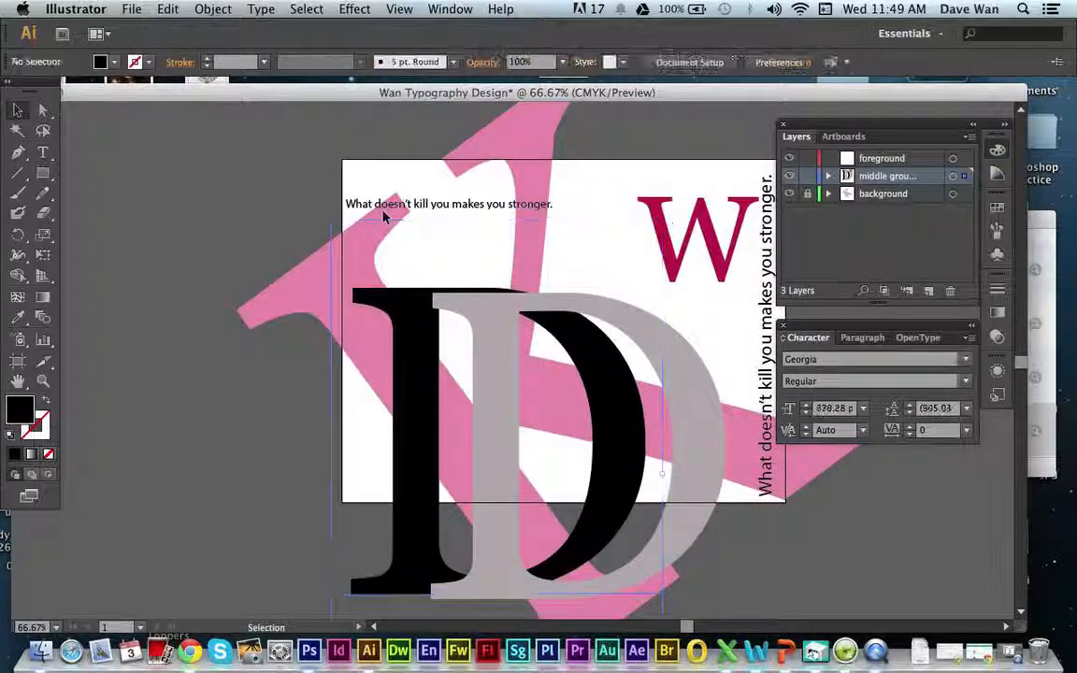
pyautogui.click(384, 204)
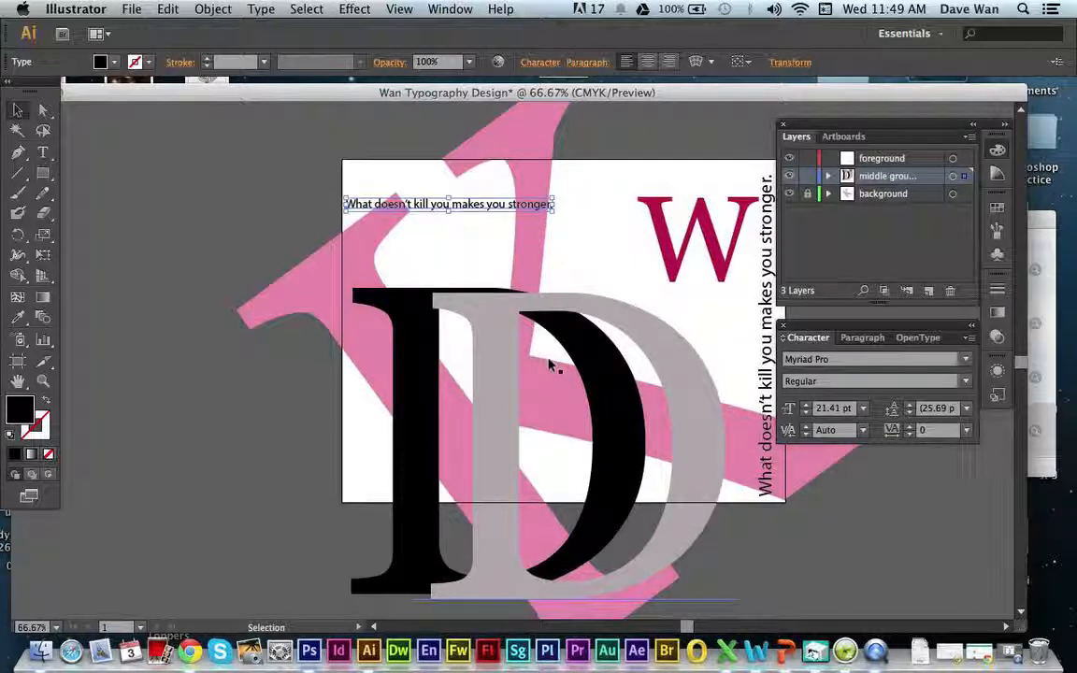
pyautogui.press('super+z')
pyautogui.press('super+z')
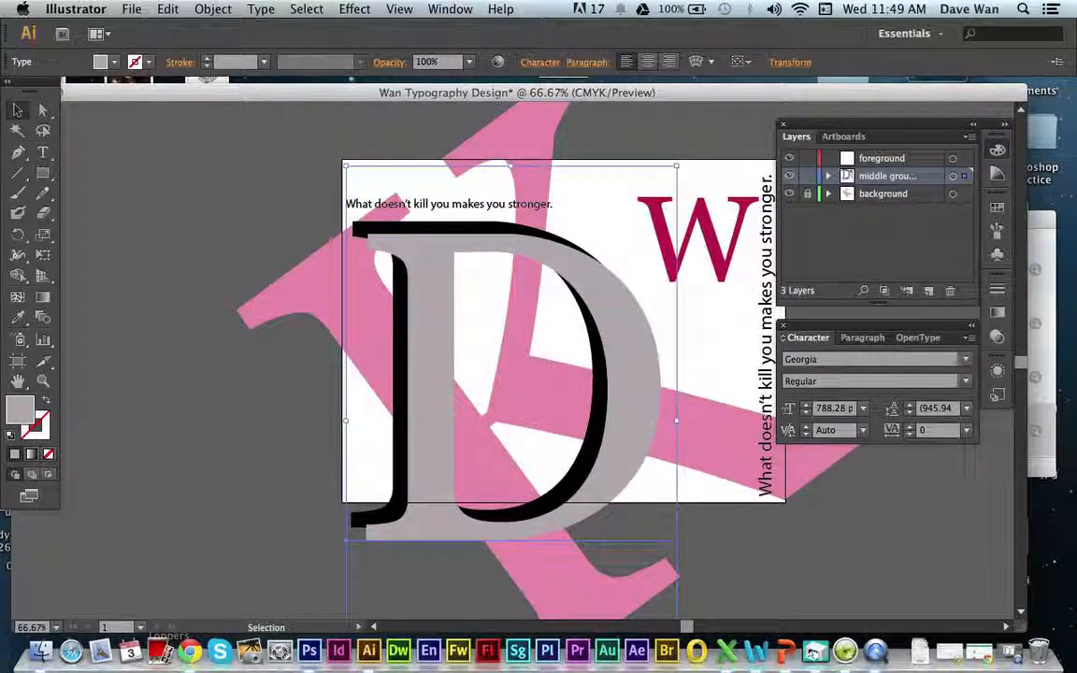
# Paste a copy of the horizontal quote over the D, move it up and left, and undo these changes
pyautogui.write("What doesn't kill you makes you stronger.")
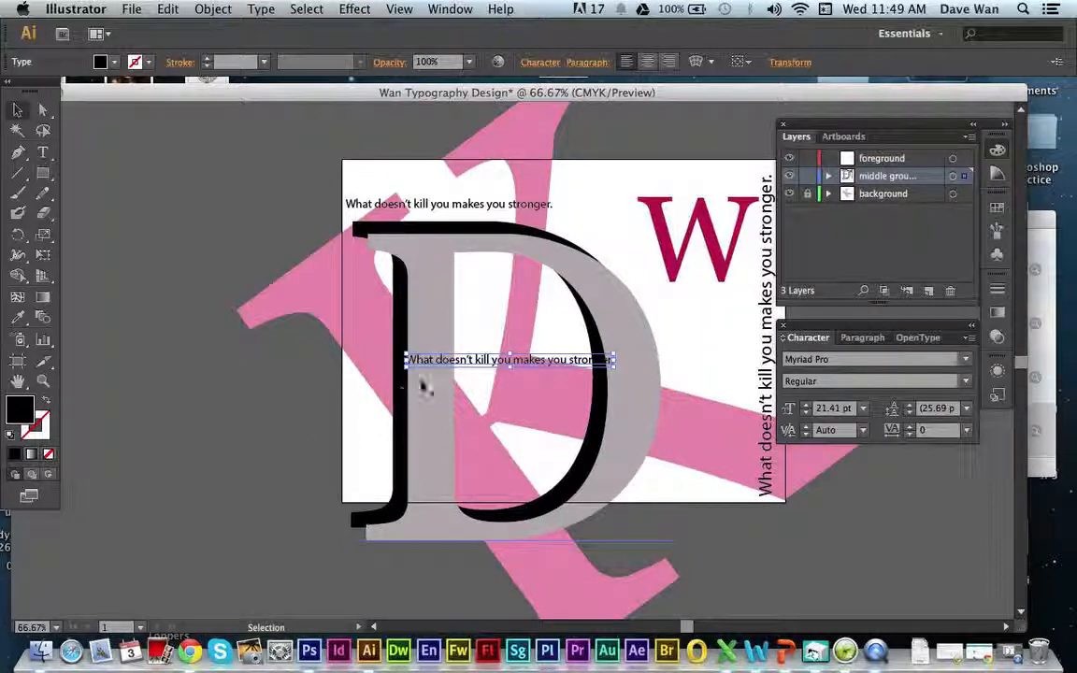
pyautogui.moveTo(448, 363); pyautogui.dragTo(396, 295)
pyautogui.press('a')
pyautogui.press('super+z')
pyautogui.press('super+z')
pyautogui.press('super+z')
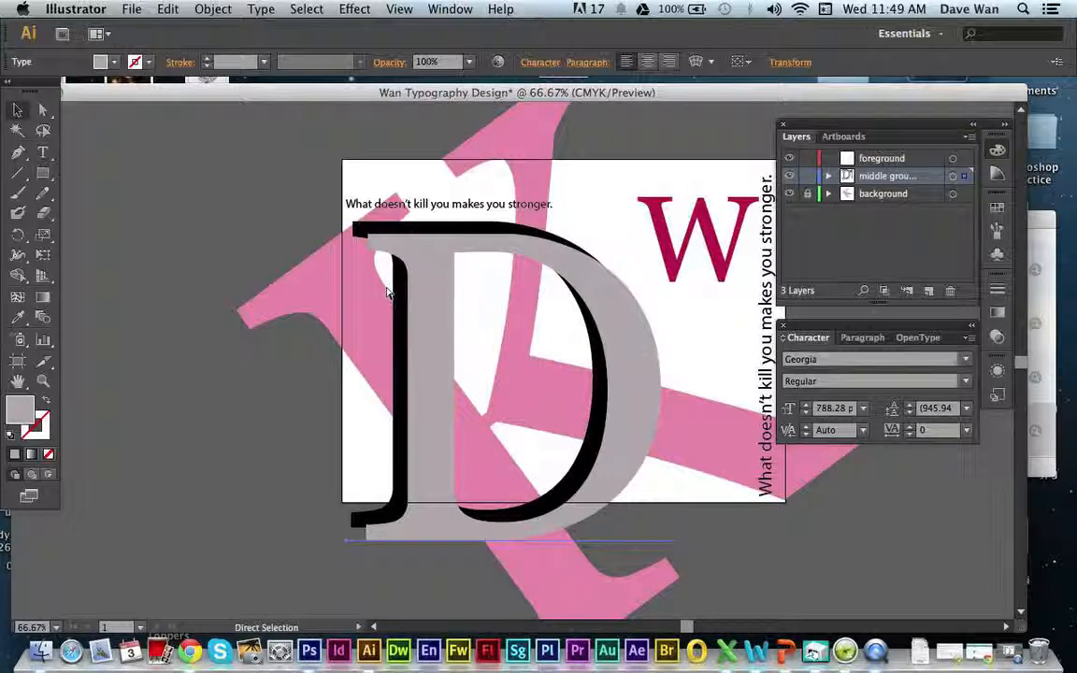
# Unlock the middle ground layer and move the black D and grey D down and right, apart from each other
pyautogui.press('v')
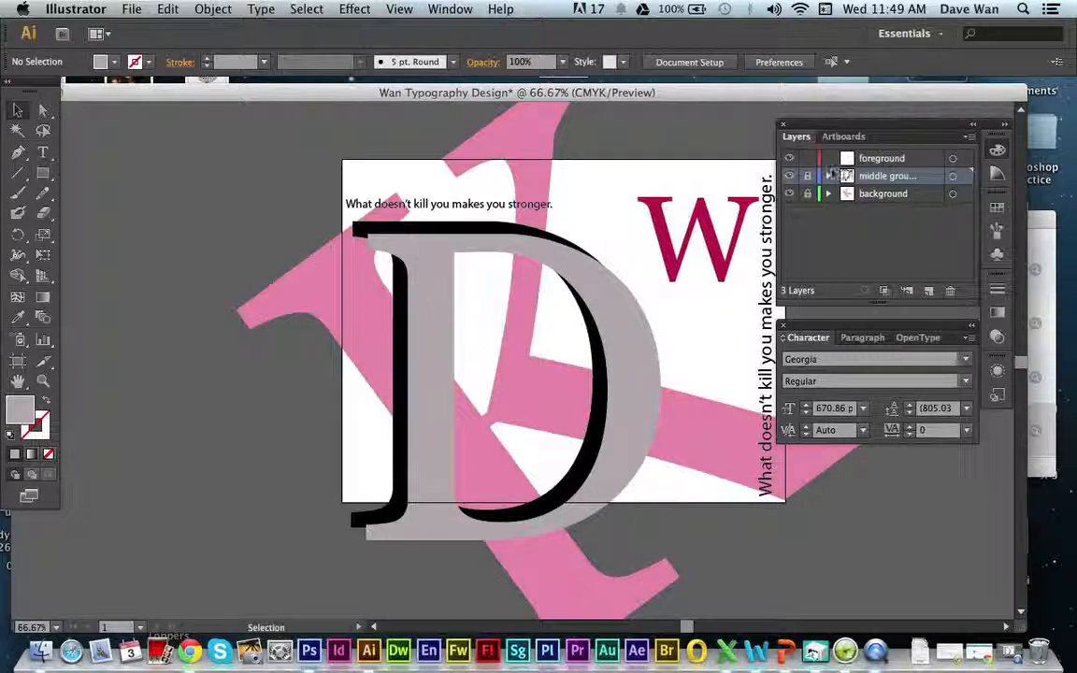
pyautogui.click(807, 177)
pyautogui.moveTo(439, 318); pyautogui.dragTo(467, 383)
# Select the horizontal and vertical quotes together and set their font to Georgia Regular
pyautogui.click(423, 207)
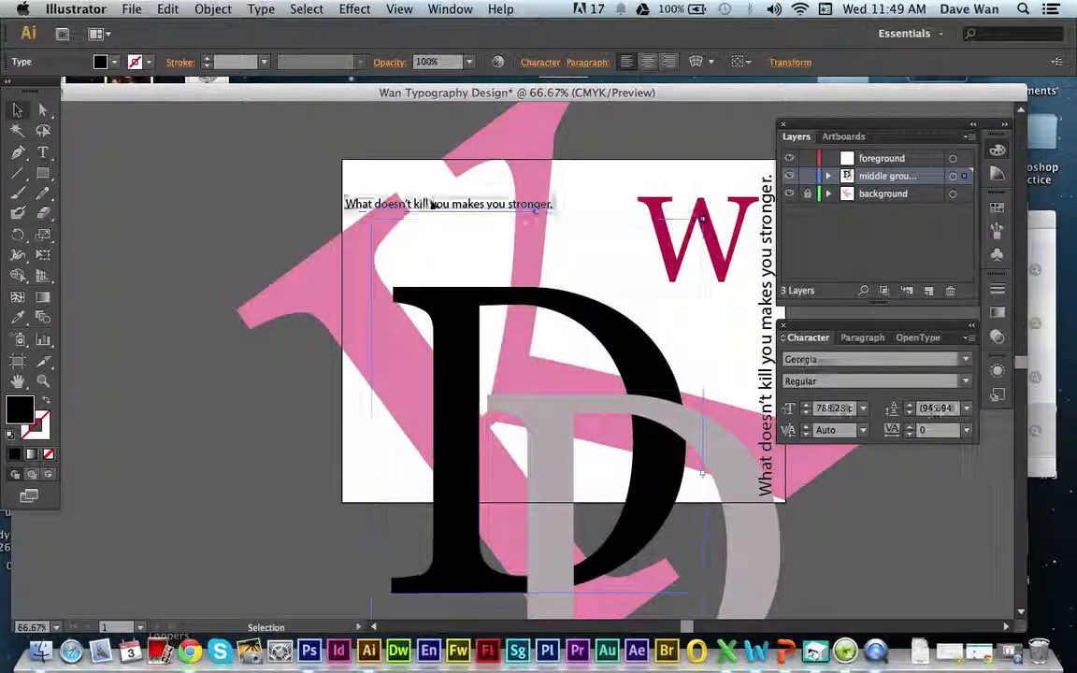
pyautogui.click(762, 362)
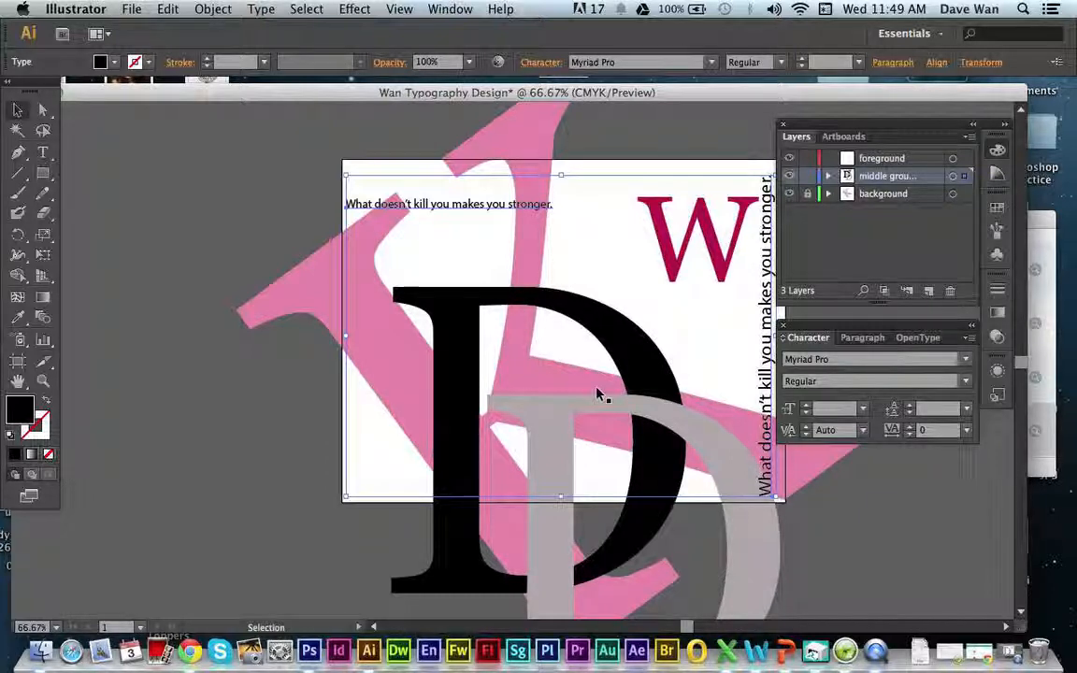
pyautogui.click(965, 364)
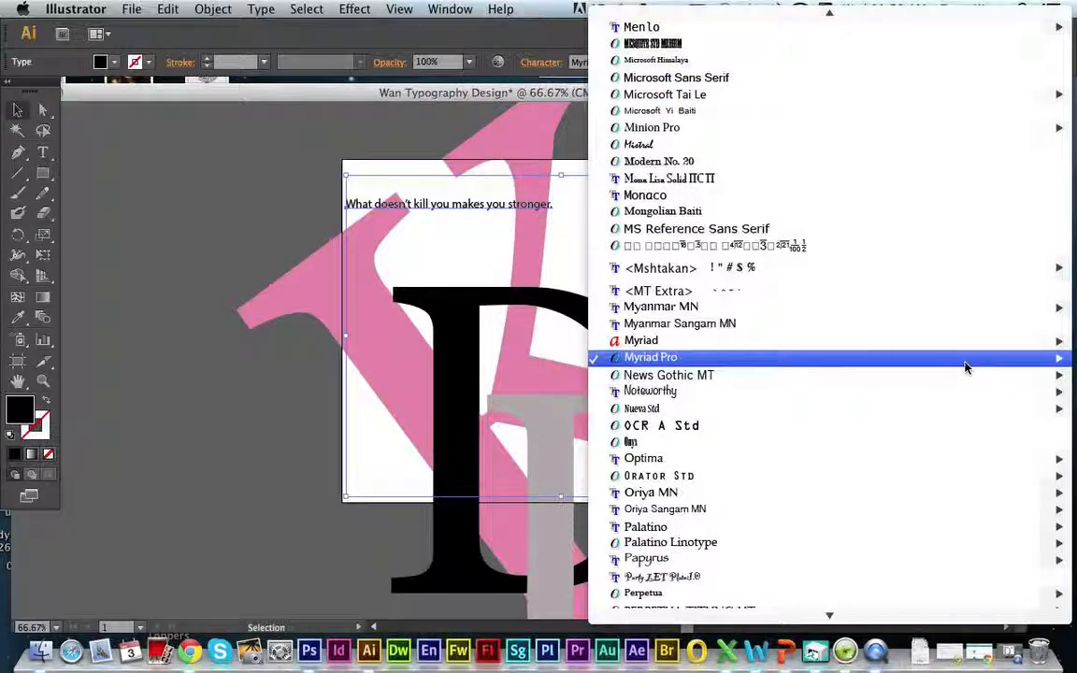
pyautogui.click(255, 154)
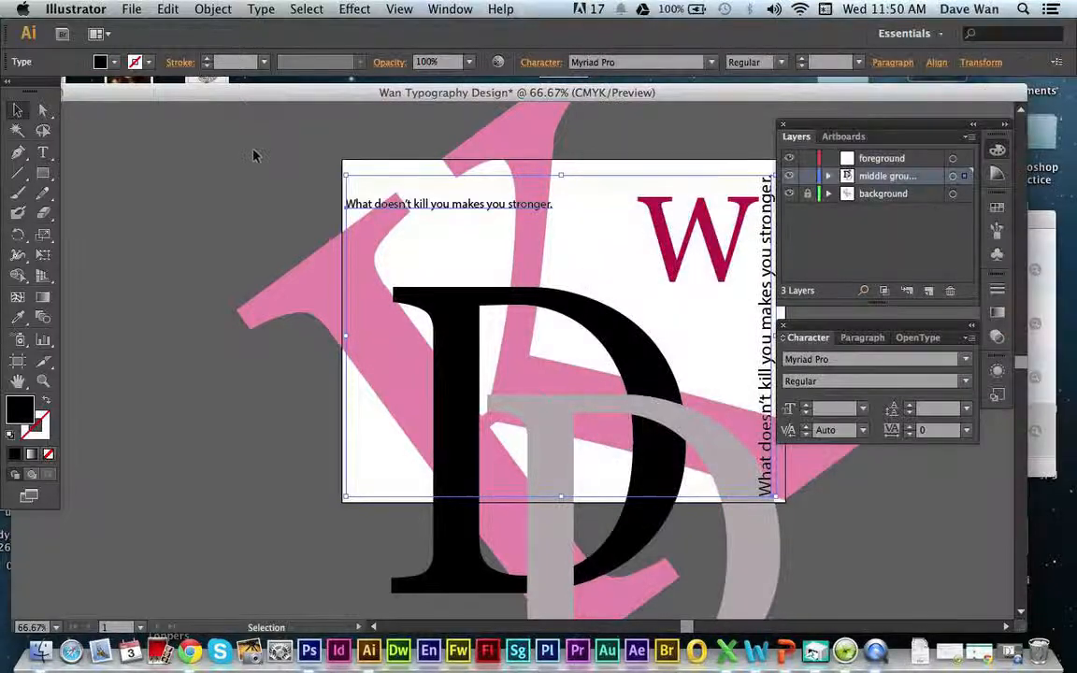
pyautogui.click(966, 364)
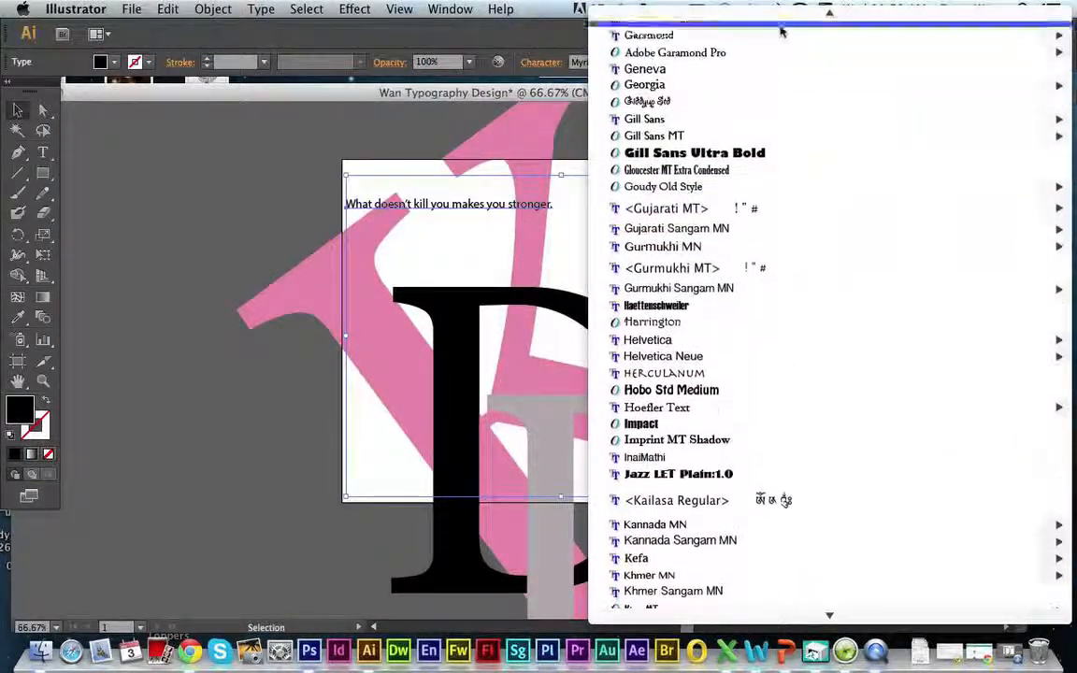
pyautogui.moveTo(762, 92)
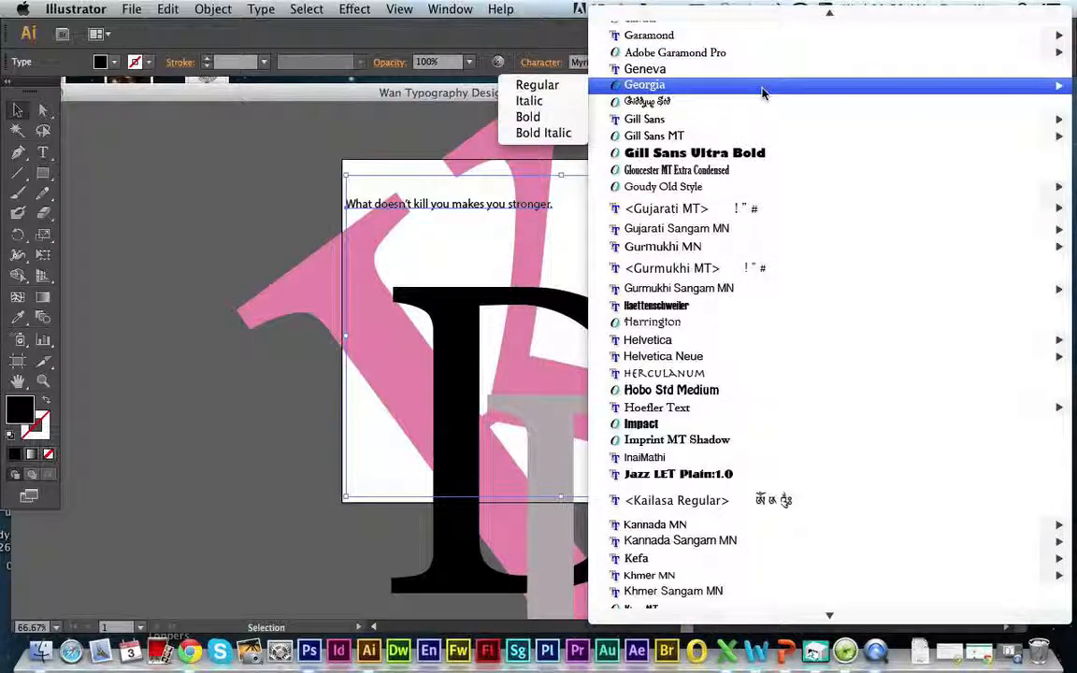
pyautogui.click(529, 86)
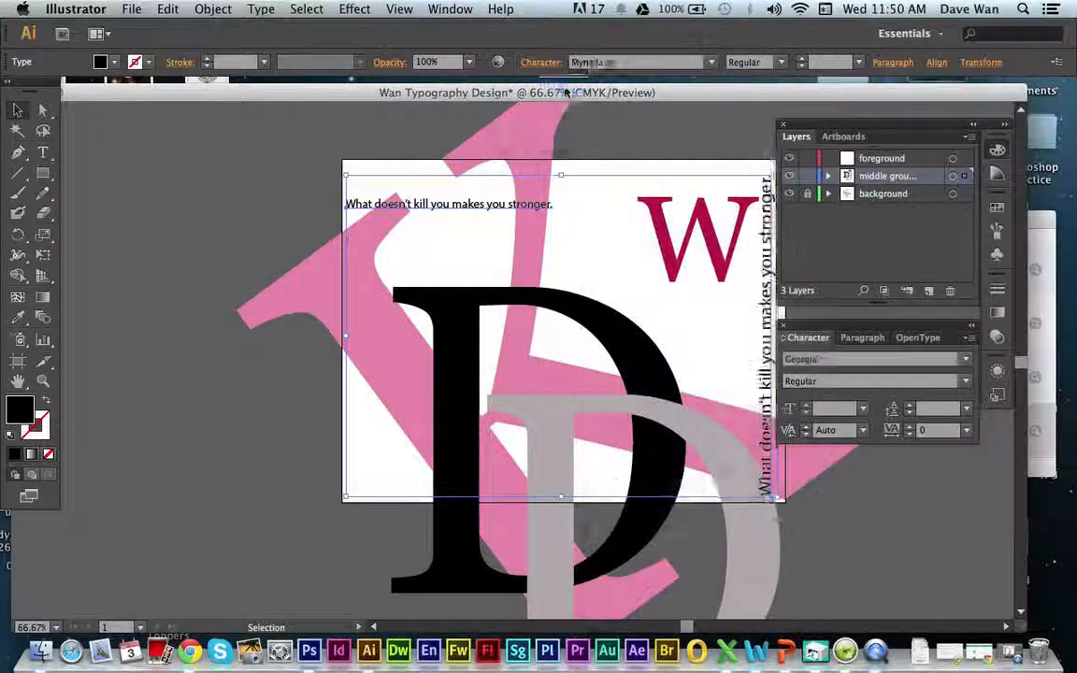
pyautogui.click(277, 186)
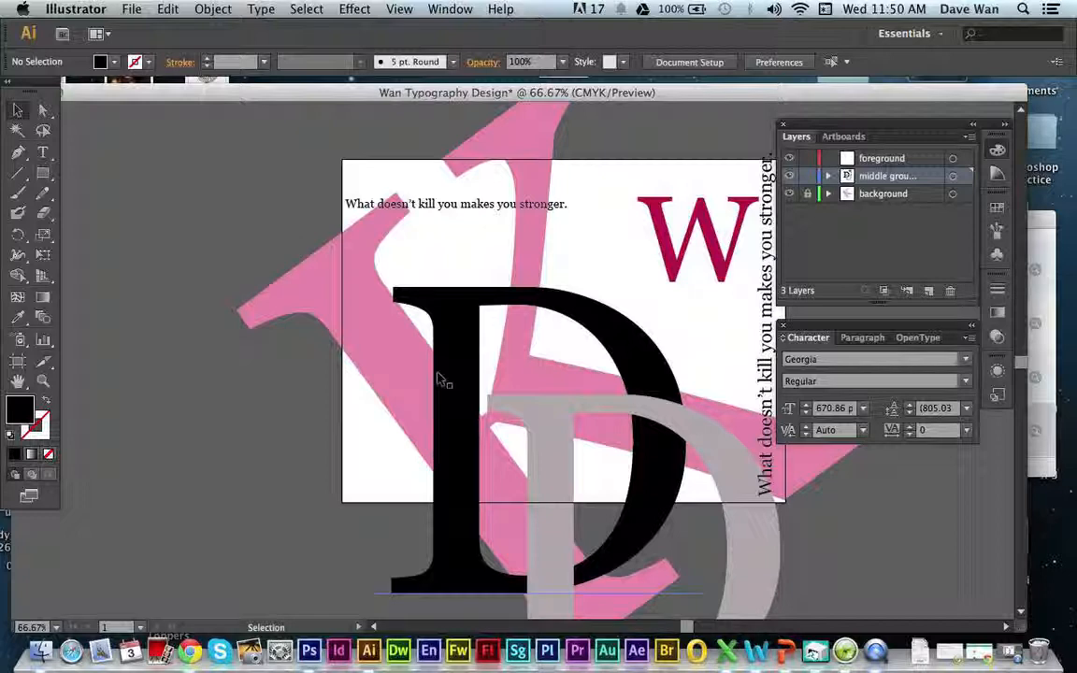
# Move the black D up beneath the horizontal quote and place the grey D over it, slightly offset down and right
pyautogui.moveTo(451, 376); pyautogui.dragTo(411, 309)
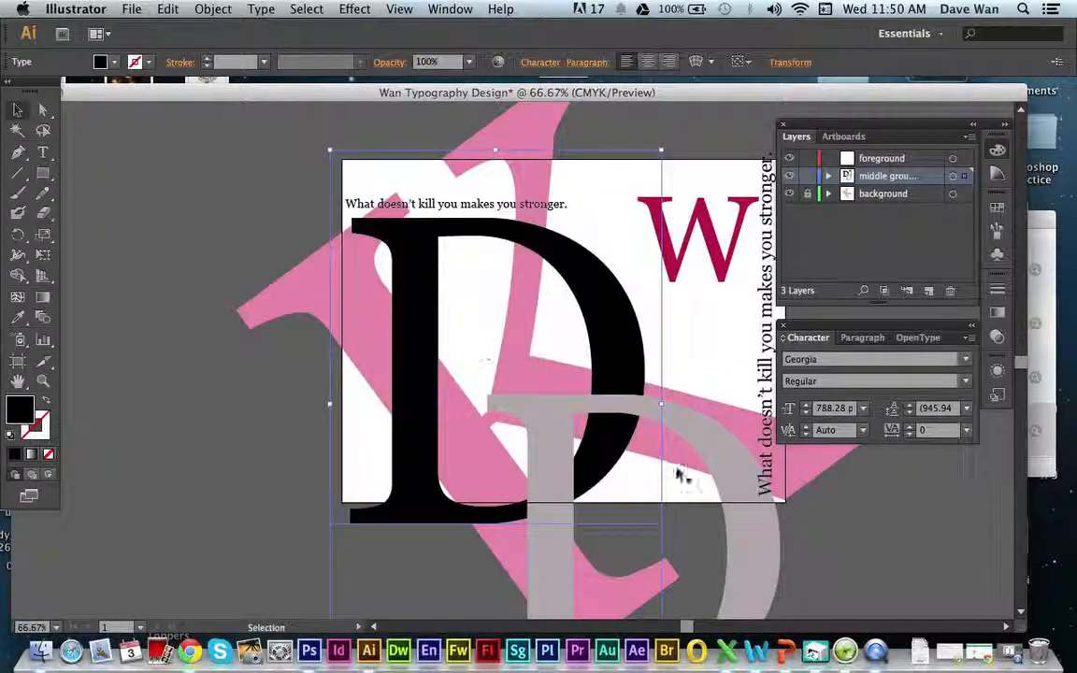
pyautogui.moveTo(718, 451); pyautogui.dragTo(592, 283)
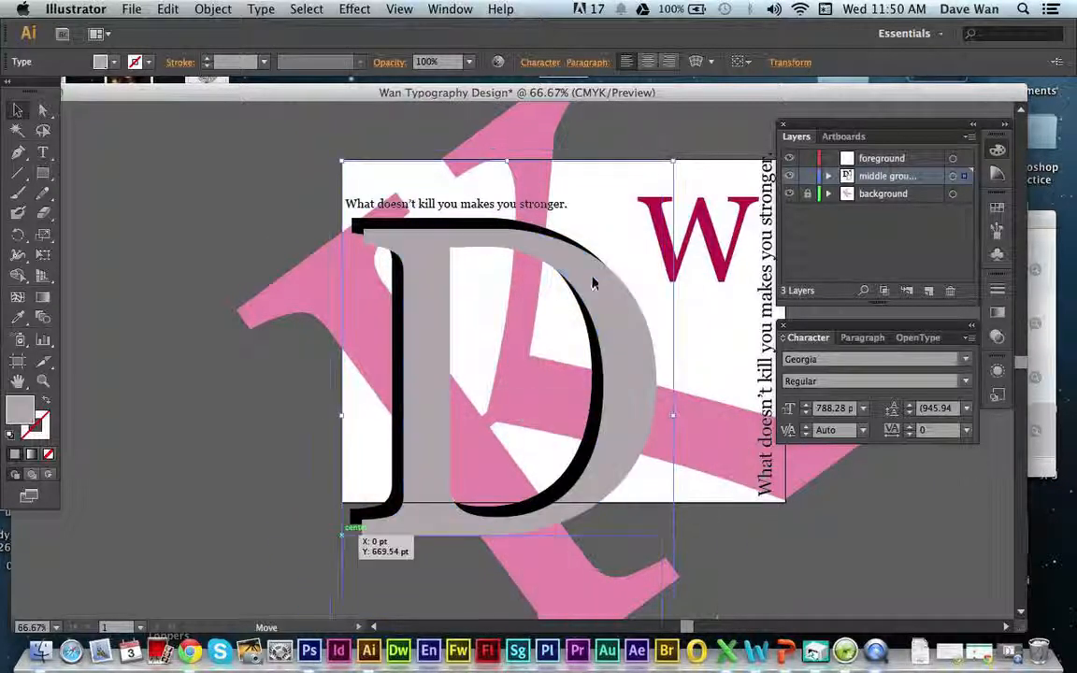
pyautogui.click(225, 243)
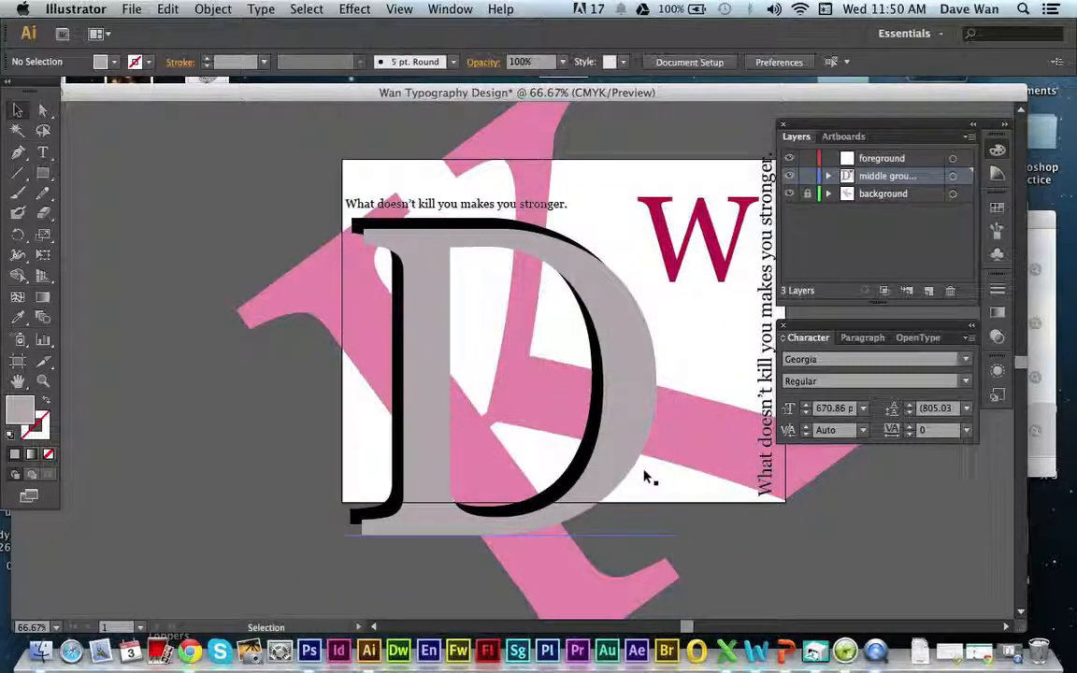
# Lock the middle ground layer, paste a copy of the vertical quote onto the foreground layer and rotate it diagonally across the D
pyautogui.click(764, 396)
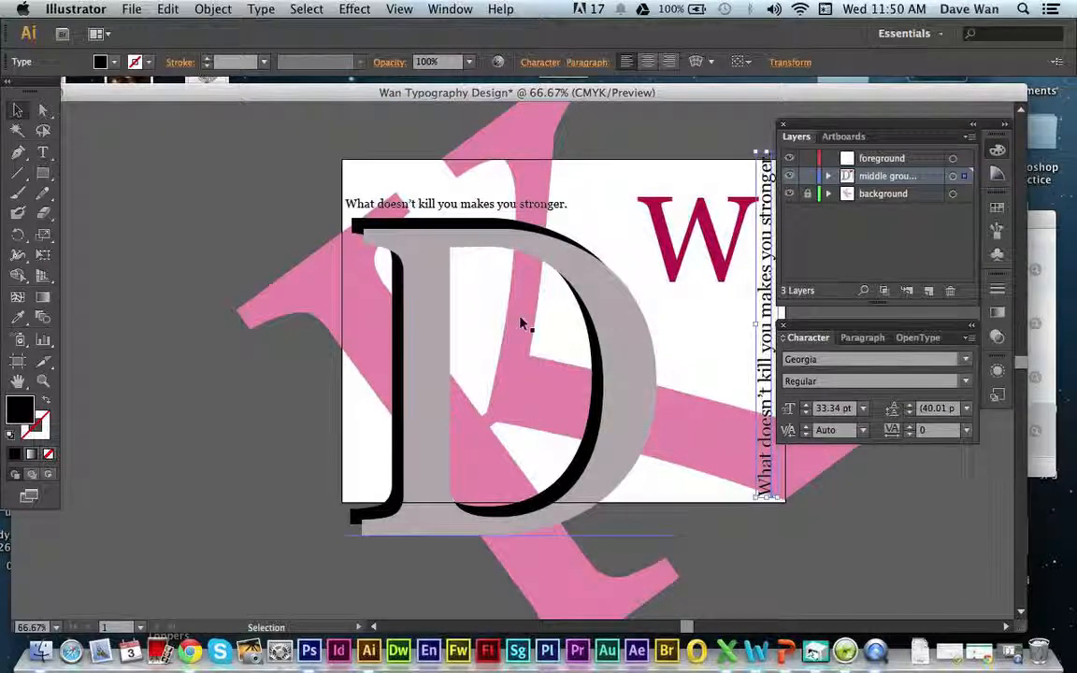
pyautogui.click(807, 178)
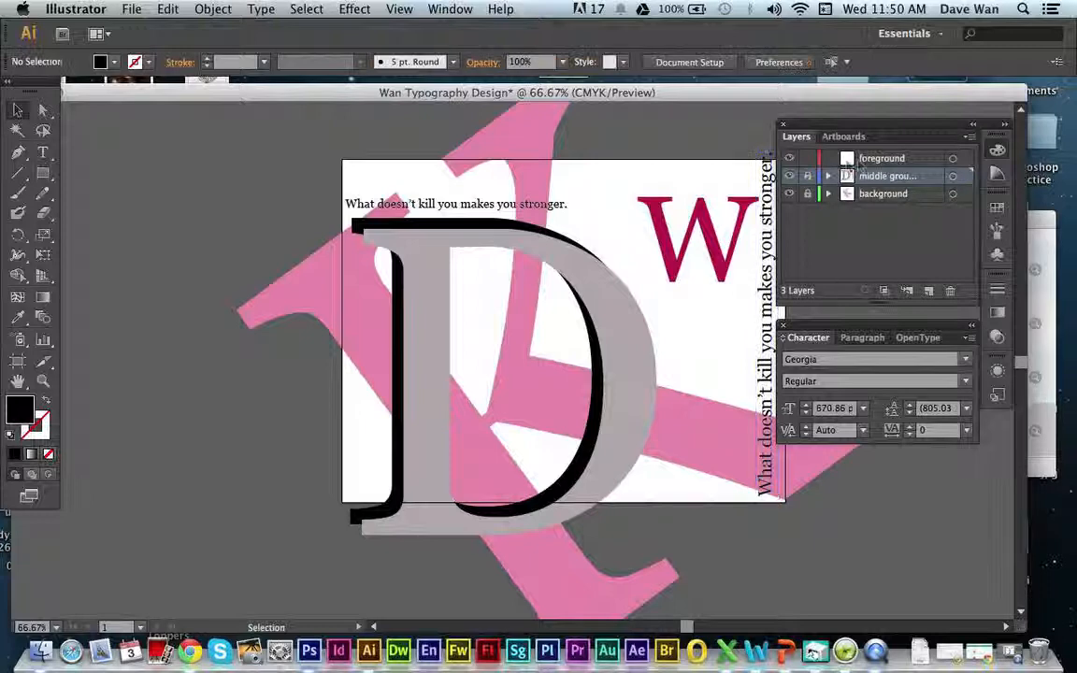
pyautogui.click(868, 159)
pyautogui.press('super+v')
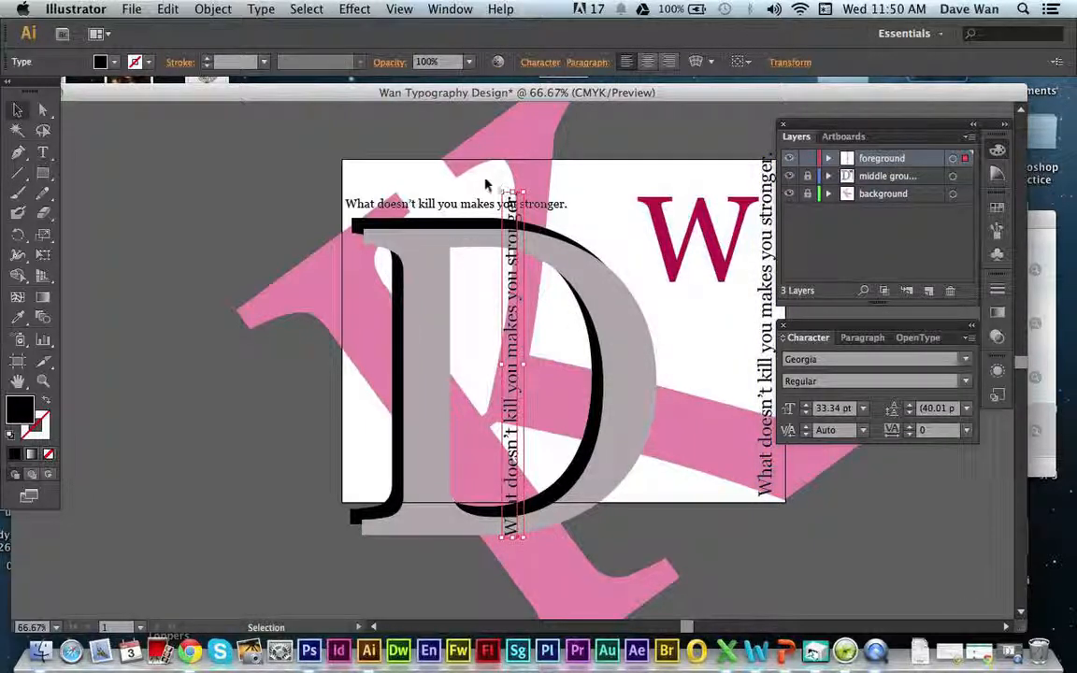
pyautogui.moveTo(493, 192); pyautogui.dragTo(387, 237)
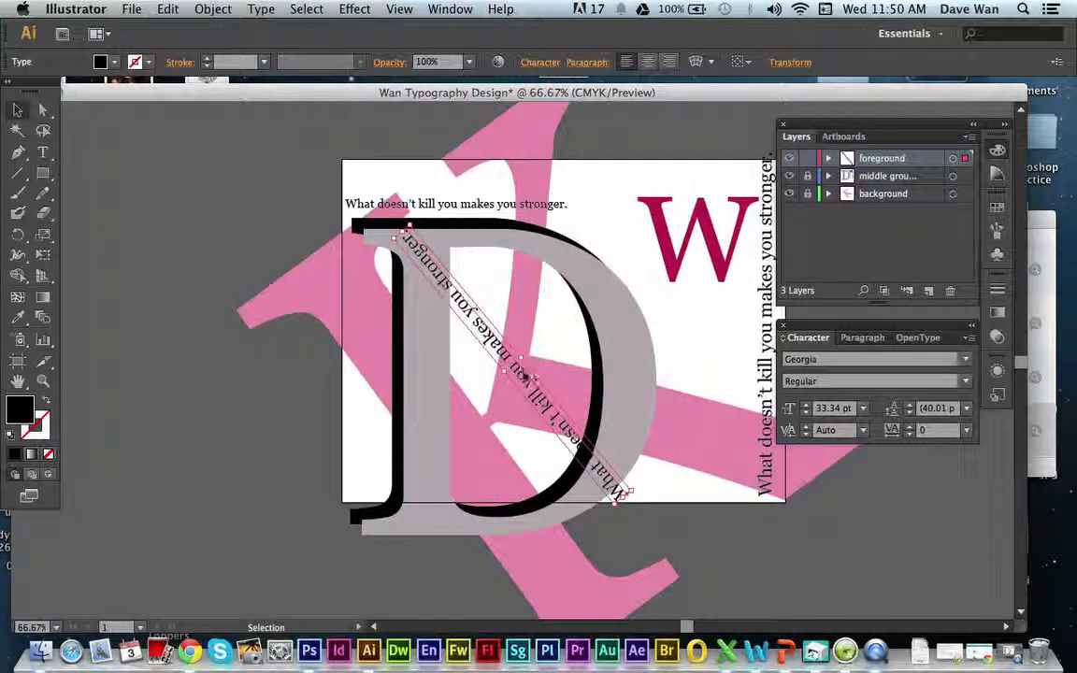
# Move the diagonal quote down and right within the D, and place a pasted copy of it above, crossing the D's upper edge
pyautogui.moveTo(475, 335); pyautogui.dragTo(589, 468)
pyautogui.click(303, 384)
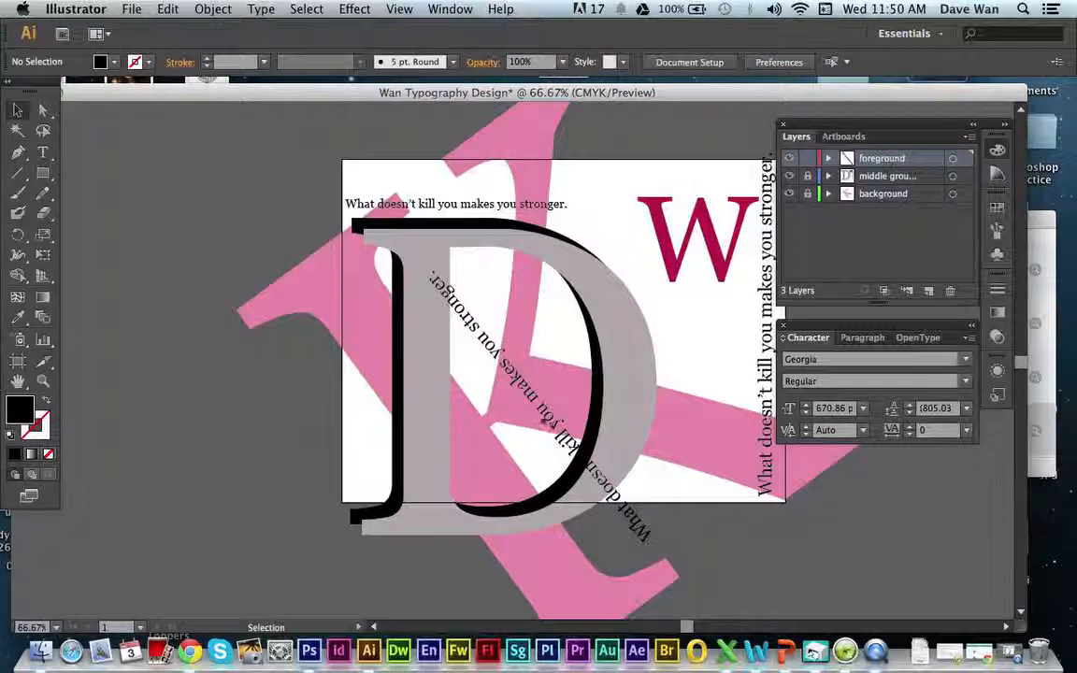
pyautogui.click(548, 421)
pyautogui.press('super+c')
pyautogui.press('super+v')
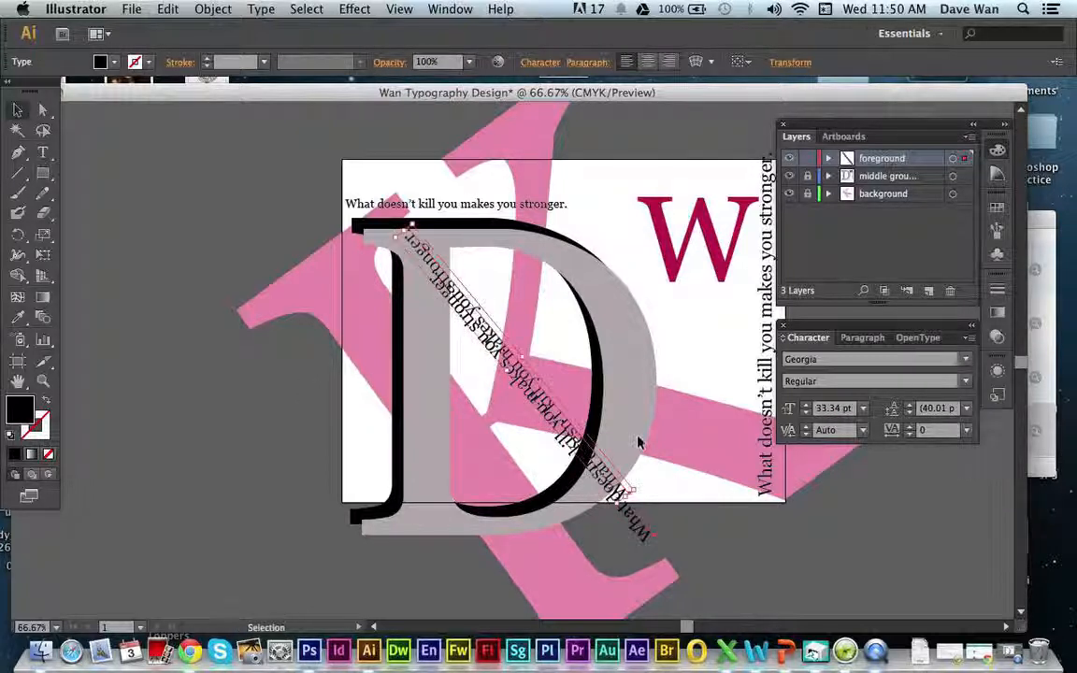
pyautogui.moveTo(510, 357); pyautogui.dragTo(522, 274)
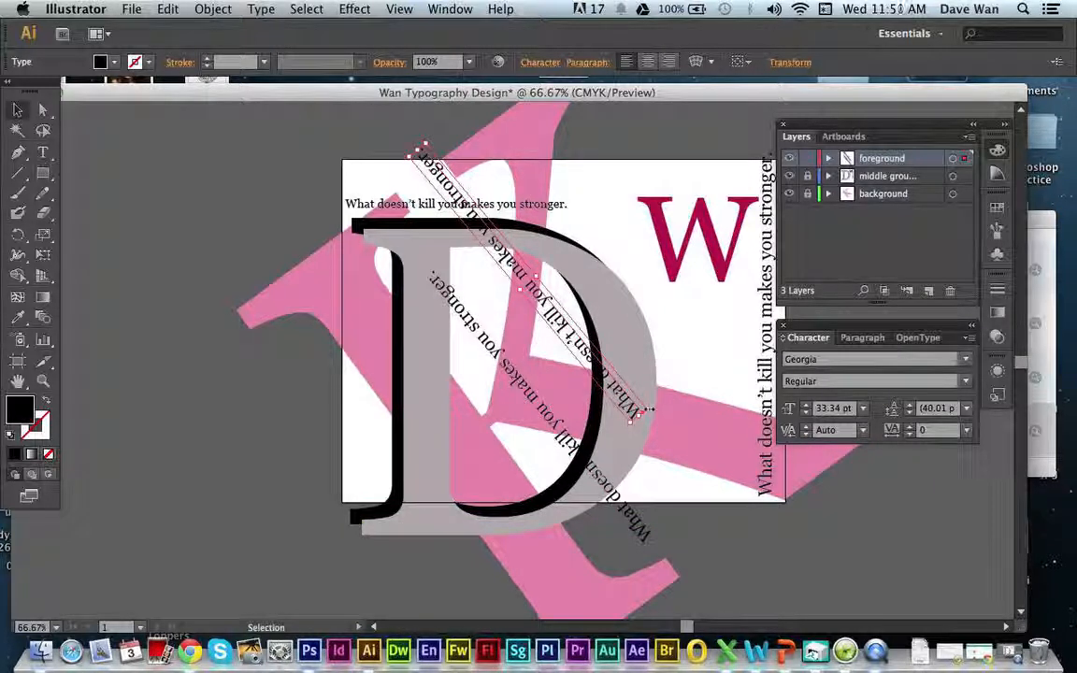
# Enlarge the upper diagonal quote proportionally to about 50.49 pt and move it right, alongside the grey D's outer curve
pyautogui.moveTo(648, 409); pyautogui.dragTo(764, 539)
pyautogui.click(221, 178)
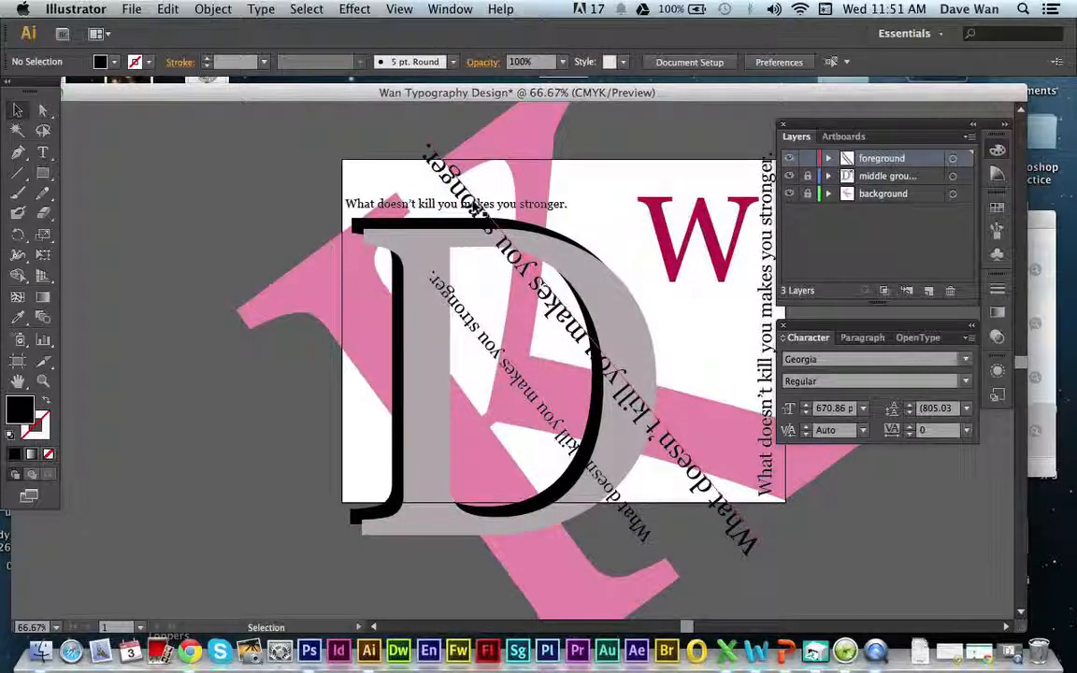
pyautogui.moveTo(502, 229); pyautogui.dragTo(602, 219)
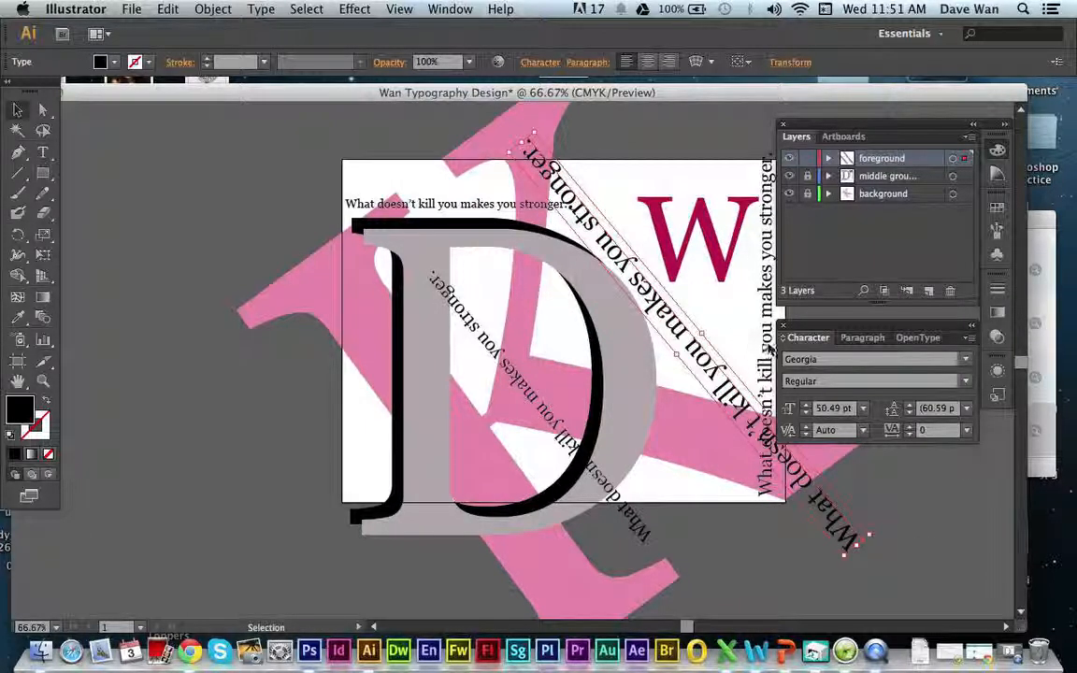
pyautogui.click(694, 316)
# Unlock the middle ground layer and move the vertical quote straight up so it extends beyond the artboard's upper edge
pyautogui.click(807, 179)
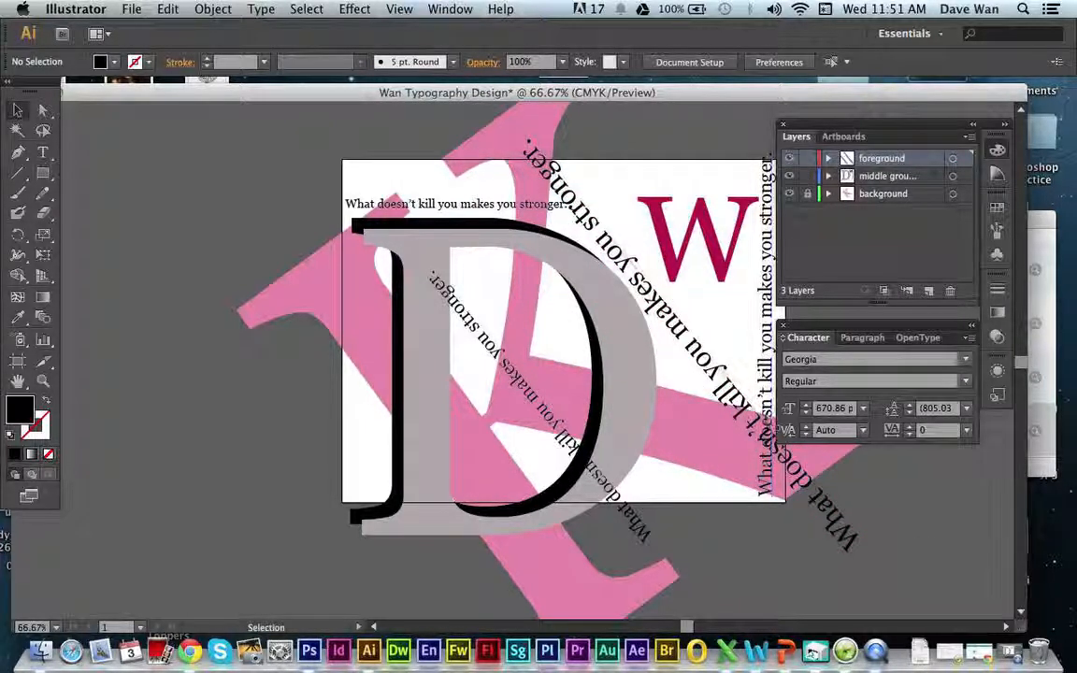
pyautogui.moveTo(767, 492); pyautogui.dragTo(767, 382)
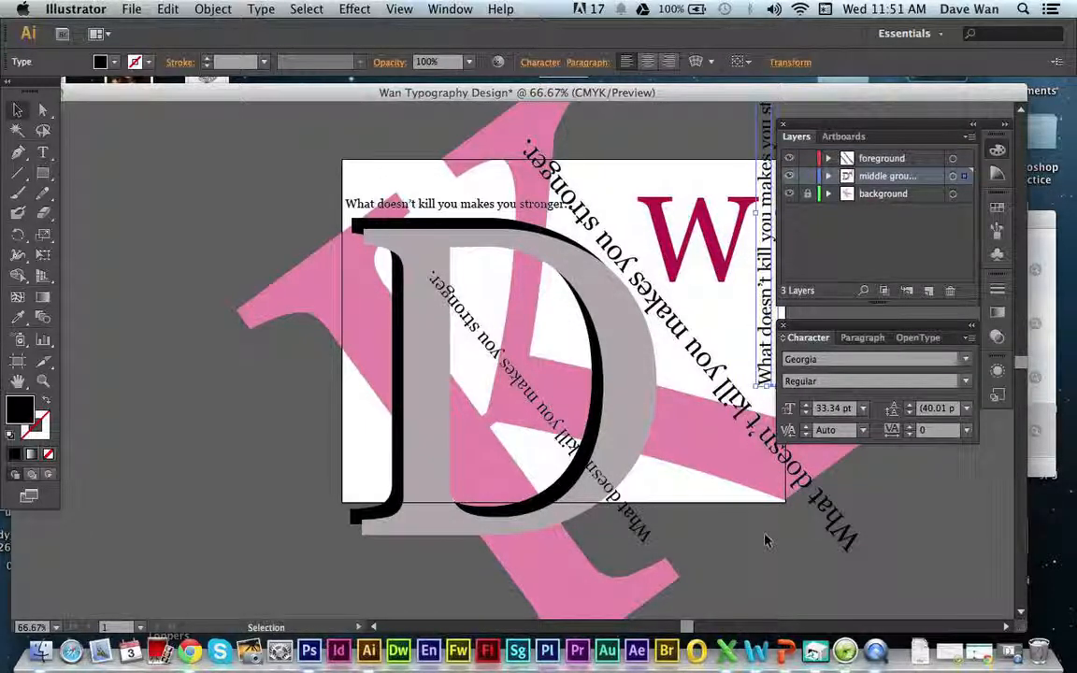
pyautogui.click(765, 540)
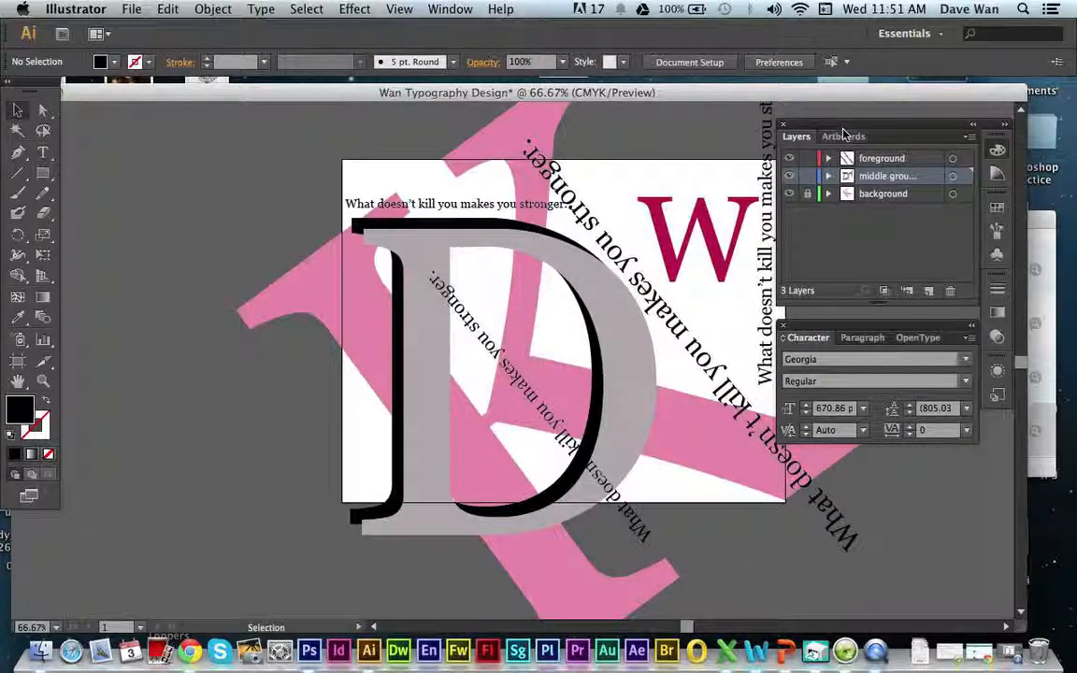
# Move the Layers and Character panels right, clear of the artboard
pyautogui.moveTo(843, 133); pyautogui.dragTo(891, 124)
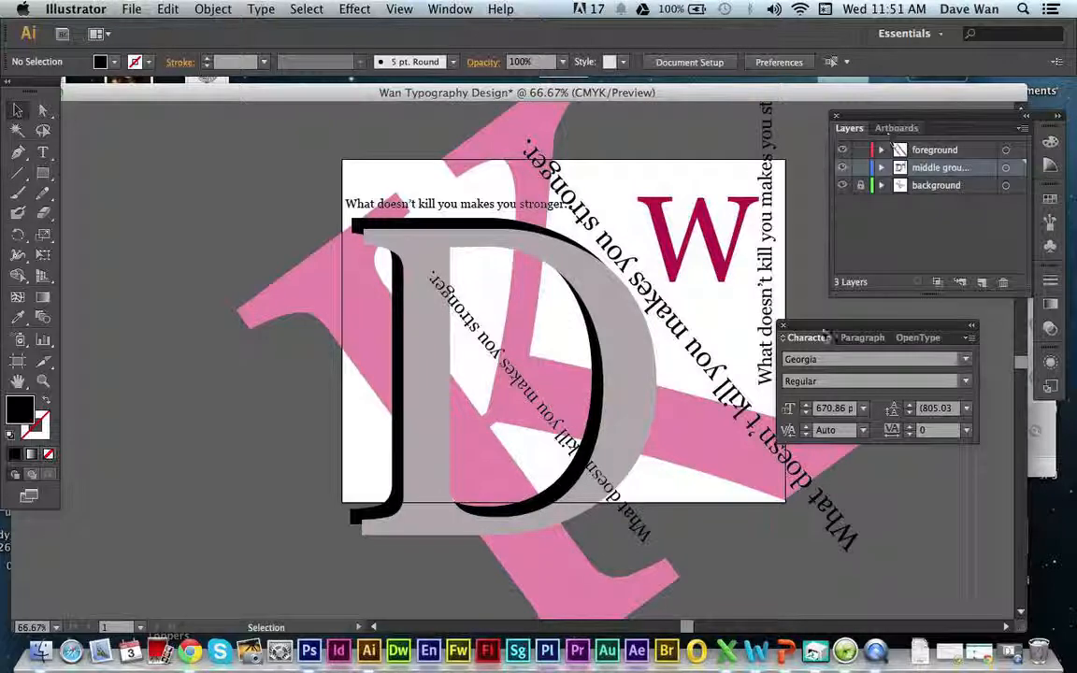
pyautogui.moveTo(825, 334); pyautogui.dragTo(877, 332)
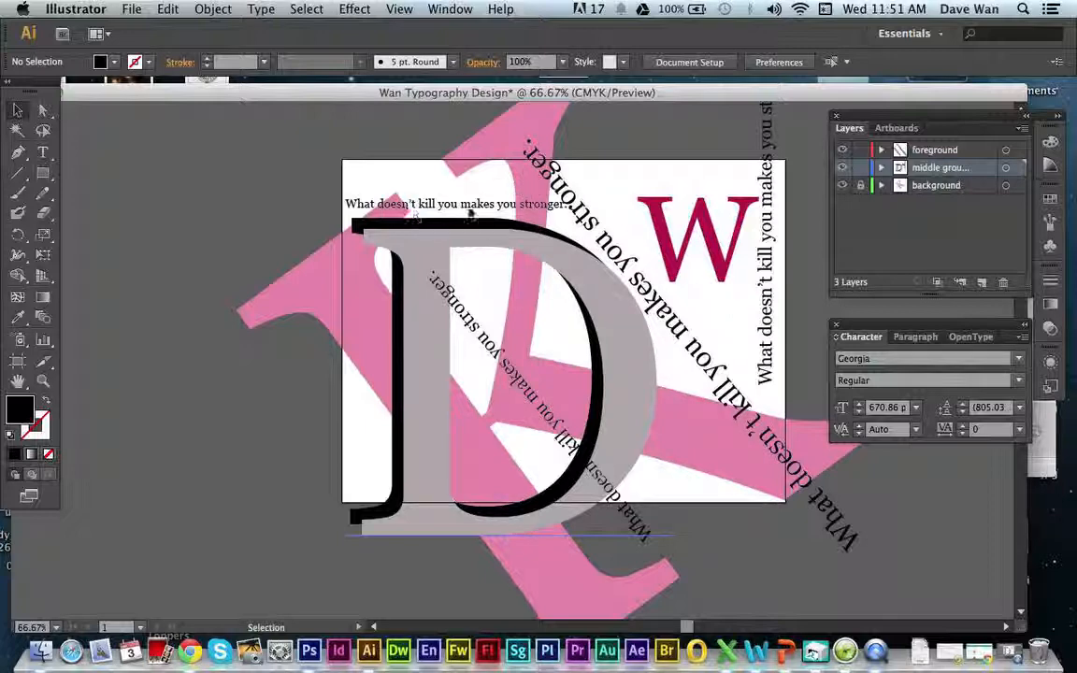
pyautogui.click(405, 202)
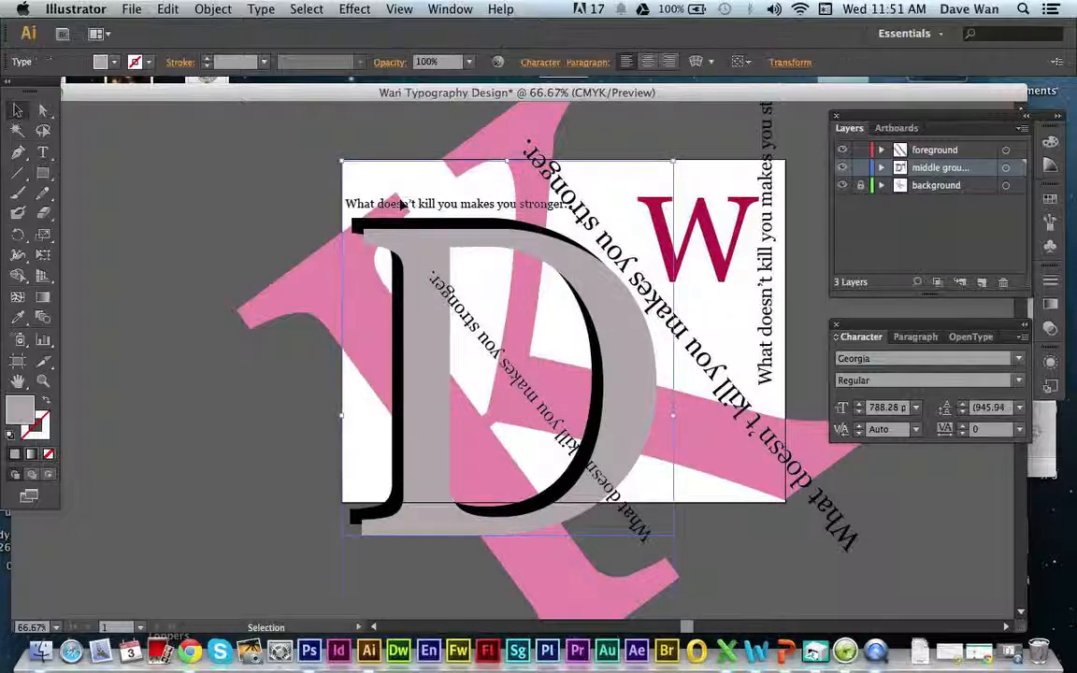
pyautogui.click(311, 193)
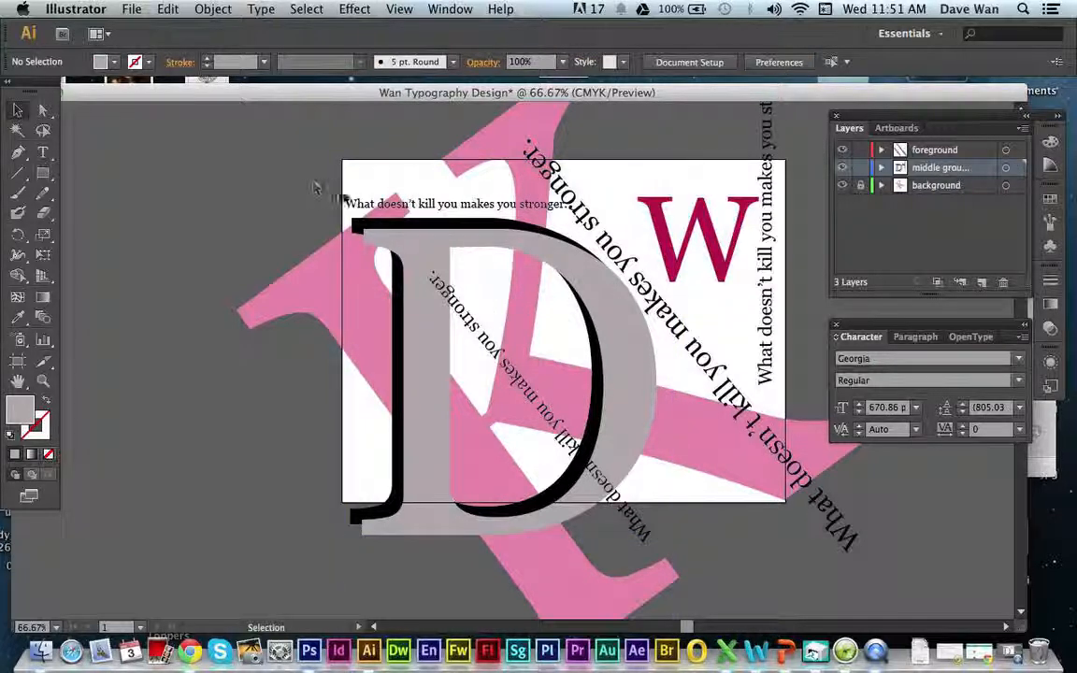
pyautogui.click(371, 215)
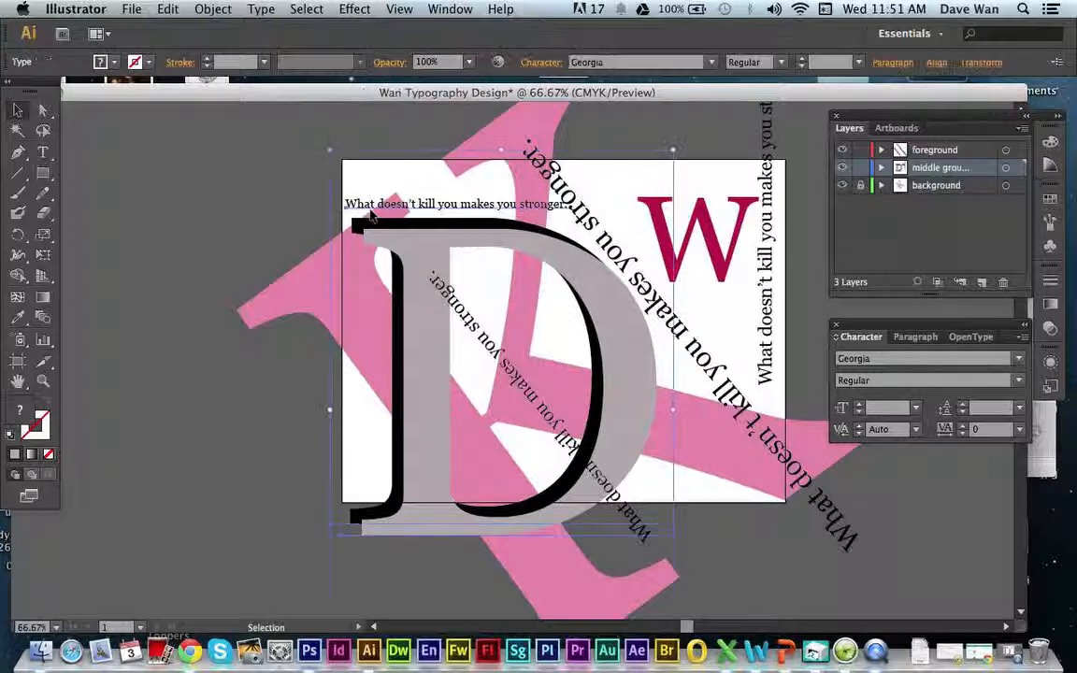
pyautogui.click(416, 413)
pyautogui.click(277, 236)
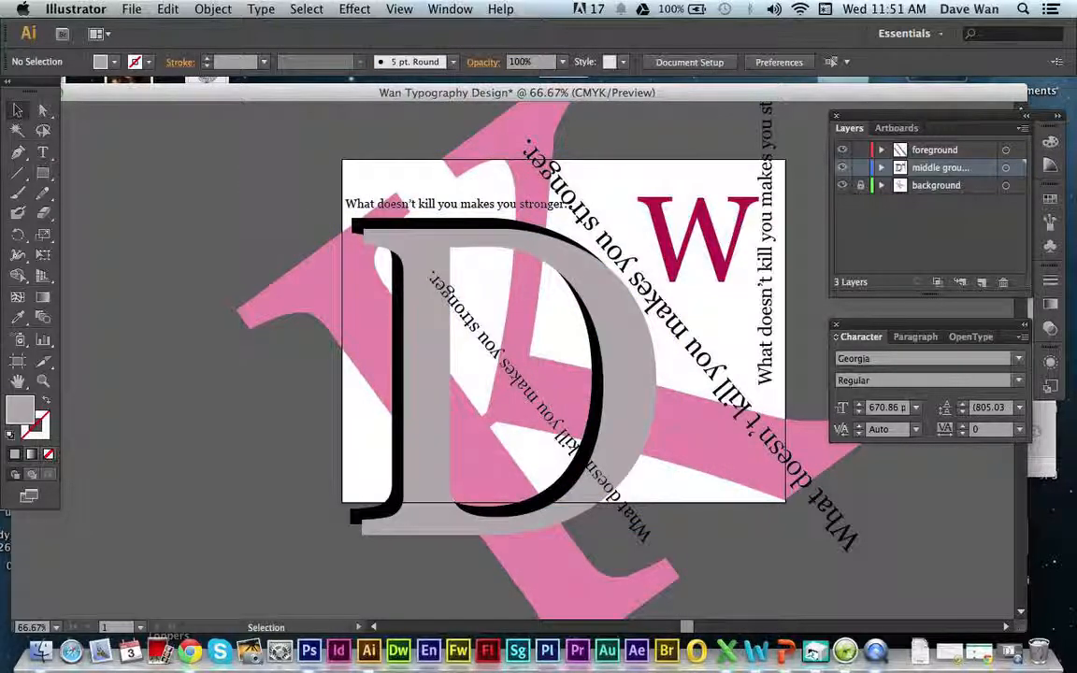
pyautogui.click(42, 110)
pyautogui.click(360, 213)
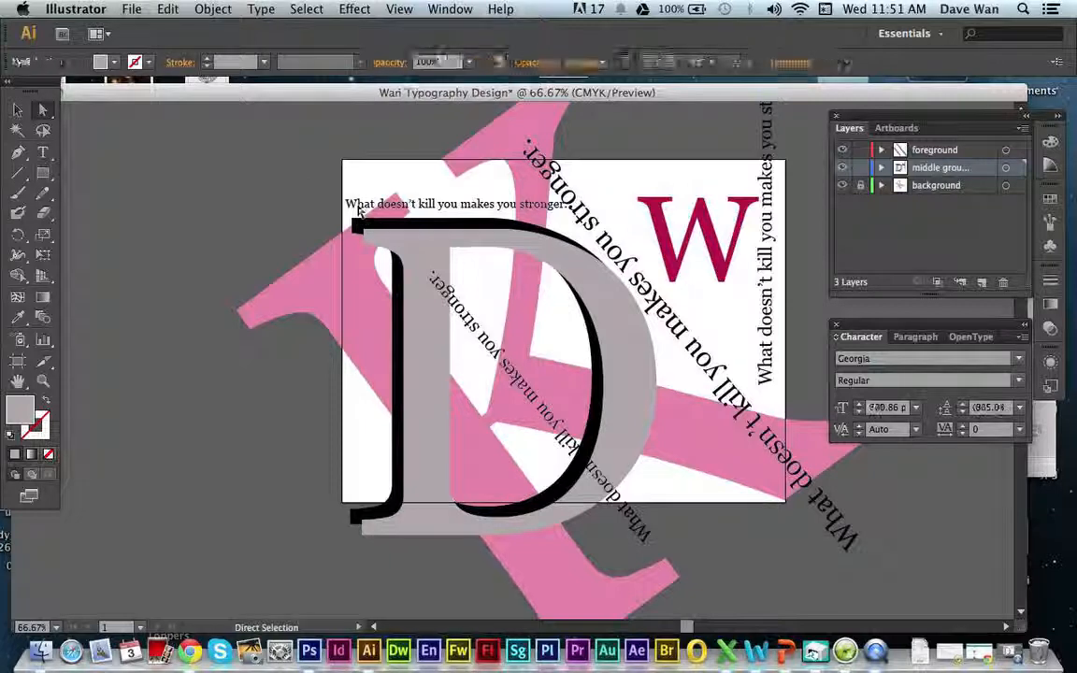
pyautogui.click(267, 186)
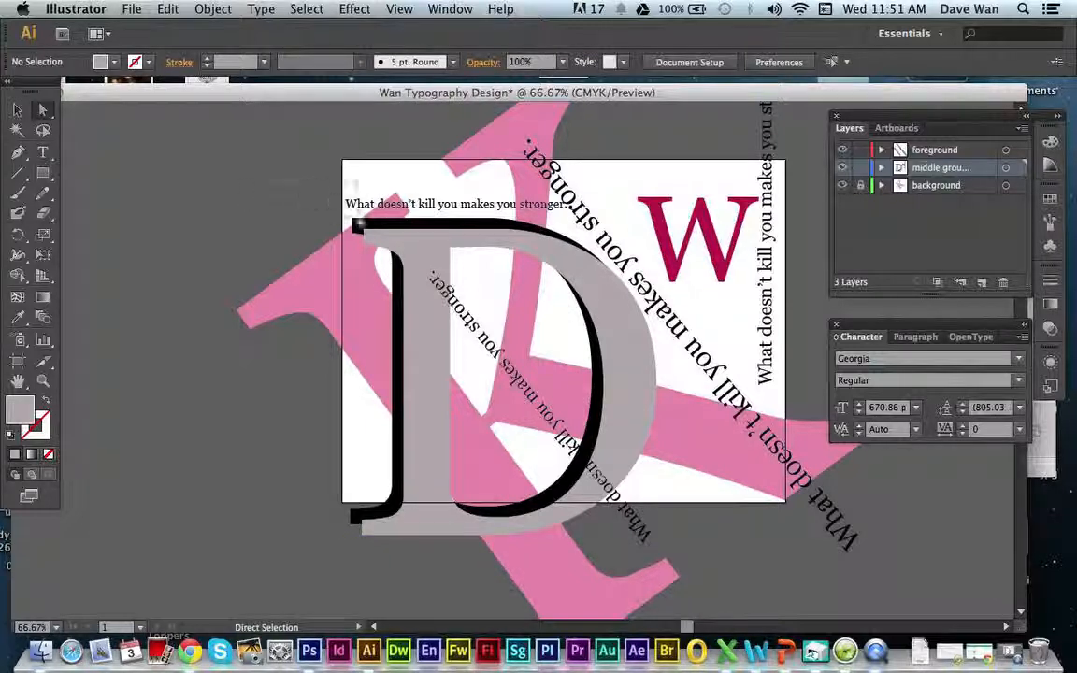
pyautogui.click(358, 224)
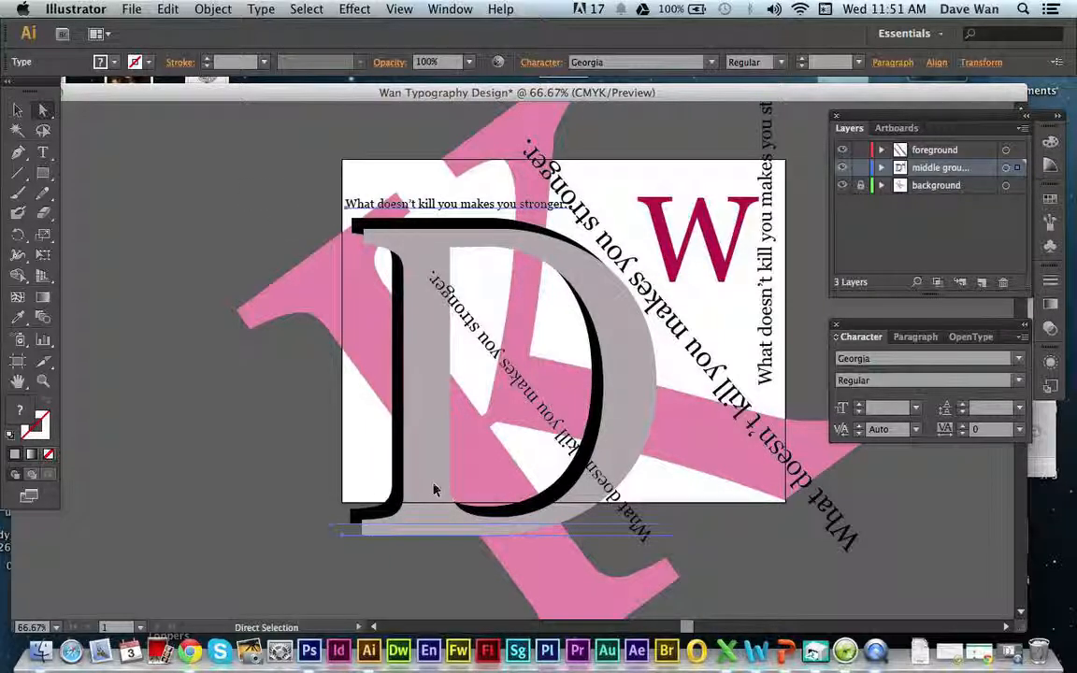
pyautogui.click(245, 483)
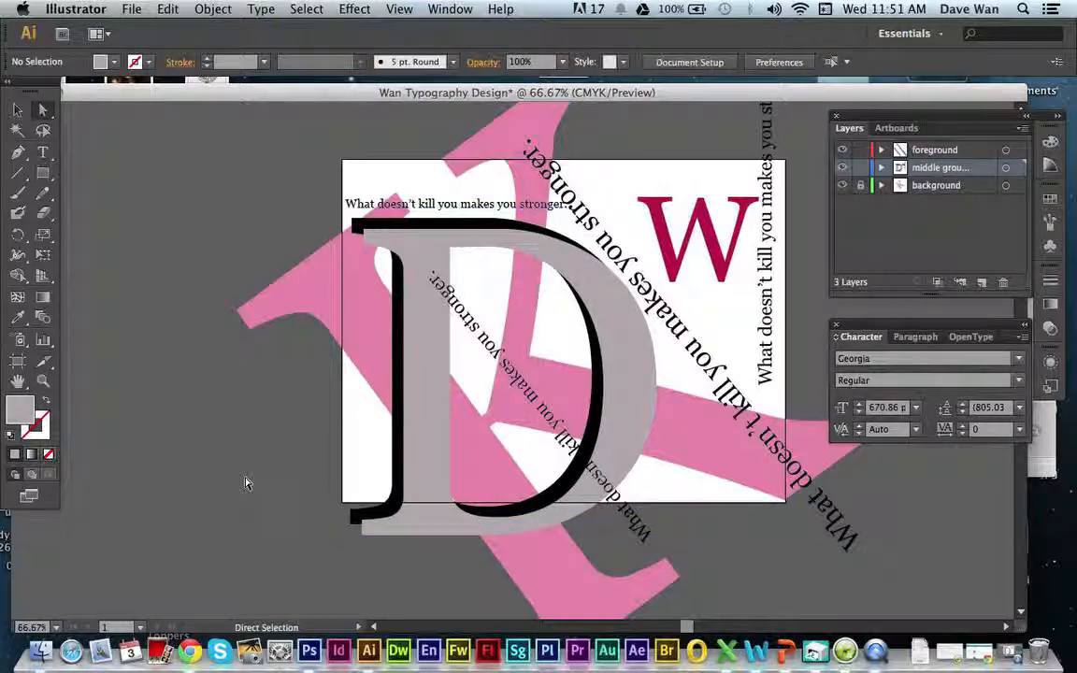
# Nudge the large diagonal quote slightly right in small increments, away from the grey D and the end of the horizontal quote
pyautogui.click(622, 309)
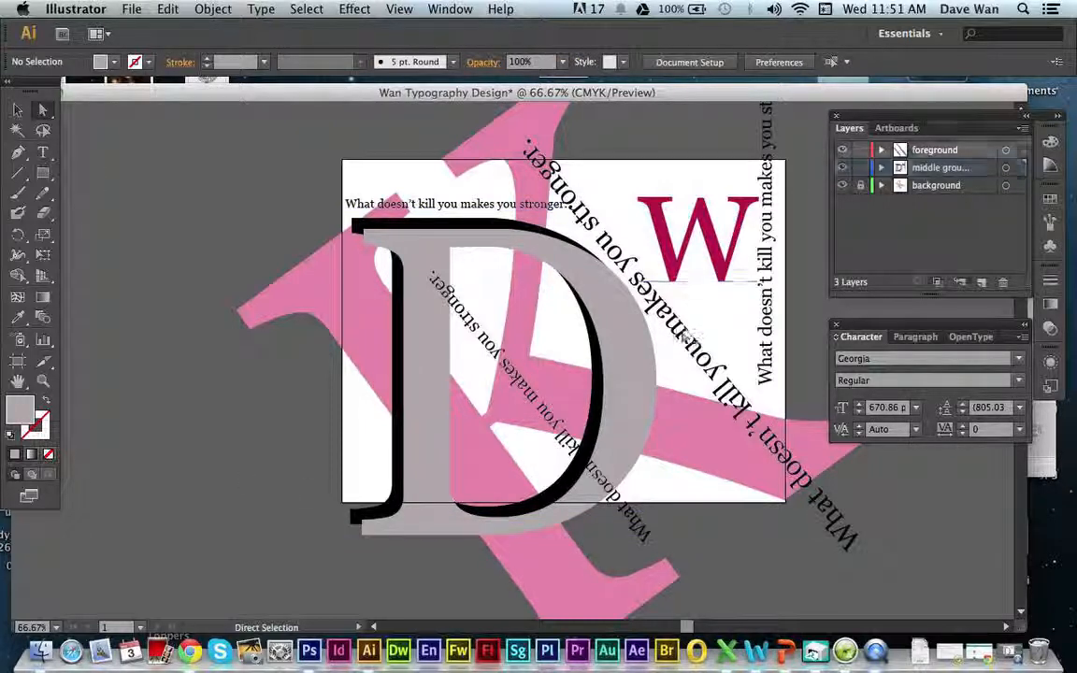
pyautogui.press('Right')
pyautogui.press('Right')
pyautogui.press('Right')
pyautogui.press('Right')
pyautogui.press('Right')
pyautogui.press('Right')
pyautogui.press('Right')
pyautogui.press('Right')
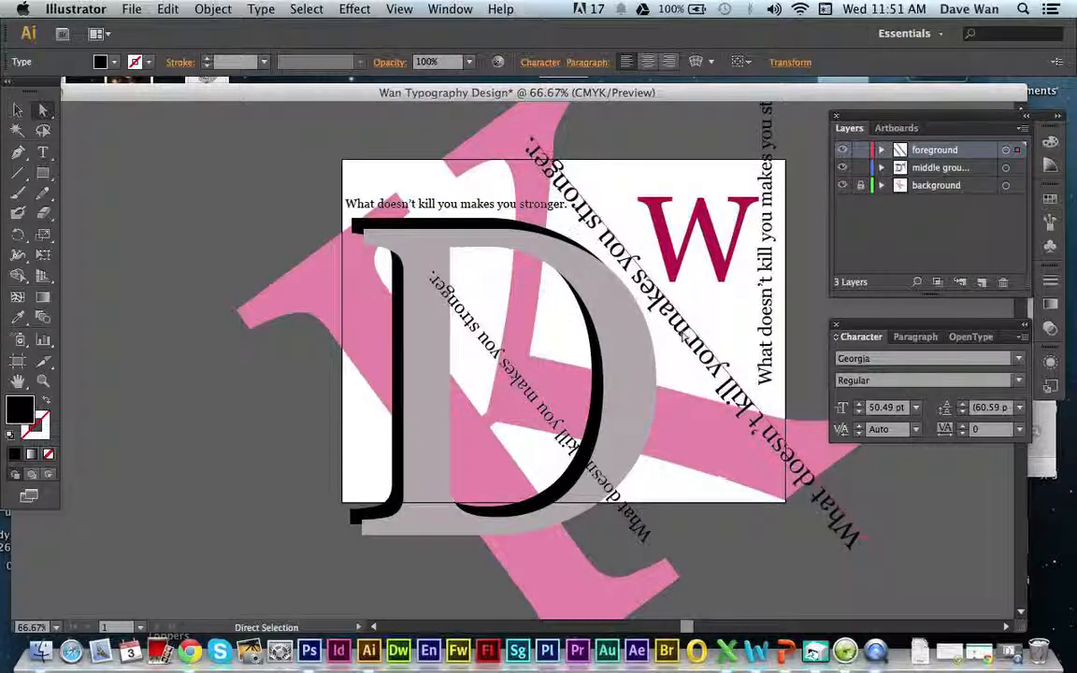
pyautogui.press('Right')
pyautogui.press('Right')
pyautogui.press('Right')
pyautogui.press('Right')
pyautogui.press('Right')
pyautogui.press('Right')
pyautogui.press('Right')
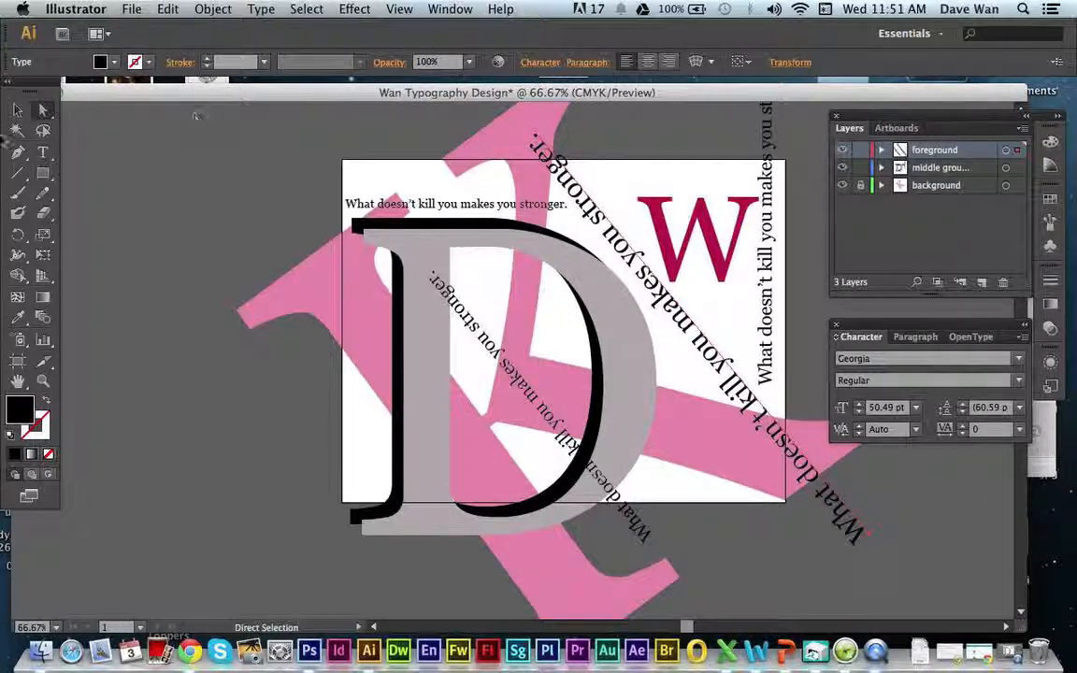
pyautogui.click(17, 109)
pyautogui.click(152, 201)
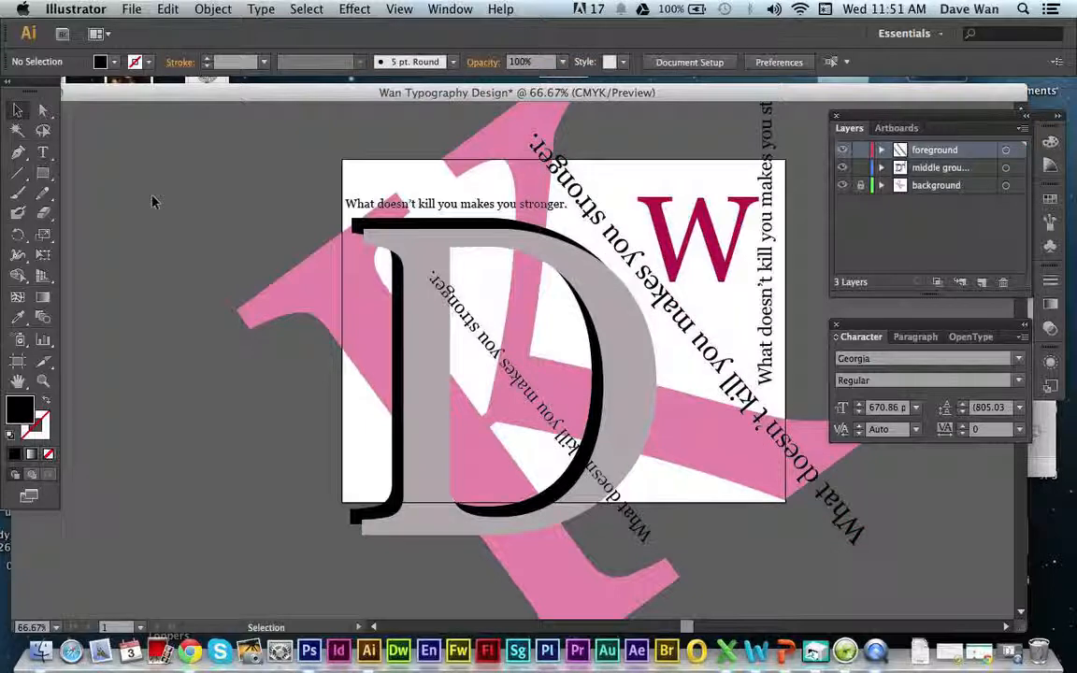